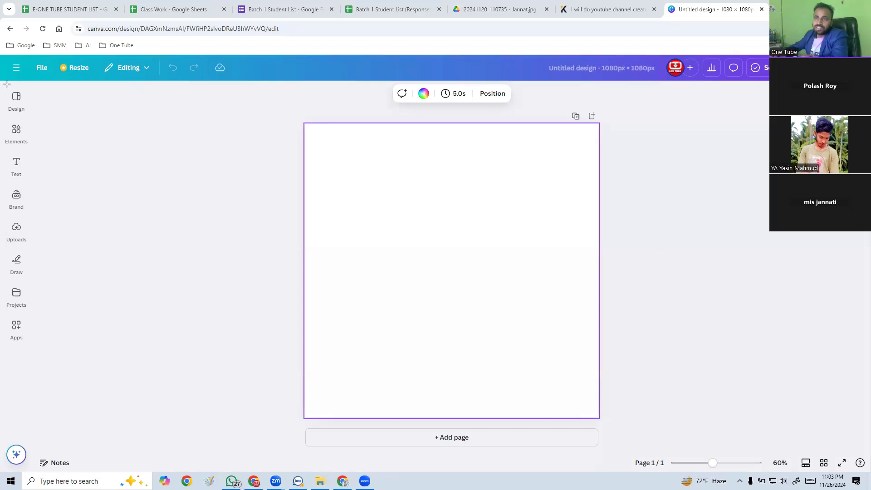
pyautogui.moveTo(1, 84); pyautogui.dragTo(38, 438)
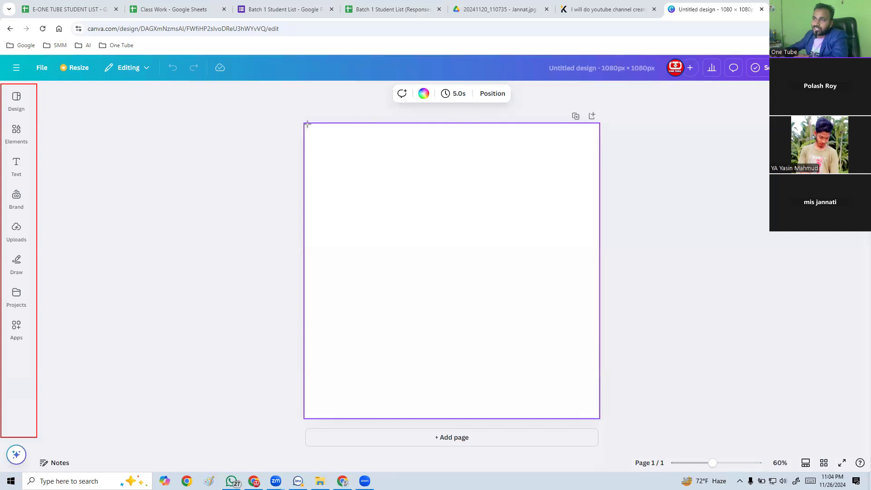
pyautogui.moveTo(317, 142); pyautogui.dragTo(599, 417)
pyautogui.moveTo(384, 76)
pyautogui.mouseDown()
pyautogui.moveTo(457, 117)
pyautogui.moveTo(520, 110)
pyautogui.mouseUp()
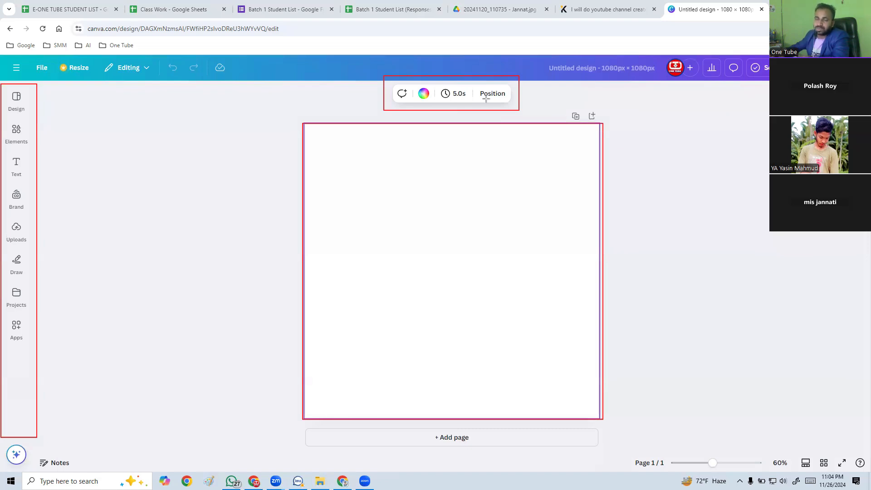
pyautogui.moveTo(2, 84)
pyautogui.mouseDown()
pyautogui.moveTo(31, 119)
pyautogui.moveTo(32, 150)
pyautogui.moveTo(18, 167)
pyautogui.moveTo(34, 182)
pyautogui.moveTo(22, 222)
pyautogui.moveTo(31, 223)
pyautogui.moveTo(18, 241)
pyautogui.moveTo(31, 248)
pyautogui.moveTo(23, 273)
pyautogui.moveTo(31, 280)
pyautogui.moveTo(9, 290)
pyautogui.moveTo(30, 315)
pyautogui.mouseUp()
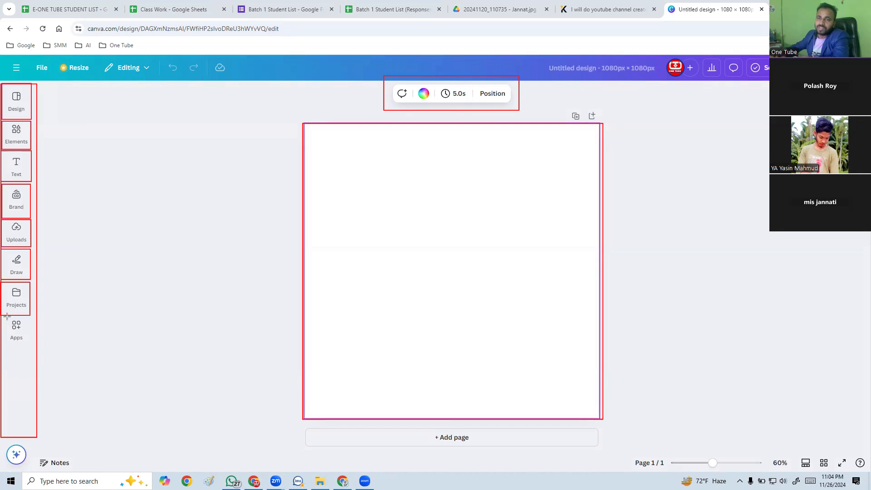
pyautogui.moveTo(1, 317); pyautogui.dragTo(30, 347)
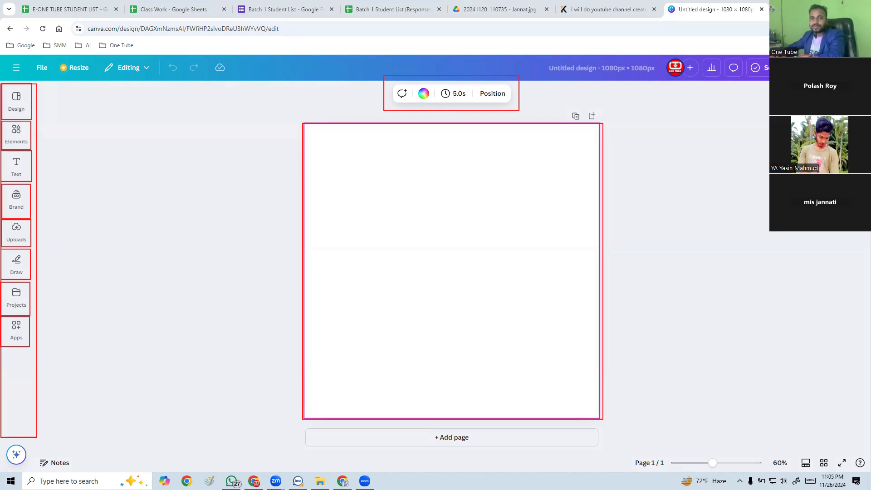
pyautogui.press('Escape')
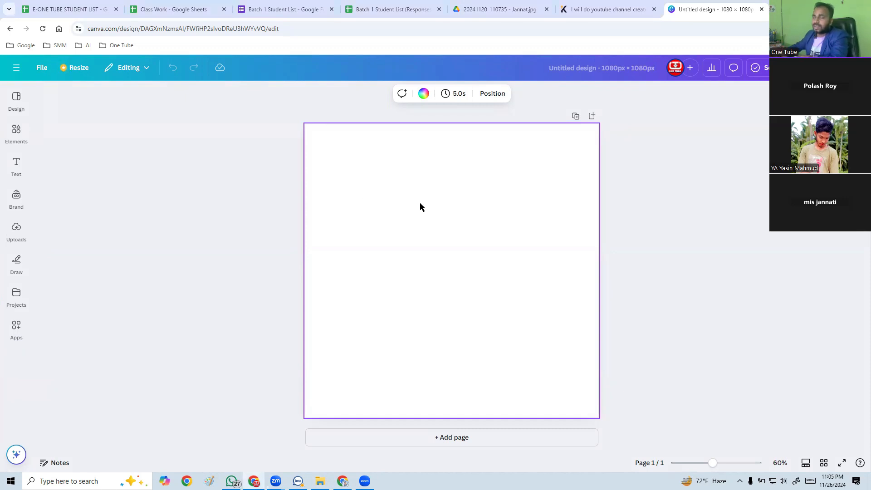
# Browse the available design templates.
pyautogui.click(17, 101)
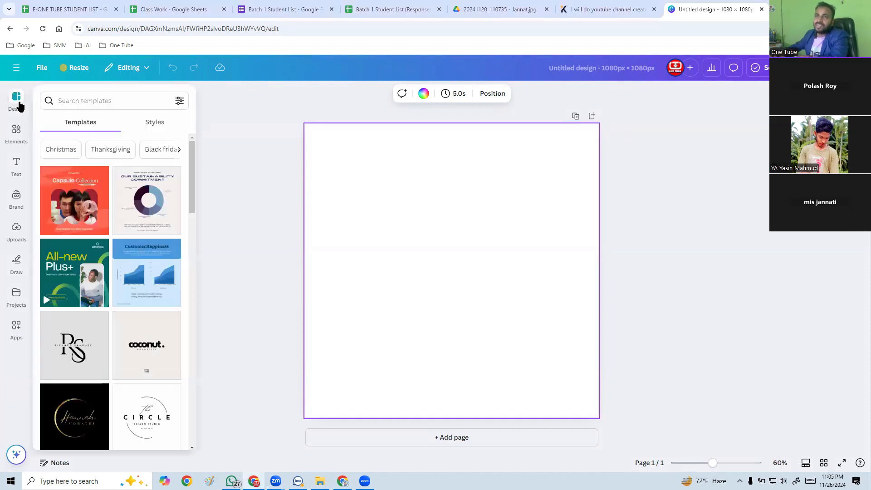
pyautogui.scroll(-15, 140, 358)
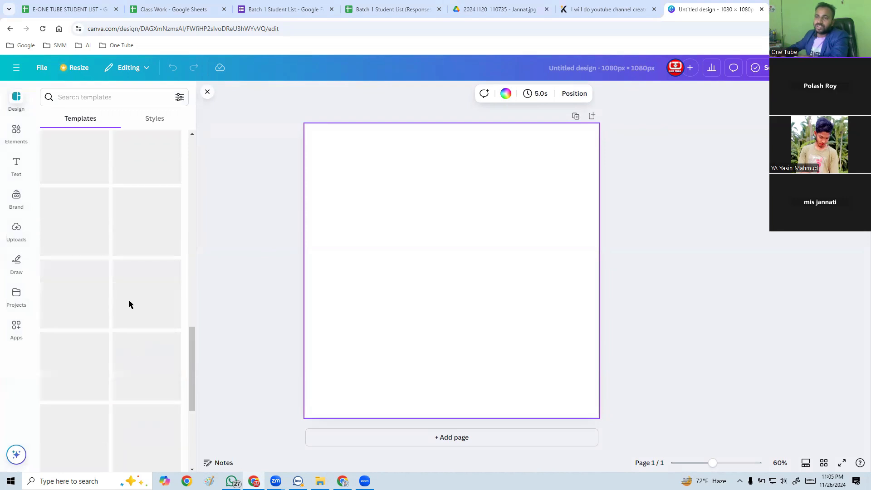
pyautogui.scroll(15, 122, 227)
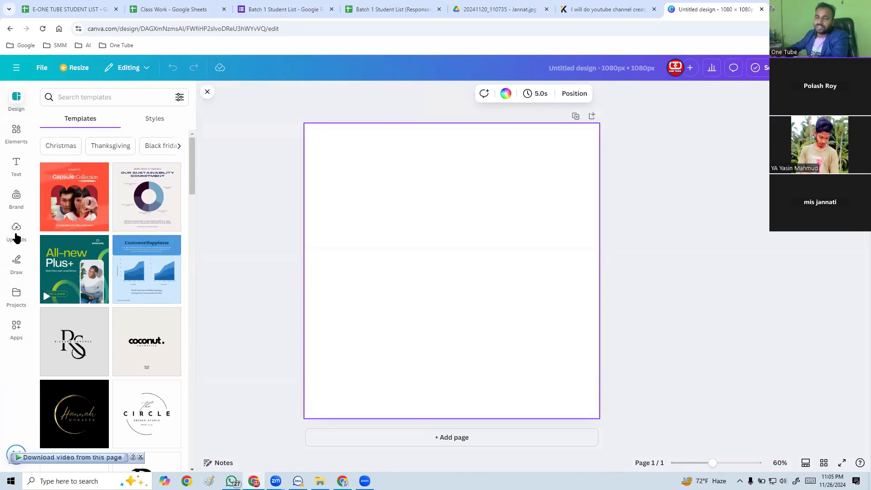
# Upload today's portrait photo from the Downloads folder and add it to the blank page.
pyautogui.click(16, 230)
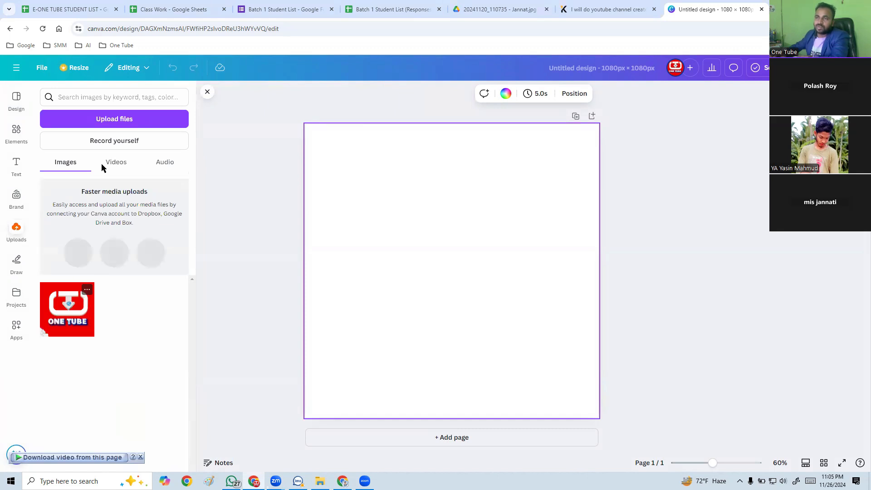
pyautogui.click(106, 120)
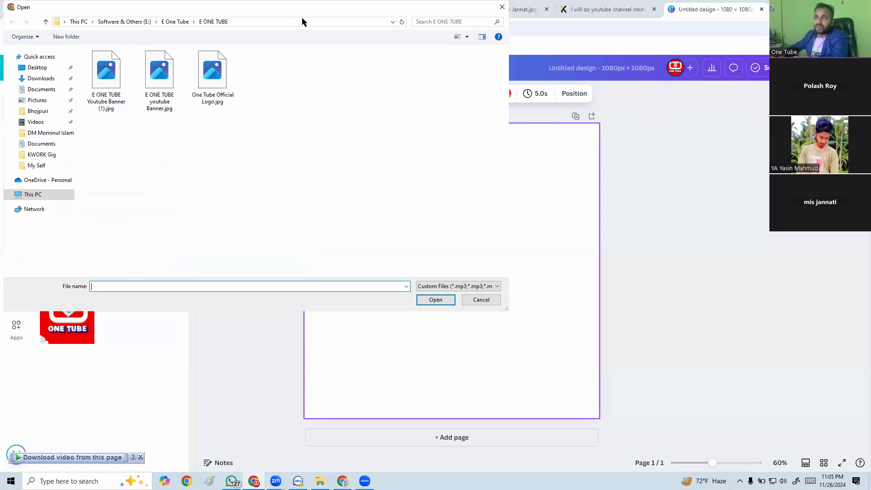
pyautogui.click(138, 170)
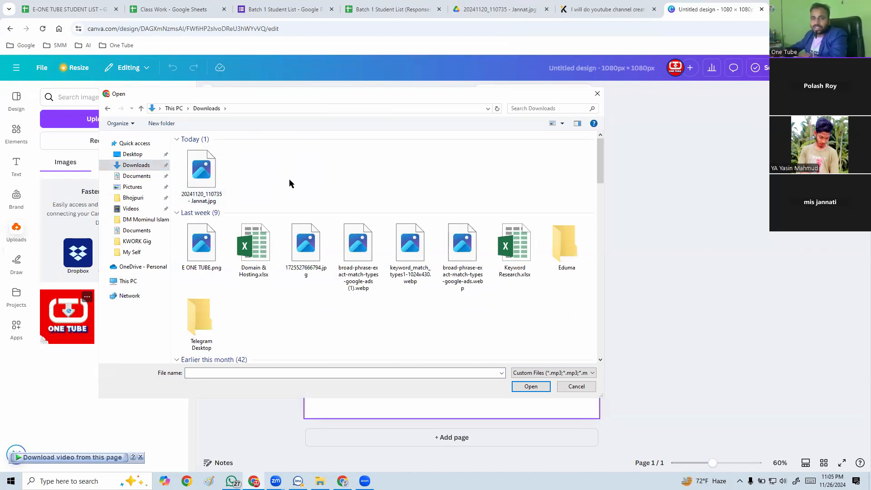
pyautogui.click(211, 179)
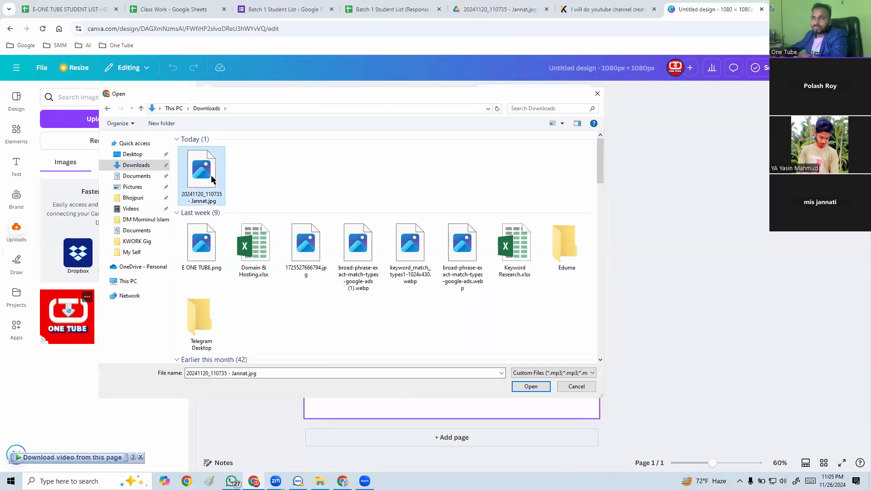
pyautogui.click(530, 386)
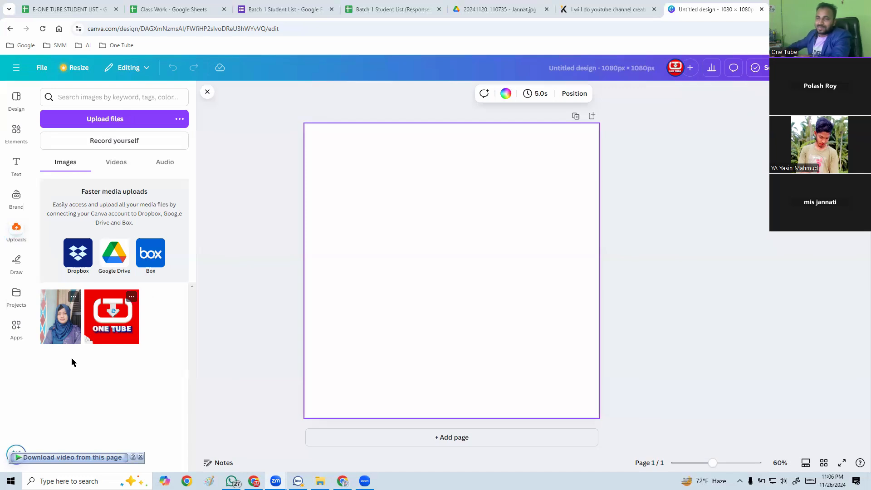
pyautogui.click(62, 324)
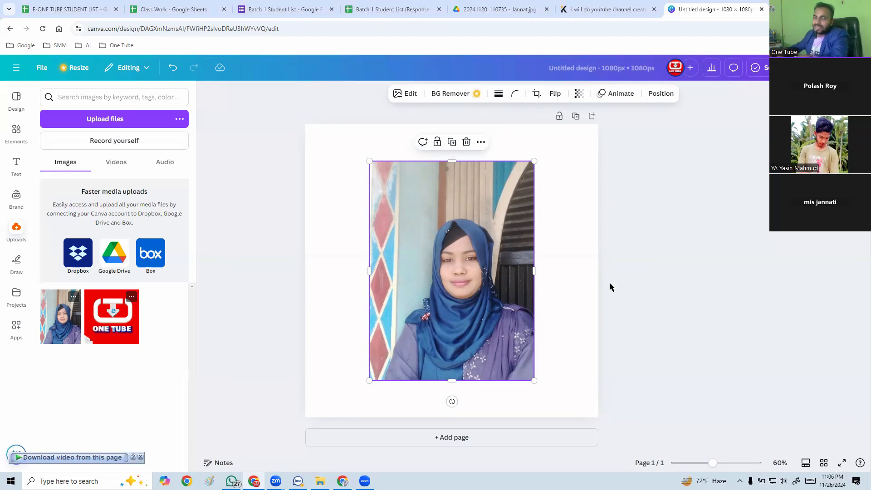
# Remove the background from the portrait photo on the page.
pyautogui.click(570, 274)
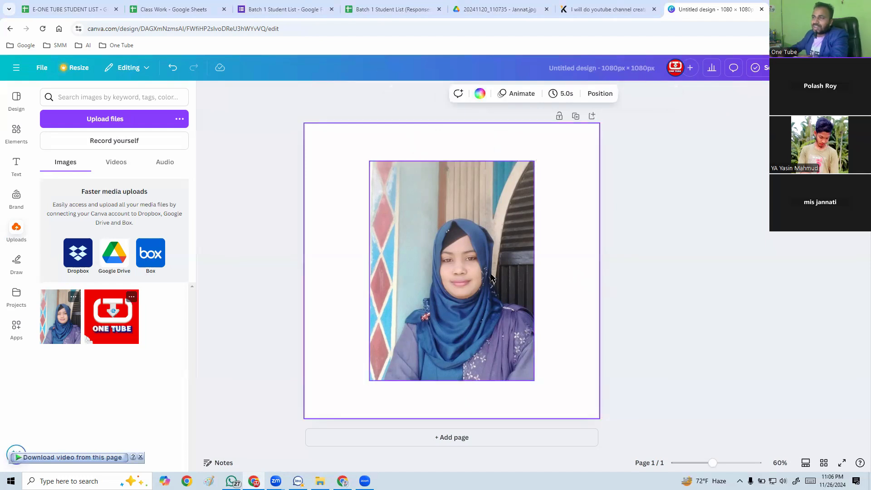
pyautogui.click(493, 278)
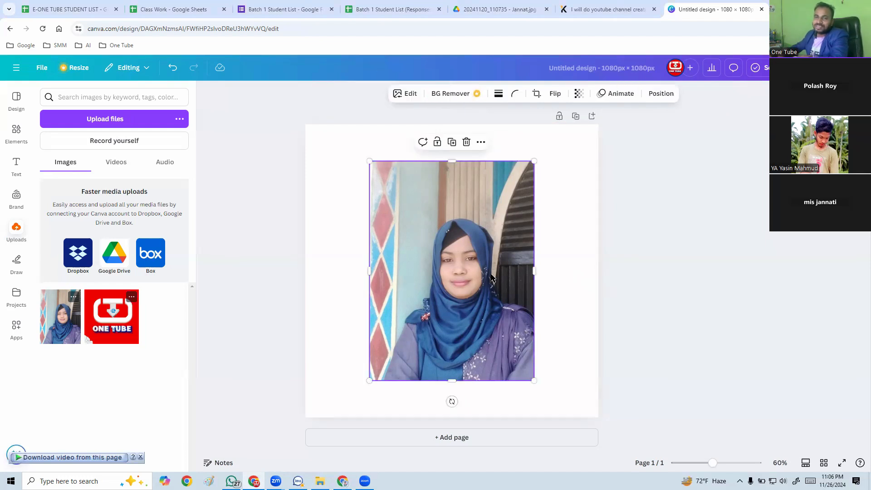
pyautogui.click(555, 225)
pyautogui.click(480, 261)
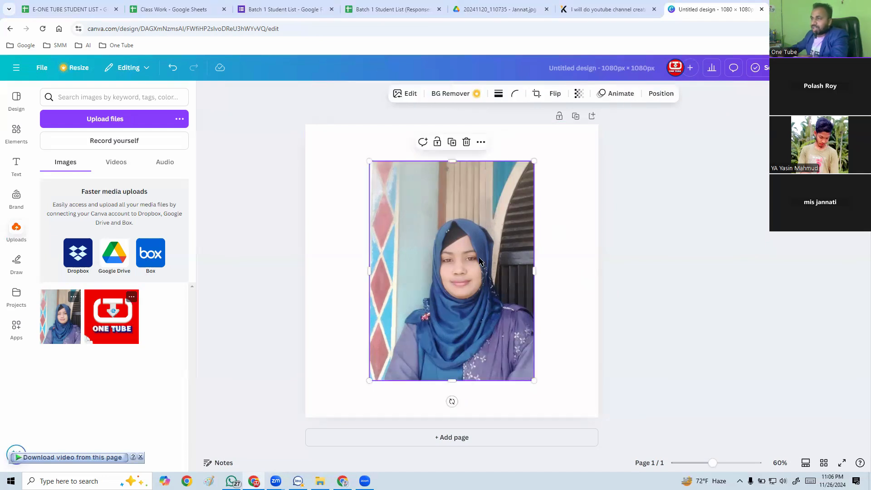
pyautogui.click(460, 96)
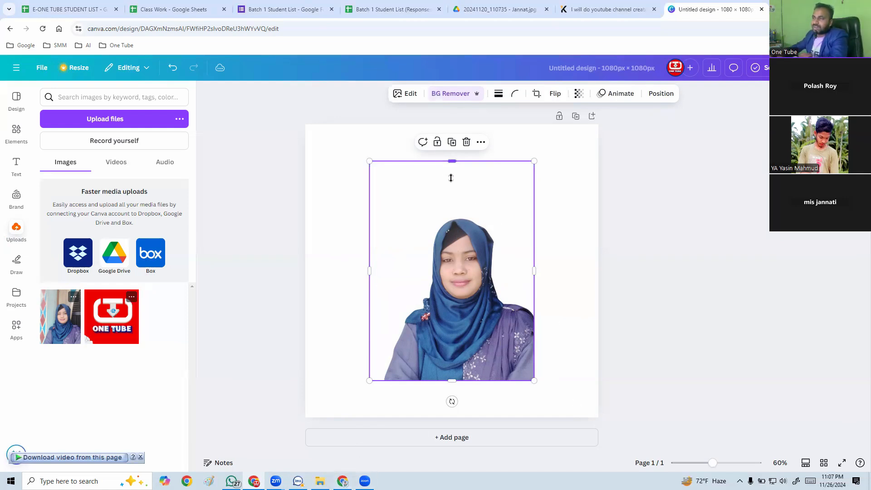
# Crop the empty top and left margins of the portrait cutout and enlarge it proportionally.
pyautogui.moveTo(451, 178); pyautogui.dragTo(452, 207)
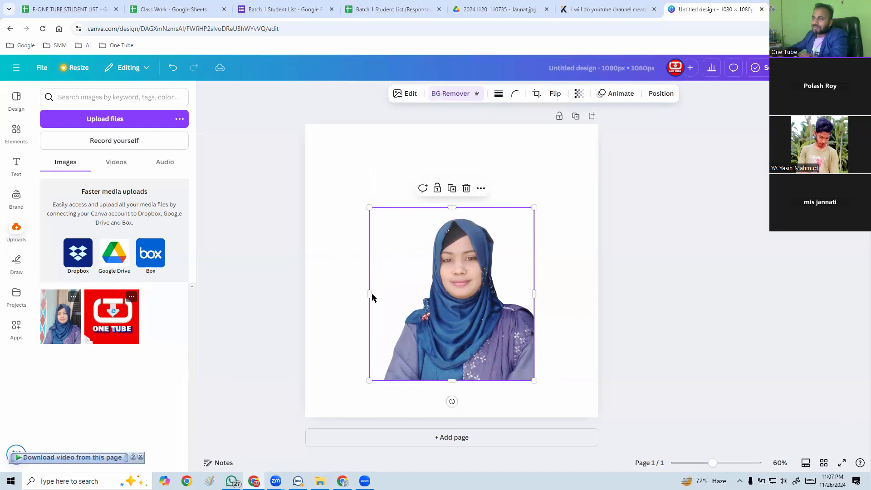
pyautogui.moveTo(373, 296); pyautogui.dragTo(380, 294)
pyautogui.moveTo(533, 207); pyautogui.dragTo(592, 145)
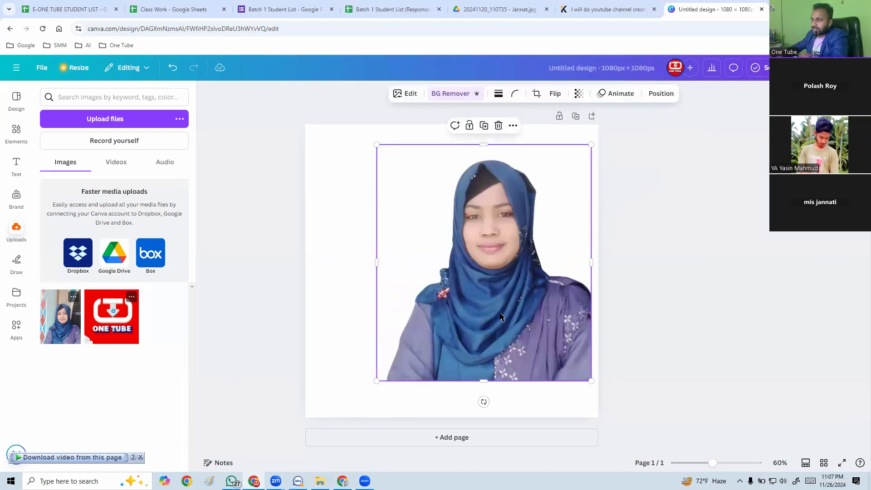
# Enlarge the portrait cutout to nearly the full page height and align it with the page's lower-right corner.
pyautogui.moveTo(499, 313); pyautogui.dragTo(473, 313)
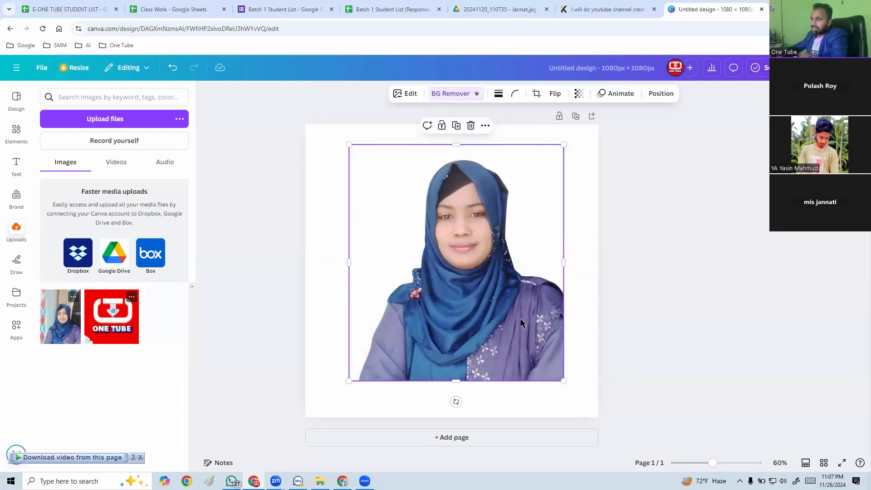
pyautogui.moveTo(523, 322); pyautogui.dragTo(559, 359)
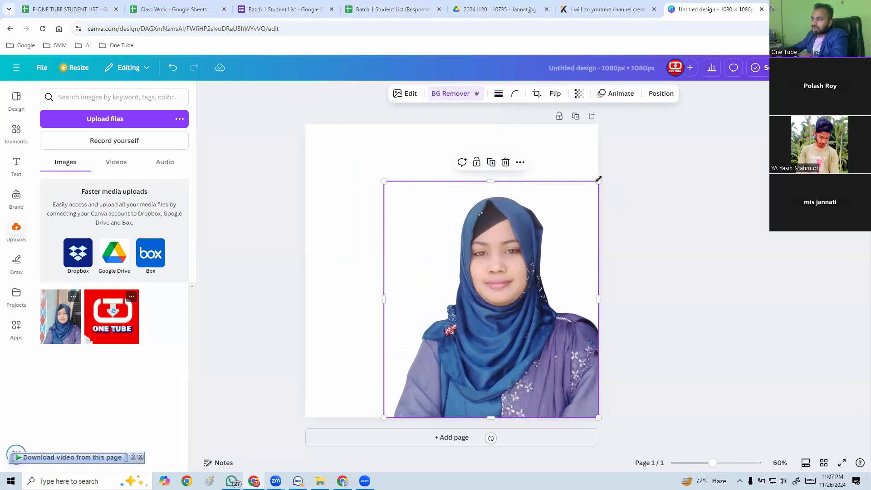
pyautogui.moveTo(599, 178); pyautogui.dragTo(637, 139)
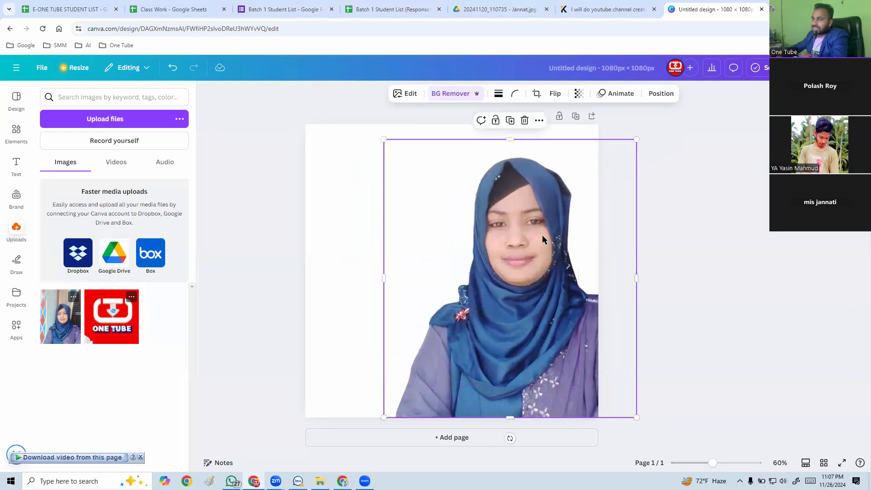
pyautogui.moveTo(489, 279); pyautogui.dragTo(481, 276)
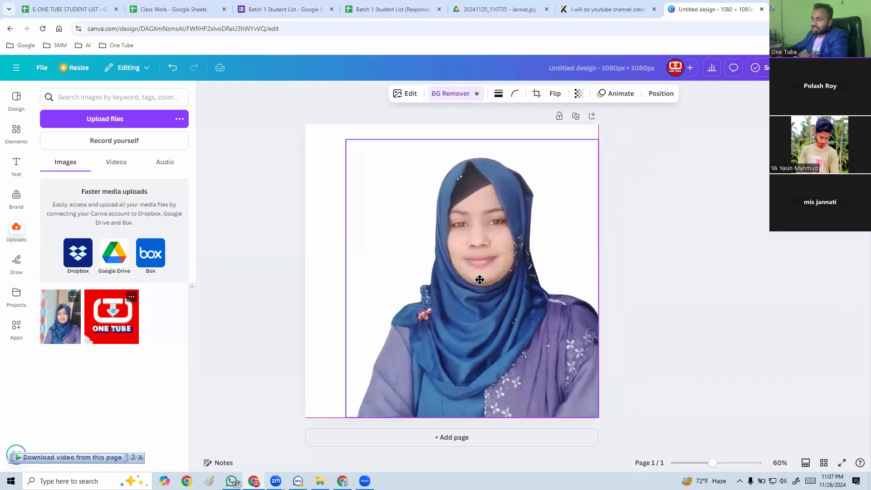
pyautogui.click(647, 303)
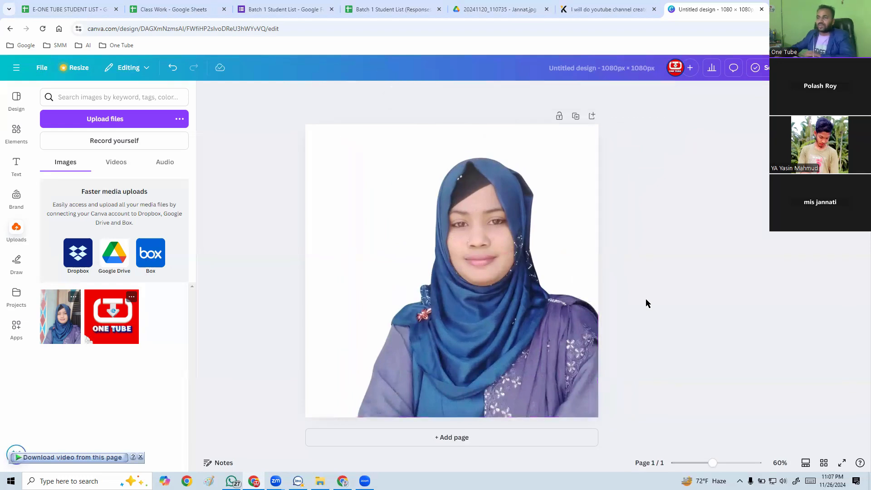
pyautogui.click(554, 343)
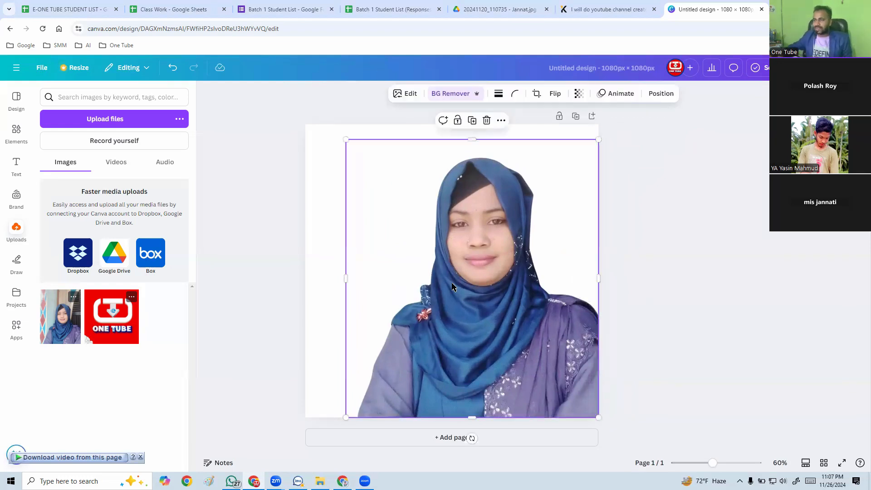
pyautogui.click(326, 204)
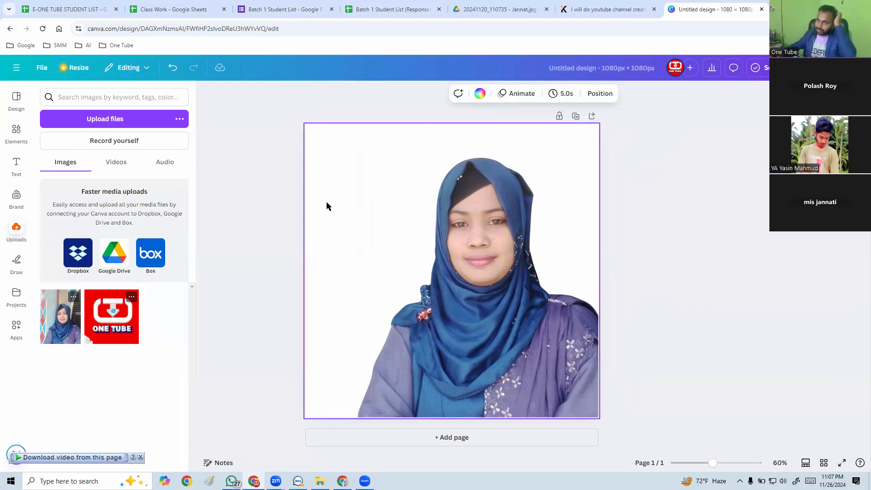
pyautogui.click(494, 346)
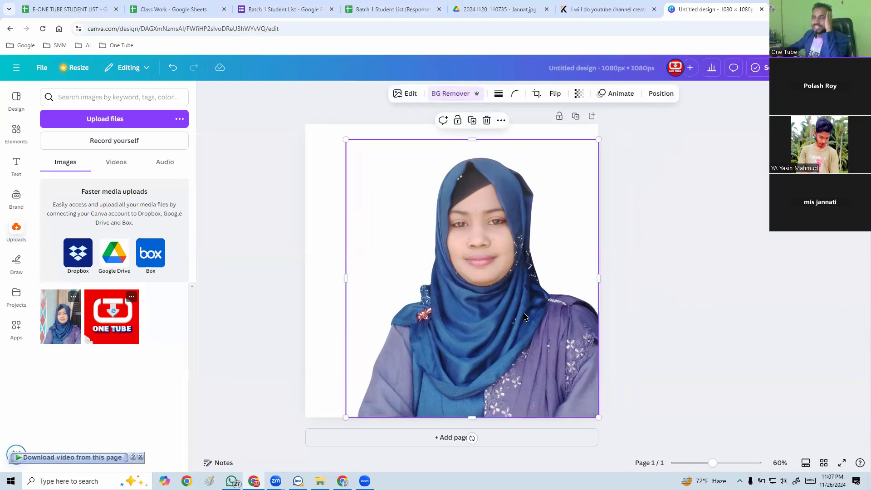
# Try the photo colors slate blue, light blue and beige as the page background, ending with dark gray.
pyautogui.click(331, 251)
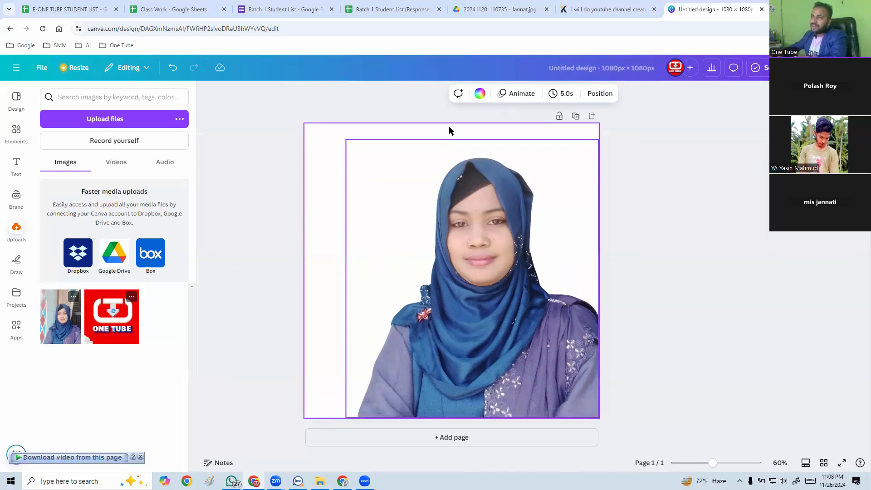
pyautogui.click(480, 94)
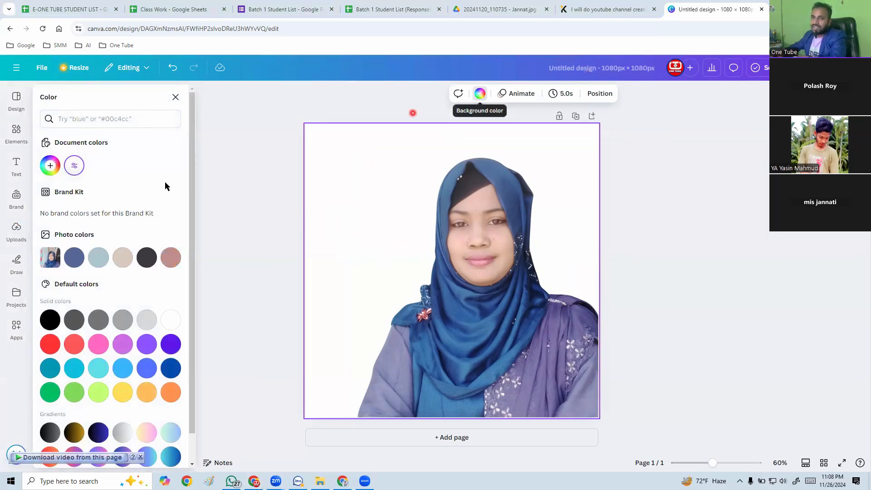
pyautogui.click(50, 167)
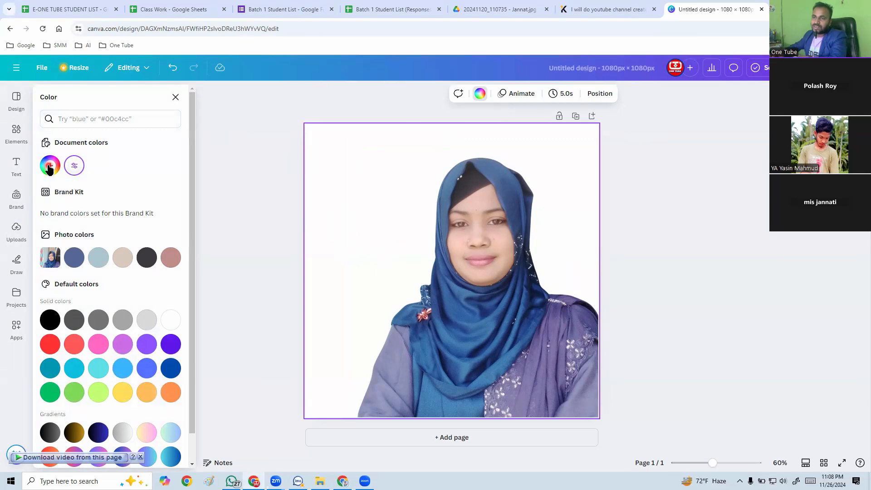
pyautogui.click(148, 159)
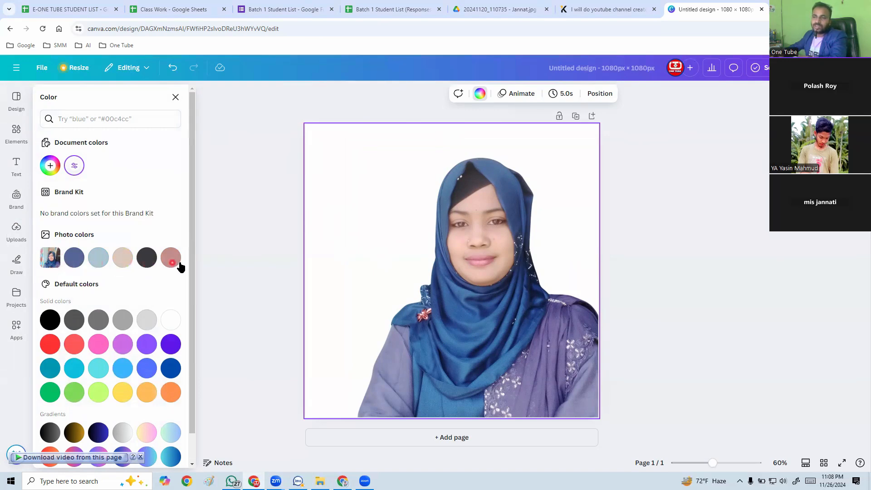
pyautogui.click(71, 265)
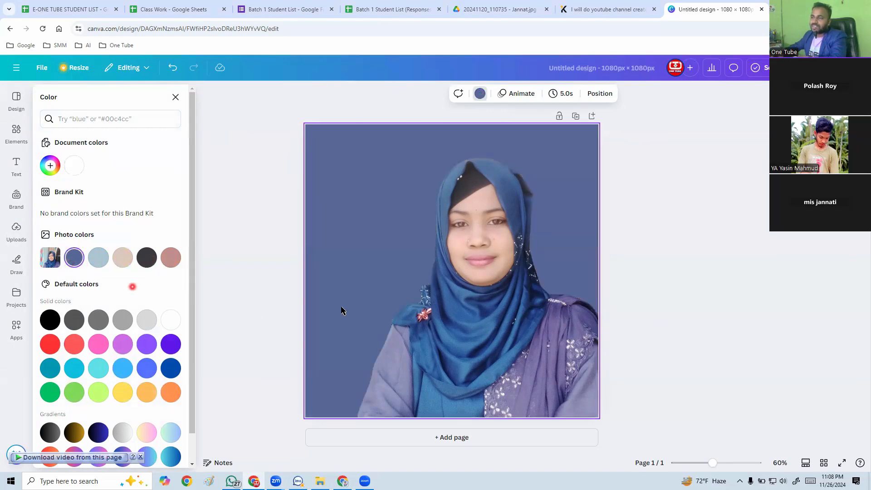
pyautogui.click(104, 261)
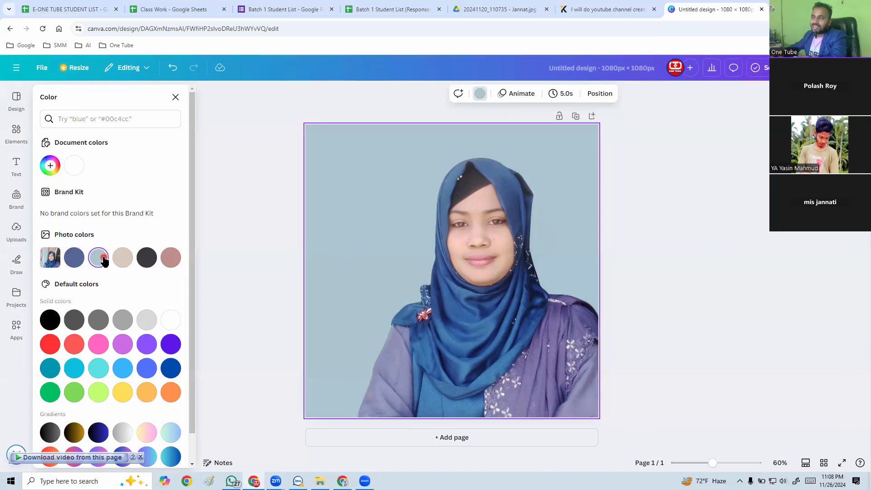
pyautogui.click(127, 270)
pyautogui.click(147, 265)
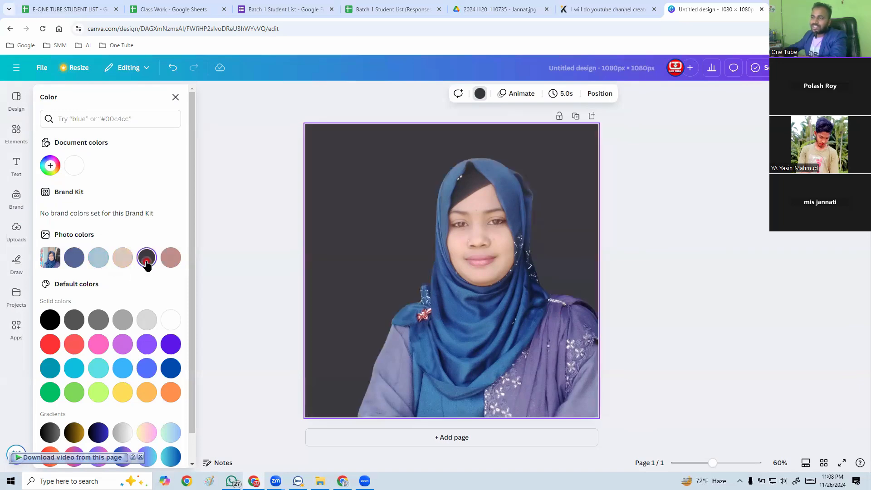
# Try the photo colors dusty pink and slate blue as the page background, followed by a custom pale blue-gray, #E0E2EB.
pyautogui.click(171, 258)
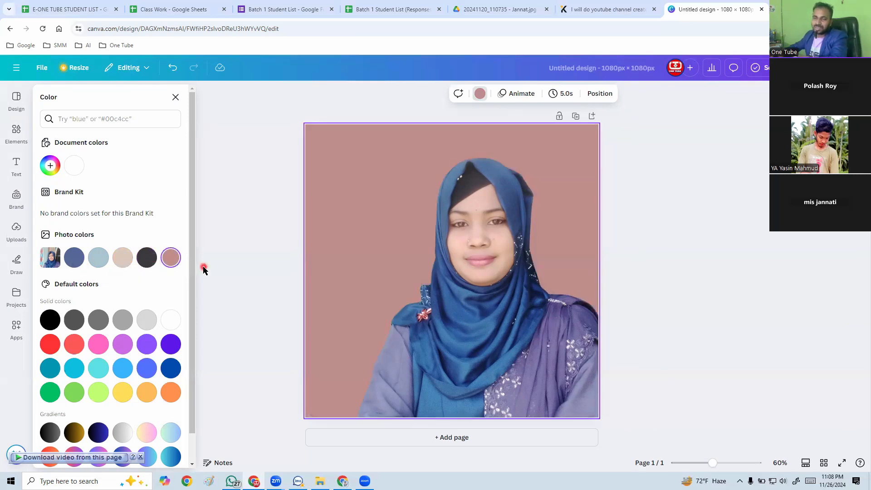
pyautogui.click(72, 263)
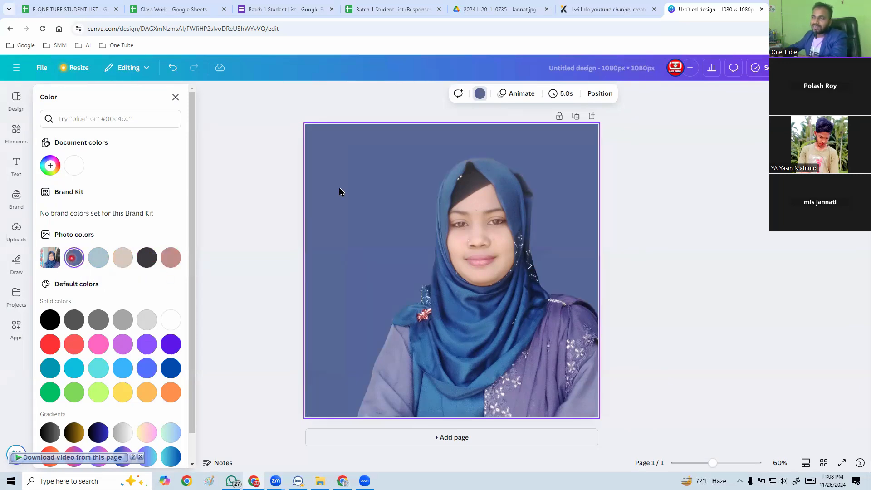
pyautogui.click(53, 167)
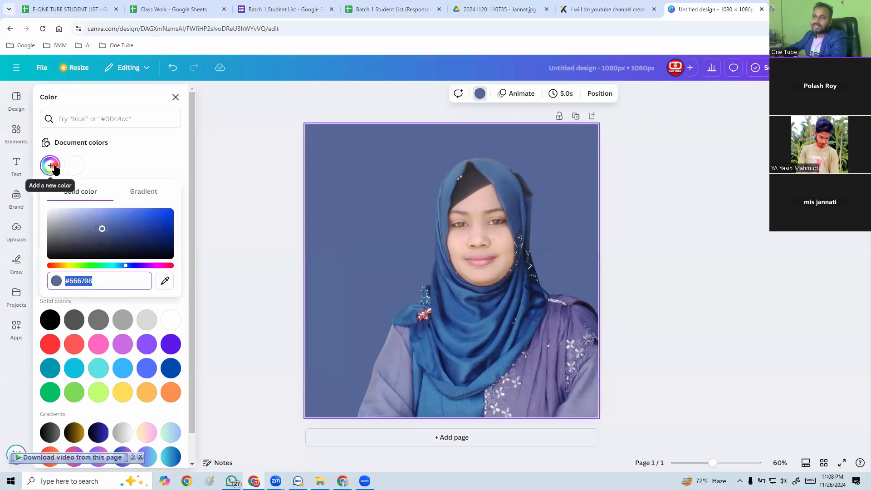
pyautogui.click(112, 230)
pyautogui.moveTo(102, 232); pyautogui.dragTo(53, 213)
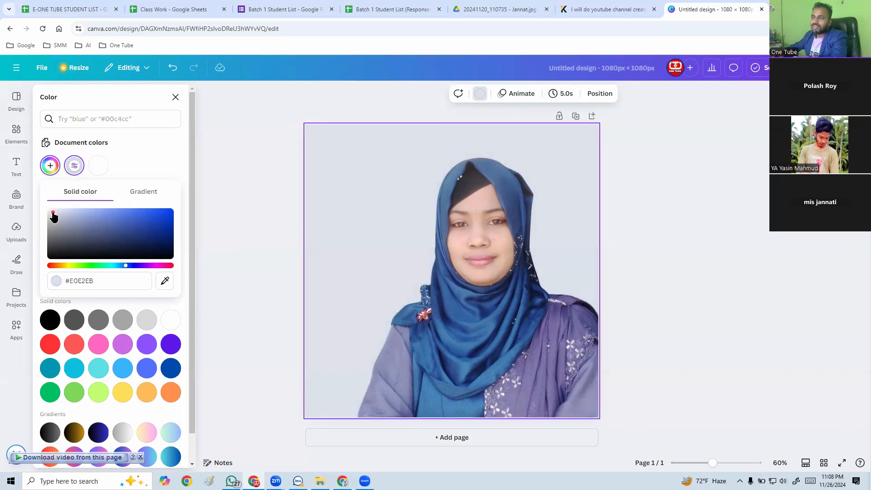
pyautogui.click(278, 249)
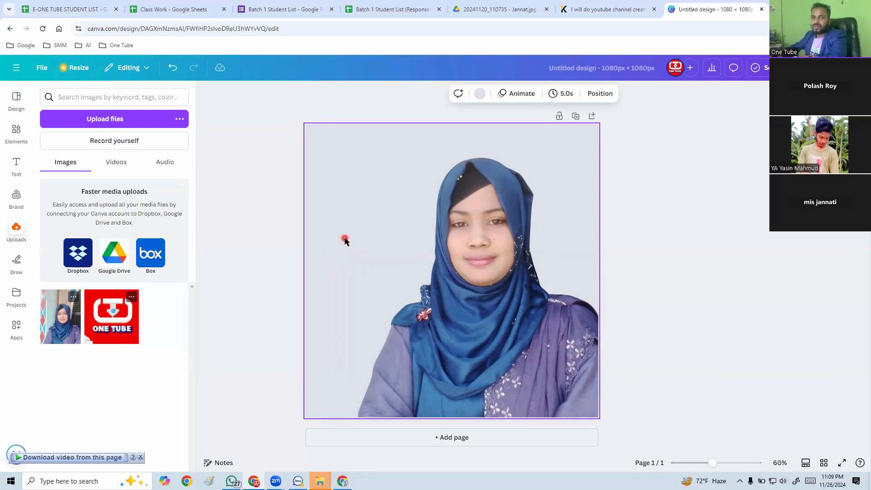
# Set the page background to a custom dark navy, #101B39, starting from the slate blue photo color.
pyautogui.click(480, 94)
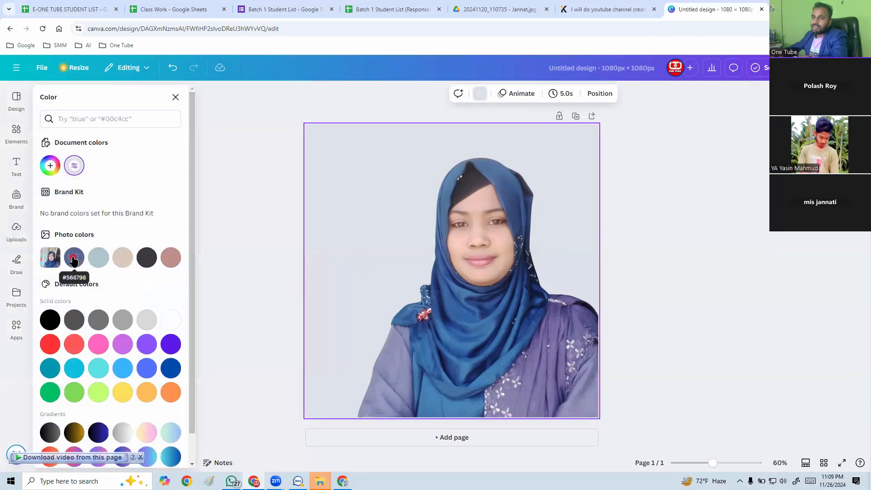
pyautogui.click(74, 257)
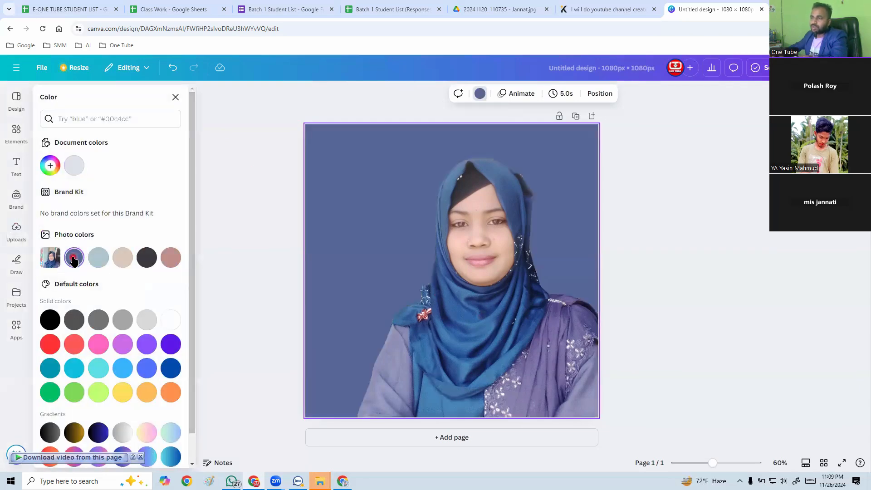
pyautogui.click(51, 166)
pyautogui.moveTo(104, 234); pyautogui.dragTo(129, 248)
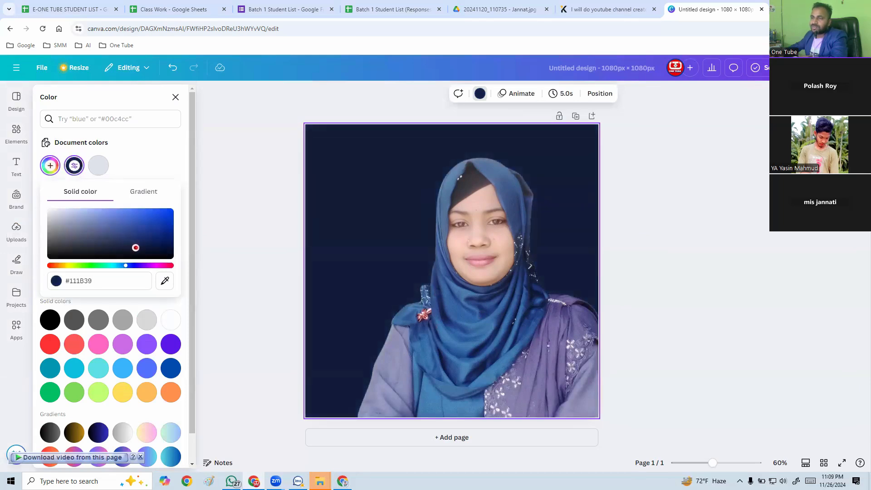
pyautogui.moveTo(137, 248); pyautogui.dragTo(138, 248)
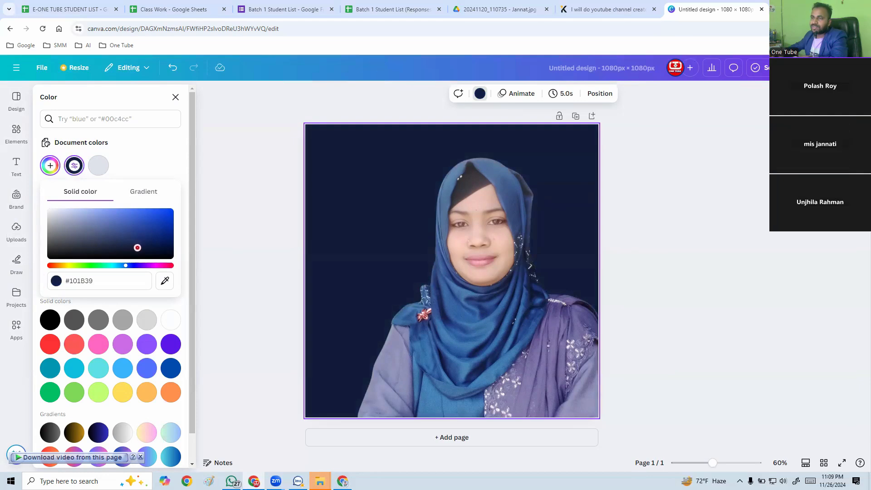
pyautogui.click(325, 218)
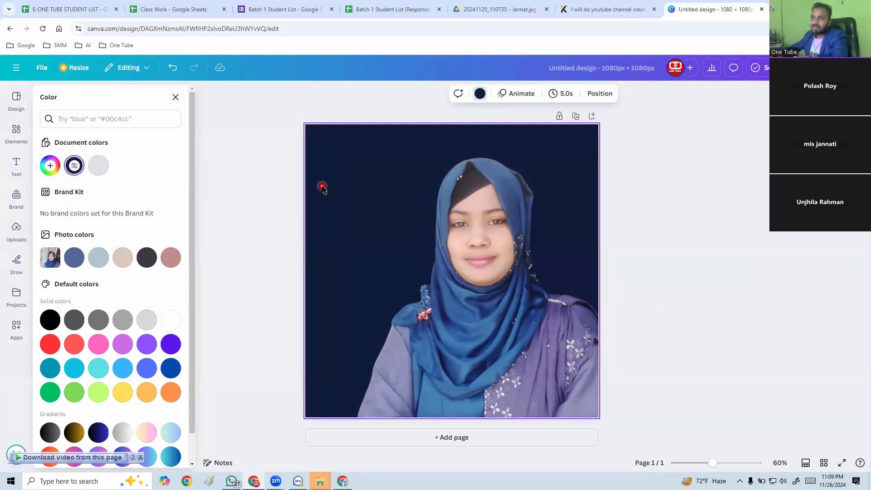
pyautogui.click(94, 120)
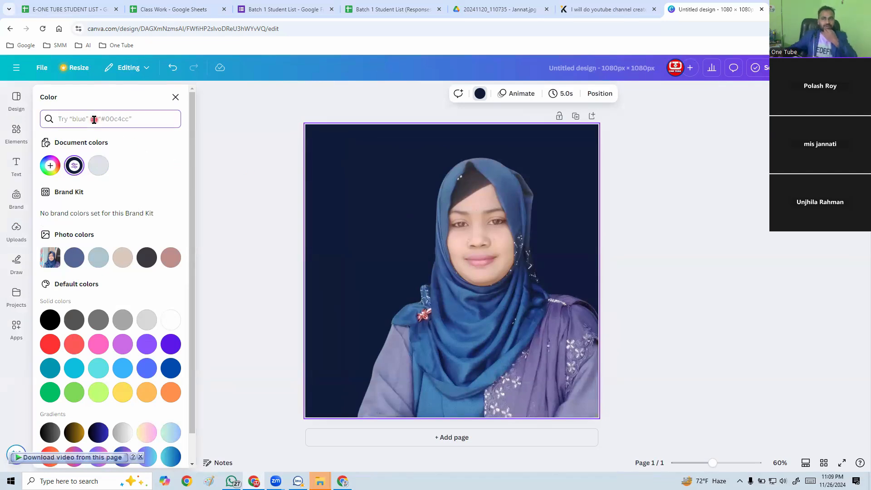
pyautogui.click(176, 97)
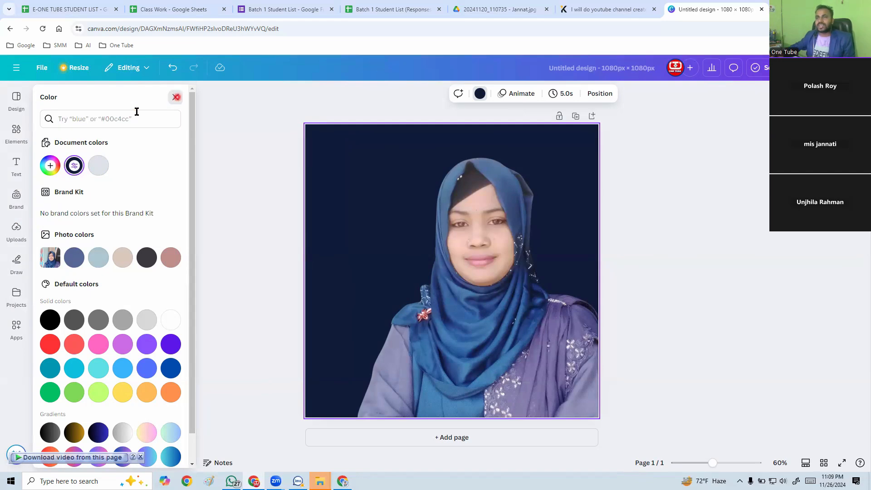
# Search the elements for "blue shadow" and add the round dark-blue glow from the graphics to the page.
pyautogui.click(16, 133)
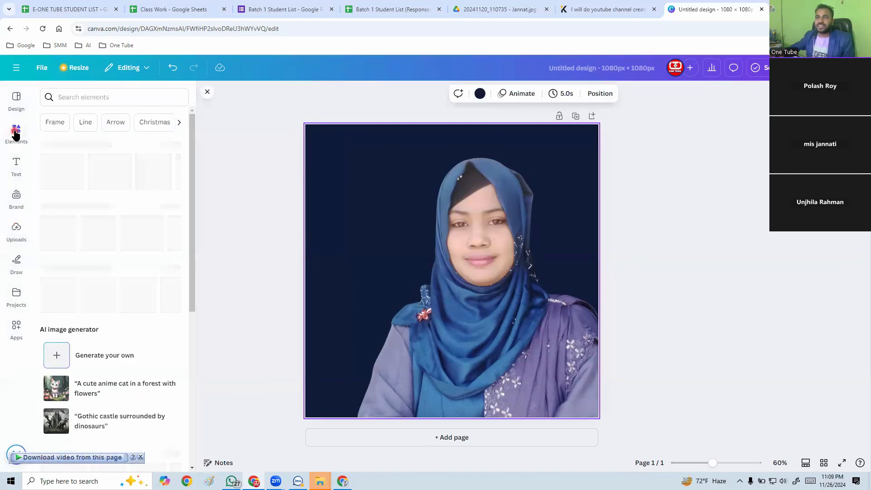
pyautogui.click(84, 97)
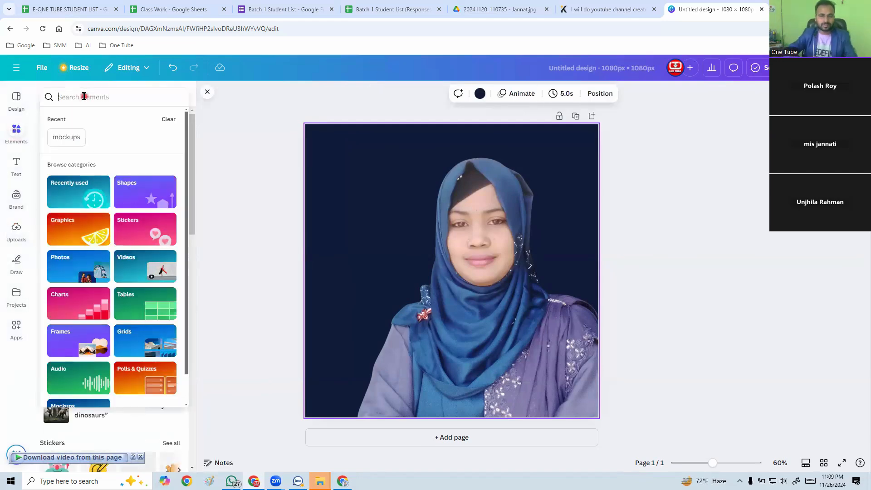
pyautogui.write('s')
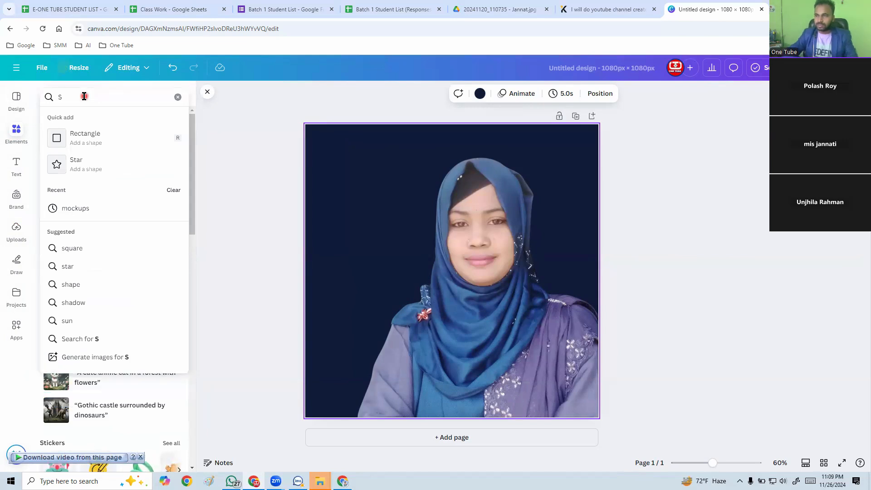
pyautogui.press('BackSpace')
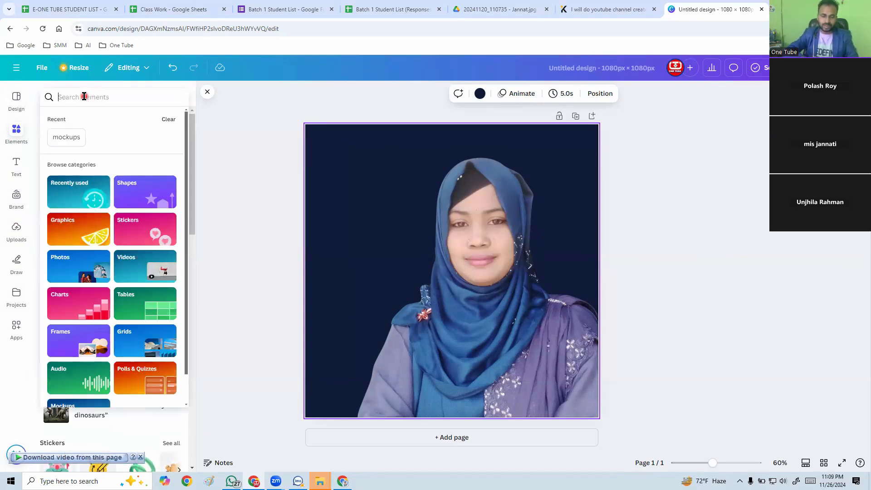
pyautogui.write('blue')
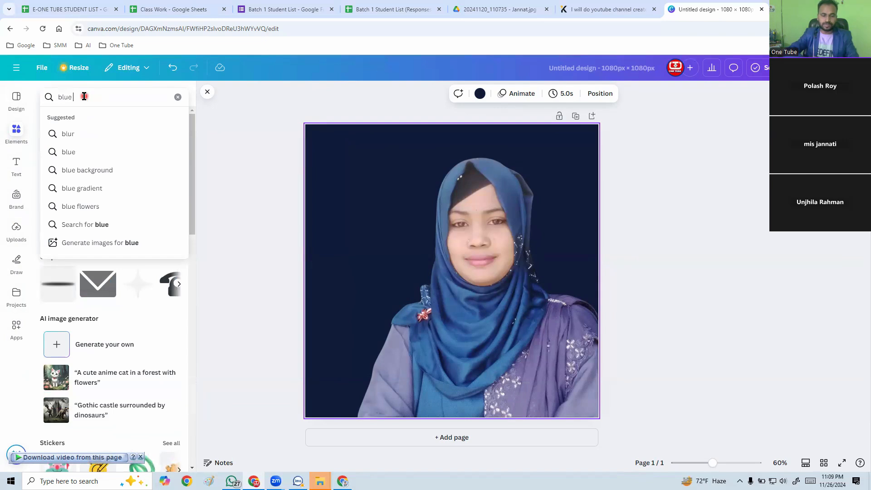
pyautogui.write(' shadow')
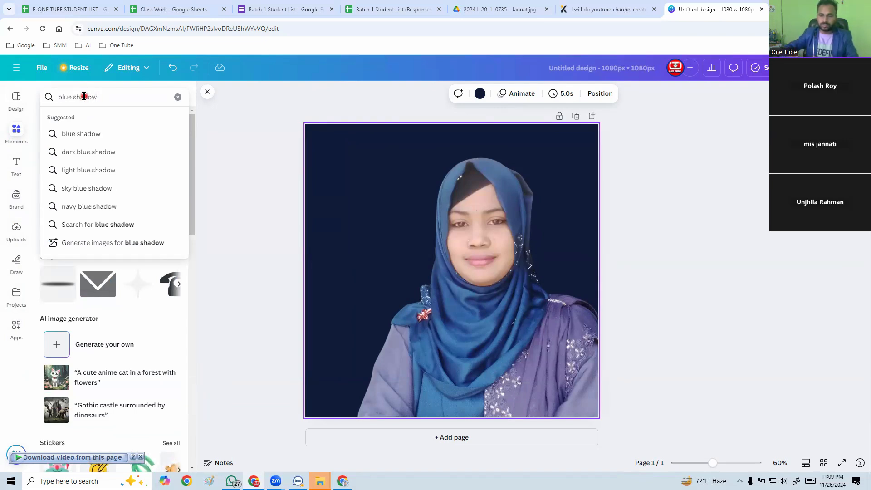
pyautogui.press('Return')
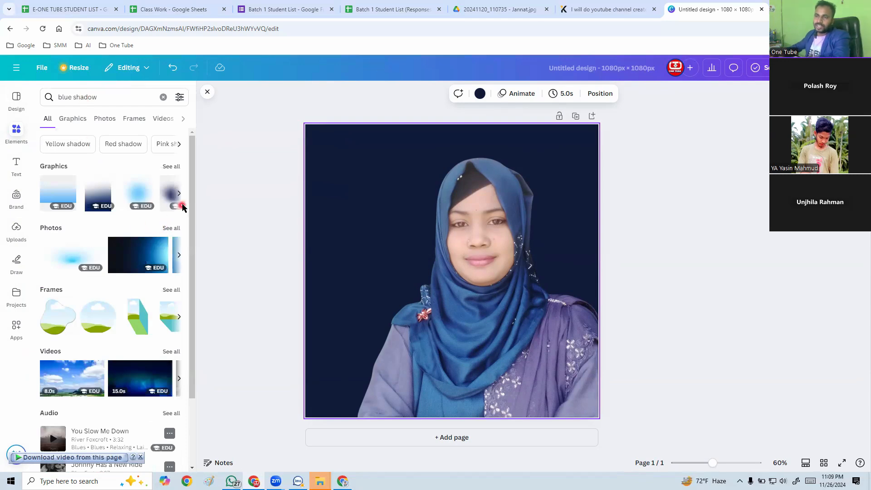
pyautogui.click(170, 167)
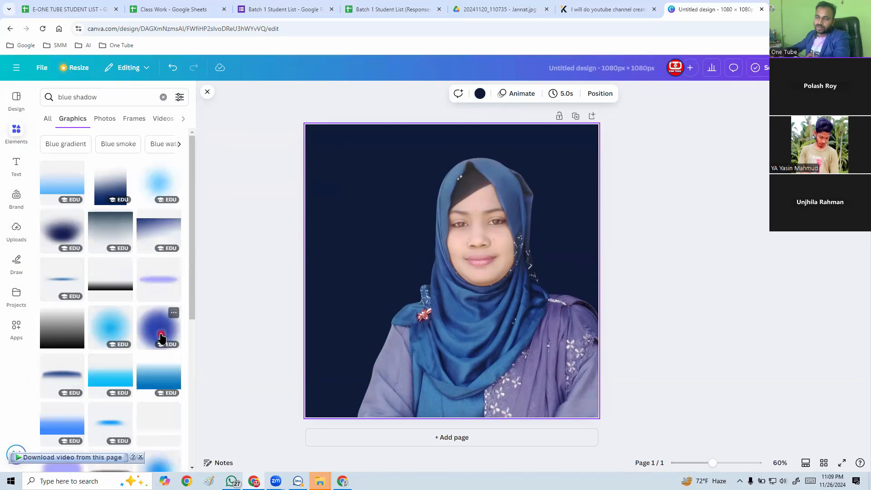
pyautogui.click(162, 338)
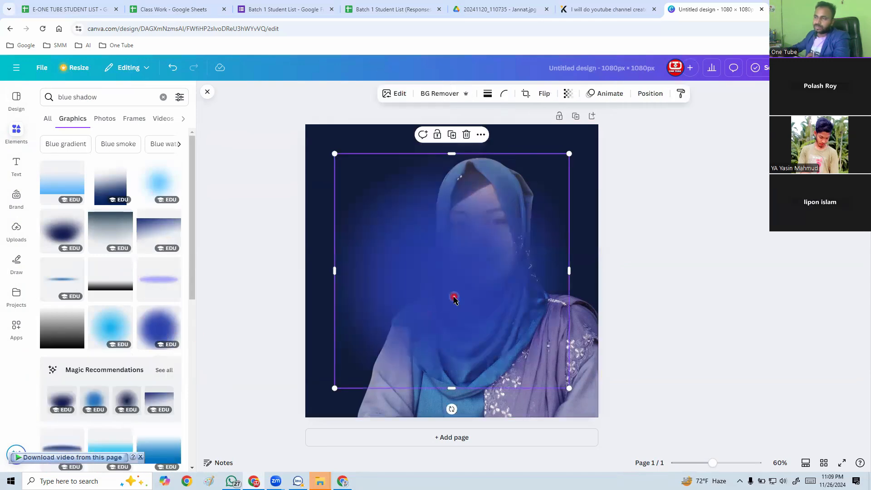
# Shrink the blue glow slightly, position it around the head, and send it to the back behind the portrait.
pyautogui.moveTo(454, 298); pyautogui.dragTo(470, 277)
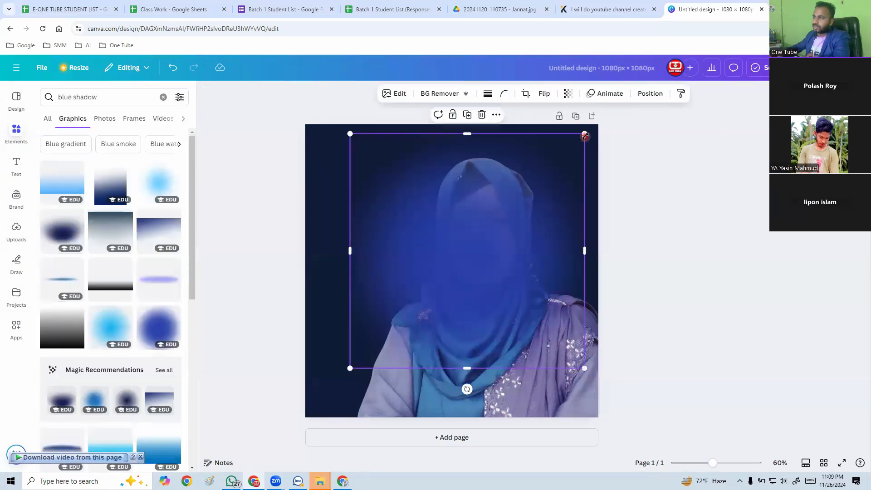
pyautogui.moveTo(585, 135); pyautogui.dragTo(559, 162)
pyautogui.moveTo(473, 247); pyautogui.dragTo(479, 226)
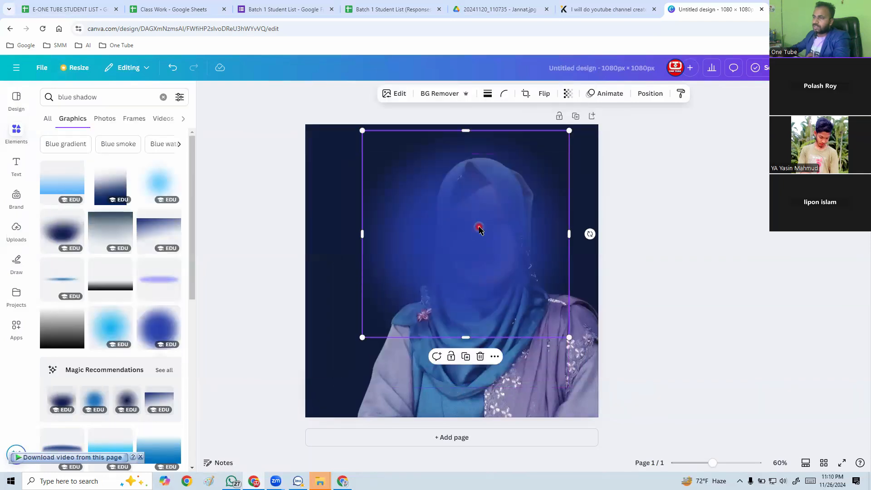
pyautogui.rightClick(455, 244)
pyautogui.moveTo(544, 285)
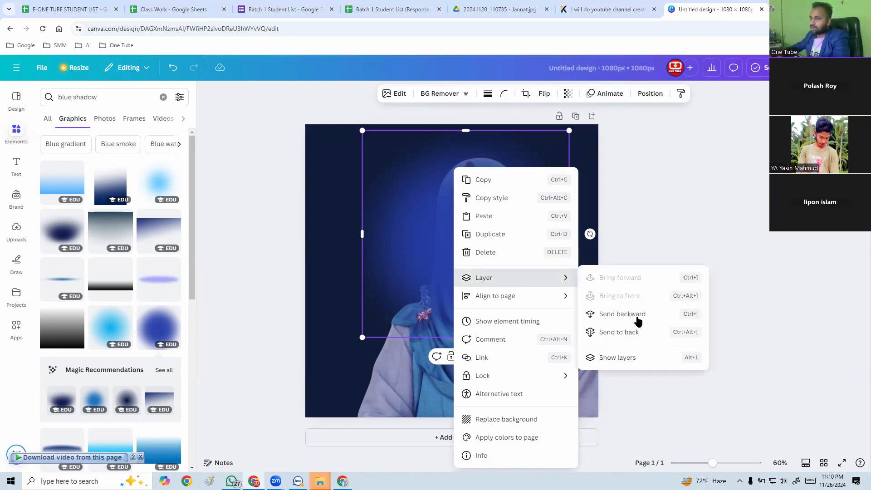
pyautogui.click(627, 336)
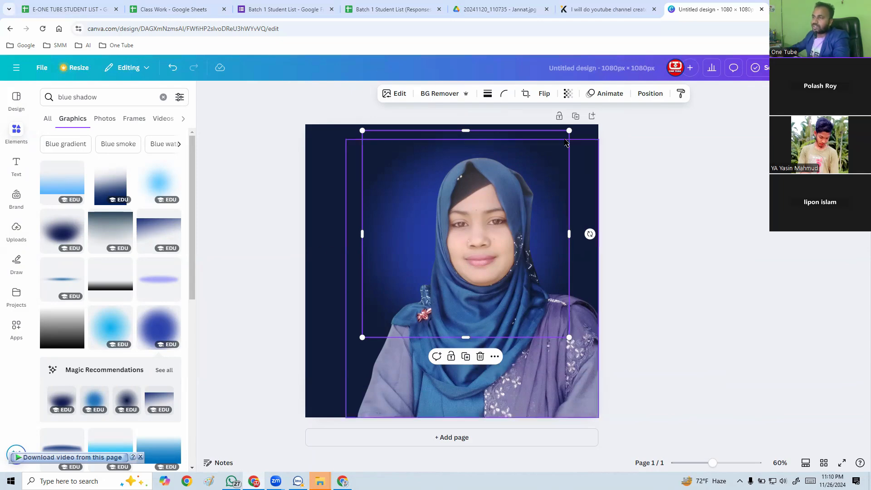
# Enlarge the blue glow proportionally and reposition it behind the portrait so it covers the whole page.
pyautogui.moveTo(569, 130); pyautogui.dragTo(619, 104)
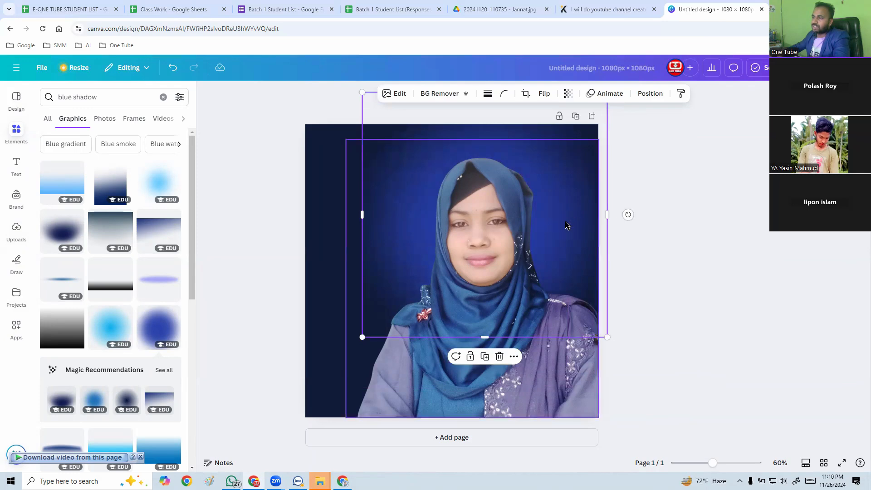
pyautogui.moveTo(568, 224); pyautogui.dragTo(569, 243)
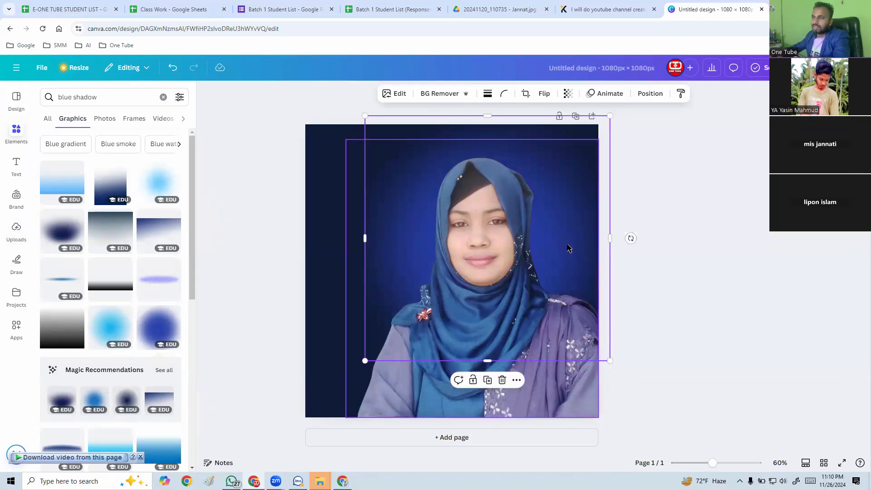
pyautogui.moveTo(345, 386)
pyautogui.mouseDown()
pyautogui.moveTo(330, 398)
pyautogui.moveTo(336, 391)
pyautogui.mouseUp()
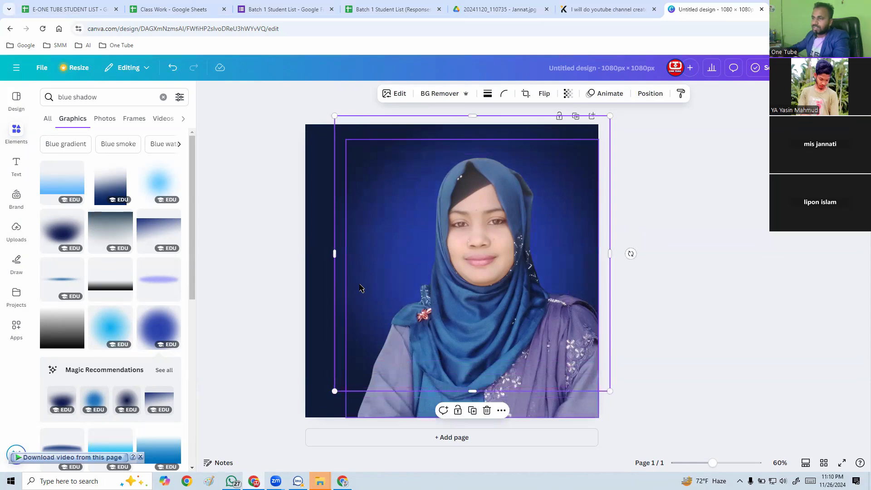
pyautogui.click(330, 245)
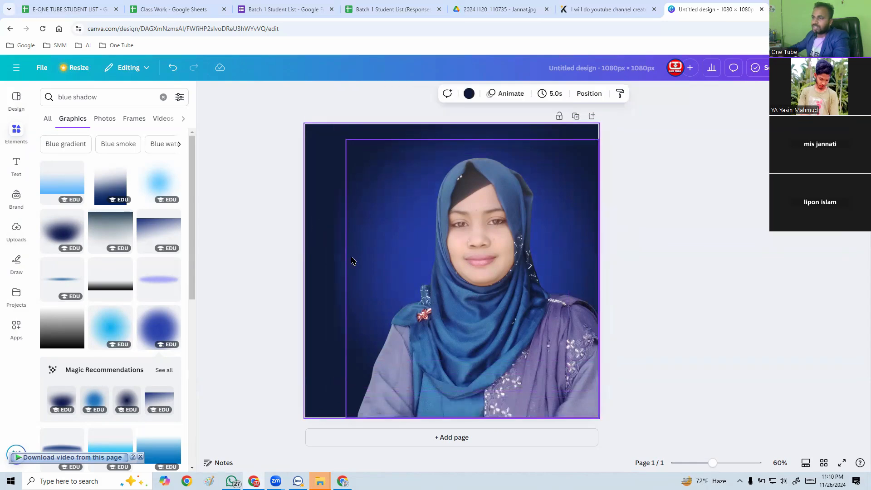
pyautogui.click(345, 245)
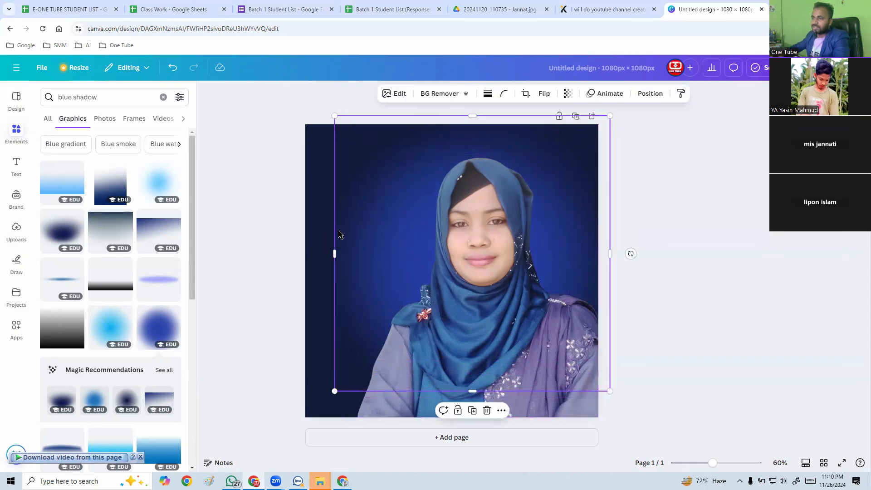
pyautogui.moveTo(338, 229); pyautogui.dragTo(338, 229)
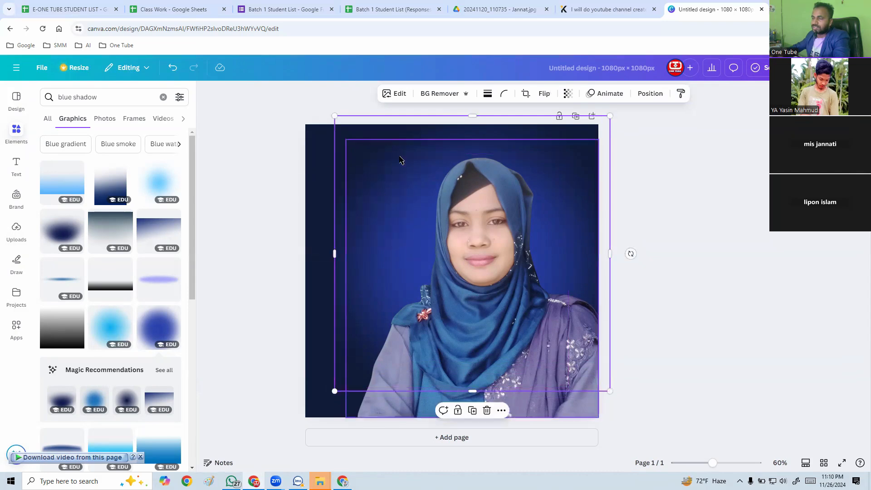
pyautogui.click(630, 202)
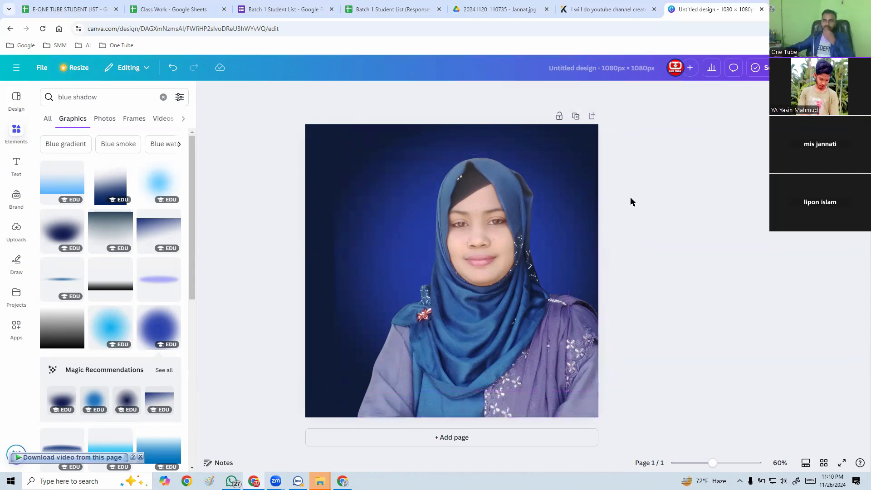
pyautogui.click(343, 264)
pyautogui.moveTo(333, 391); pyautogui.dragTo(298, 417)
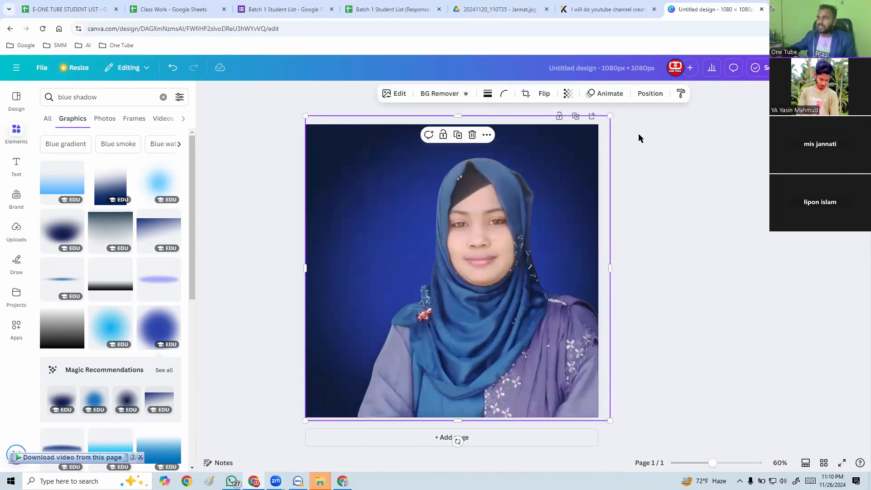
pyautogui.click(654, 134)
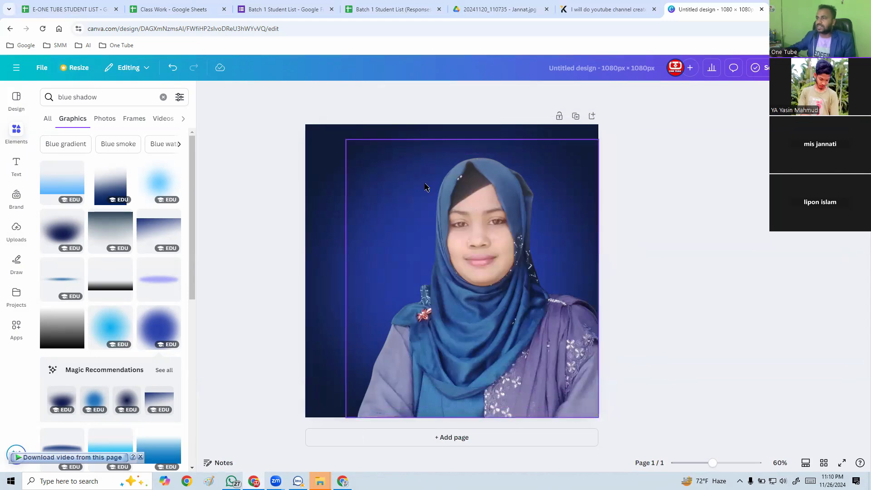
# Lower the blue glow's transparency value to 74.
pyautogui.click(337, 217)
pyautogui.click(568, 94)
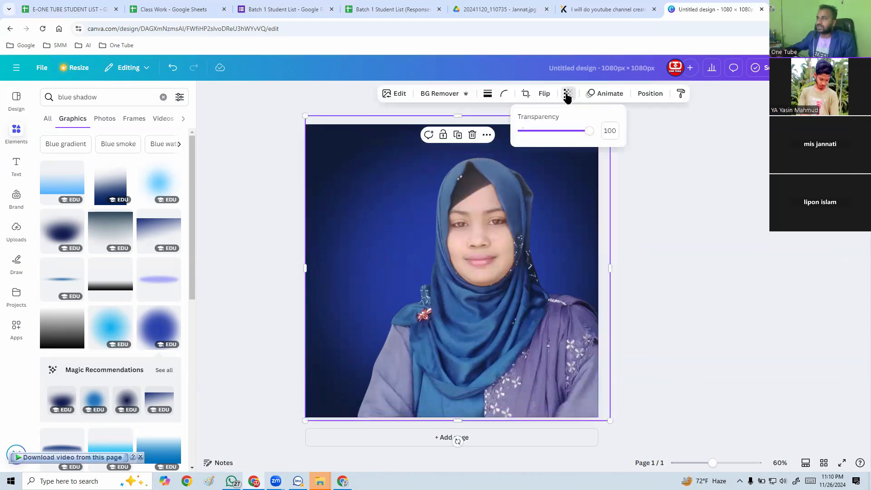
pyautogui.moveTo(589, 131); pyautogui.dragTo(574, 131)
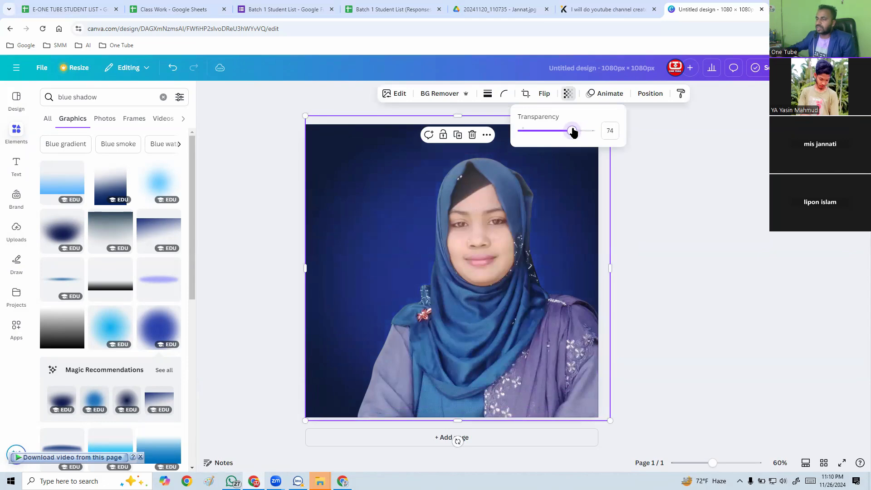
# Try the portrait nearer the horizontal centre of the page, and return it flush with the page's right edge.
pyautogui.click(649, 218)
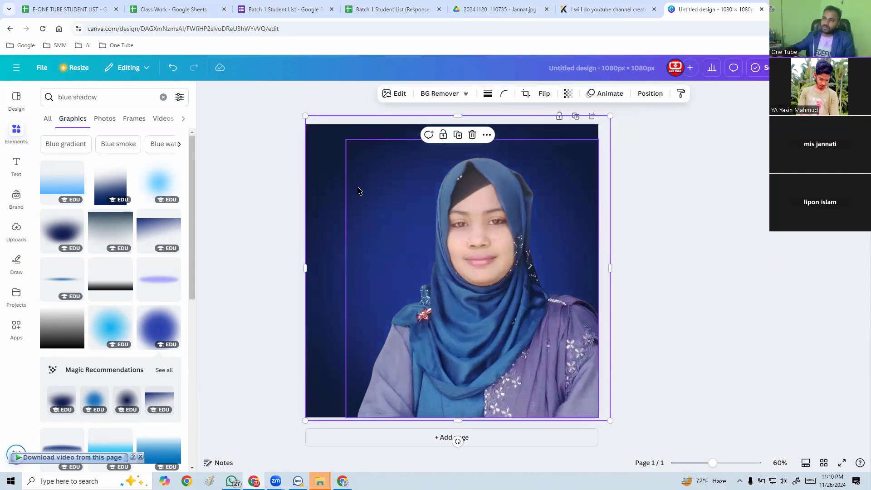
pyautogui.click(291, 182)
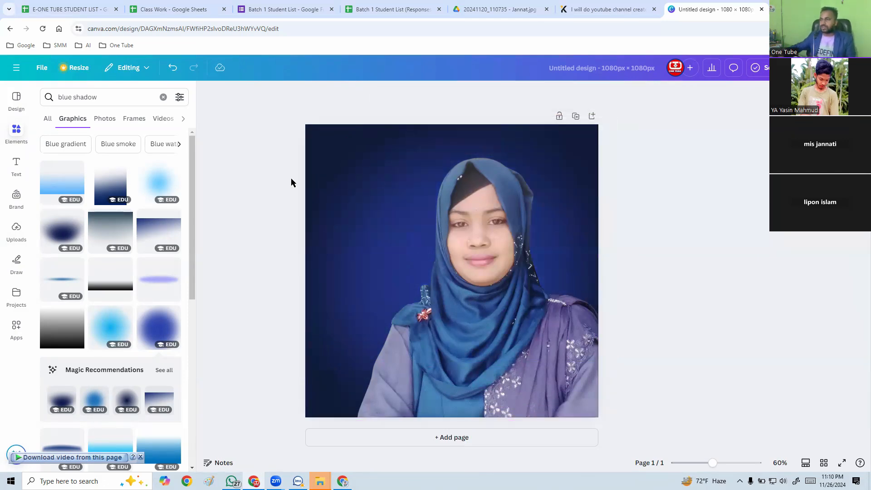
pyautogui.click(494, 325)
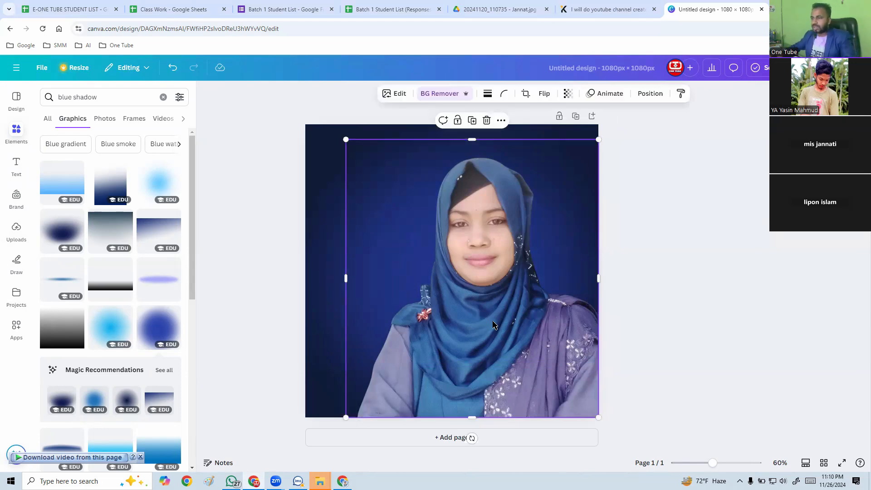
pyautogui.moveTo(516, 327); pyautogui.dragTo(488, 327)
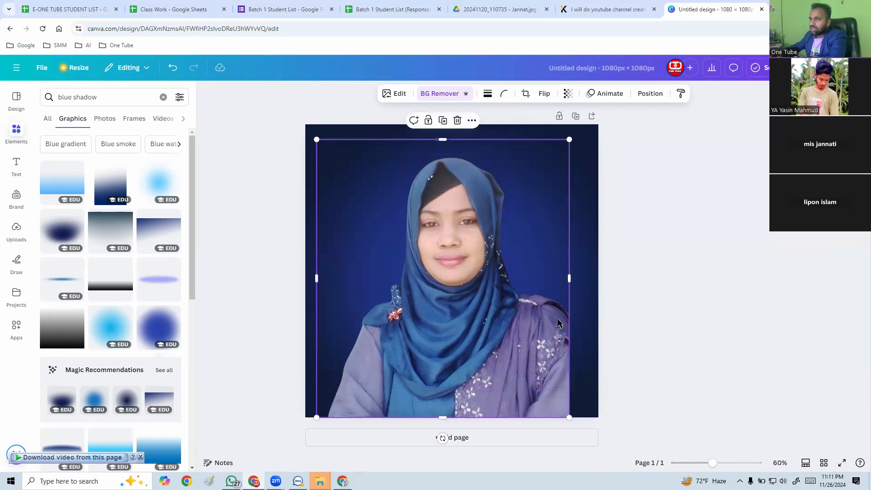
pyautogui.click(663, 308)
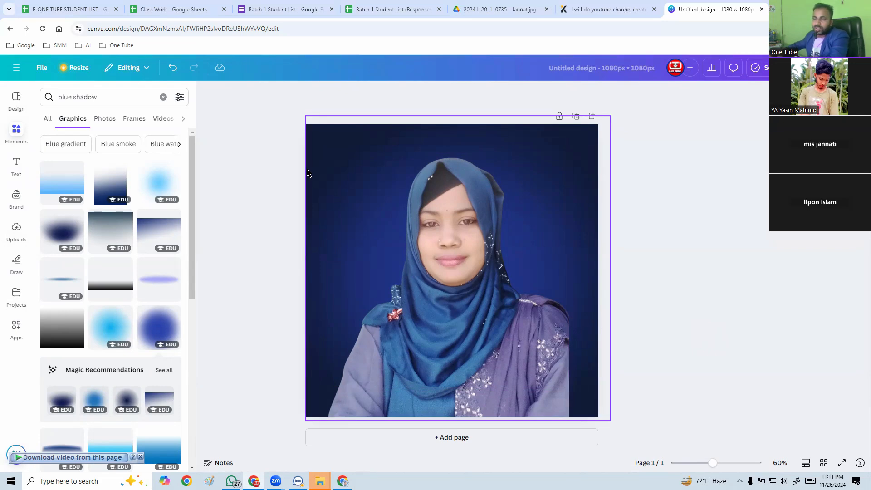
pyautogui.click(443, 292)
pyautogui.moveTo(443, 293); pyautogui.dragTo(471, 288)
pyautogui.click(282, 247)
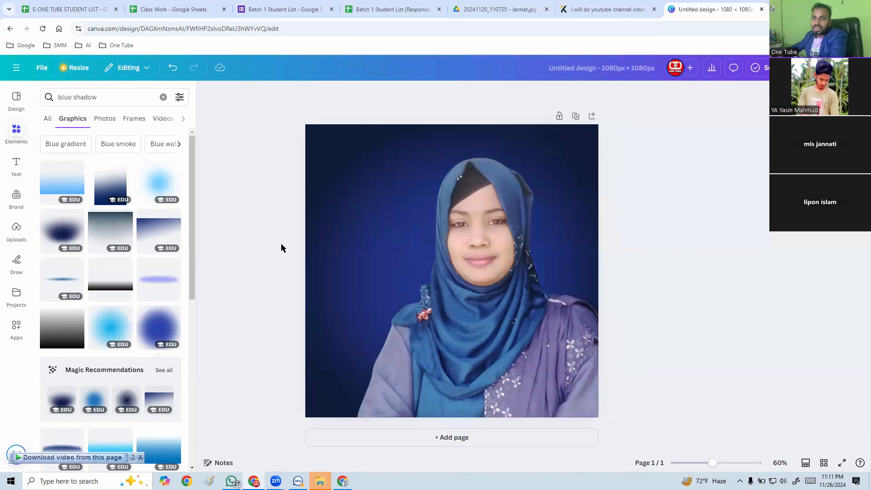
# Show the rulers and guides as well as the page margins.
pyautogui.click(43, 68)
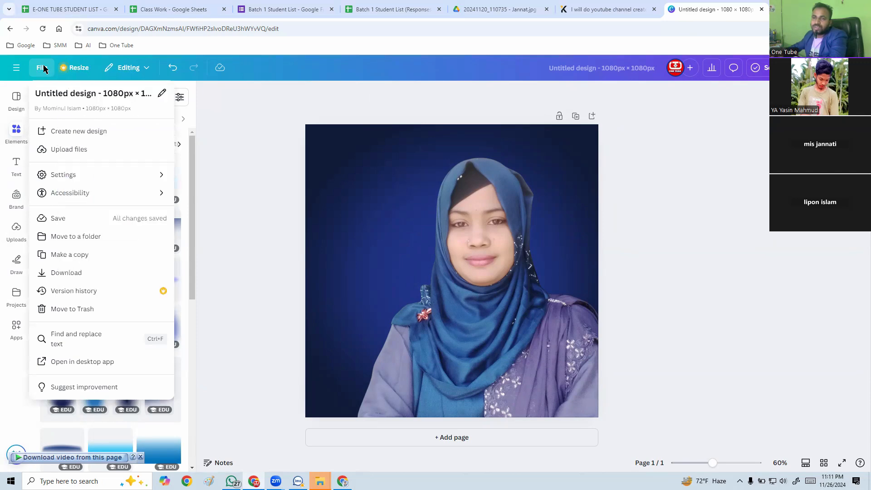
pyautogui.moveTo(100, 177)
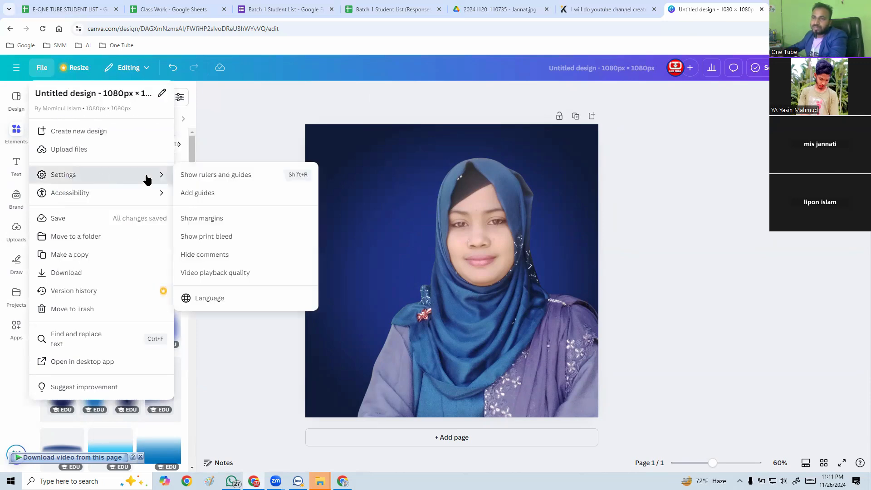
pyautogui.click(214, 176)
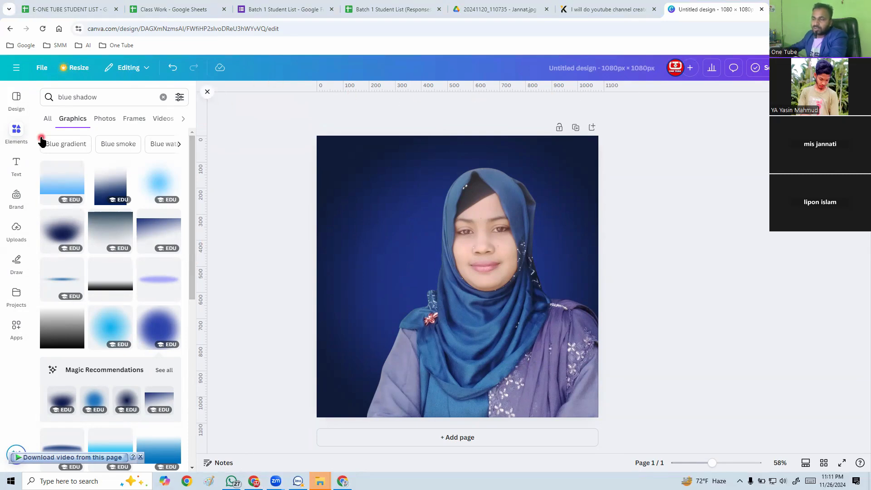
pyautogui.click(42, 68)
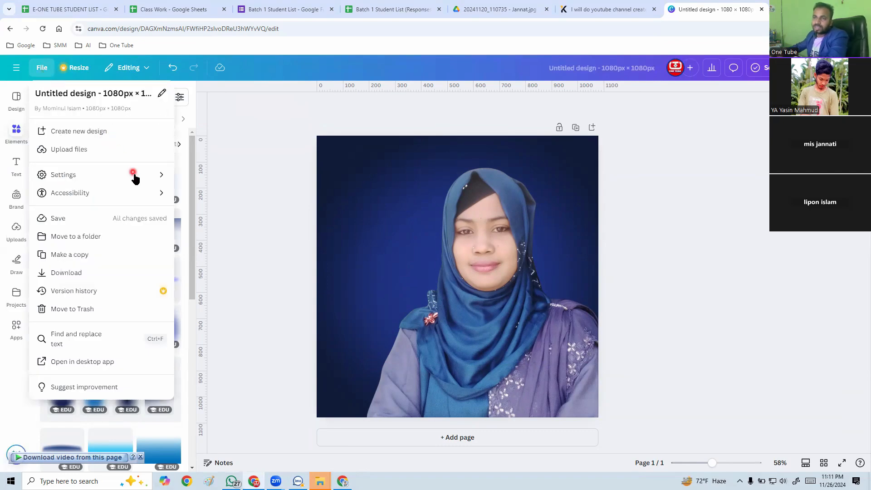
pyautogui.moveTo(132, 174)
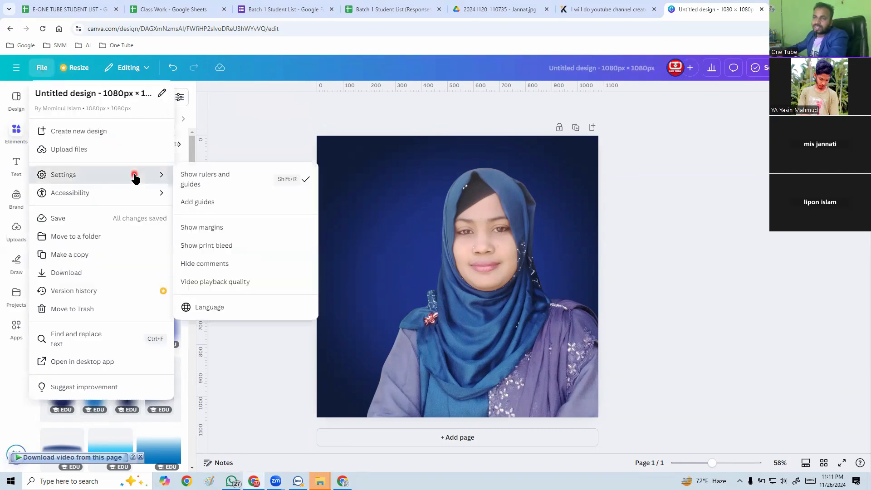
pyautogui.click(233, 228)
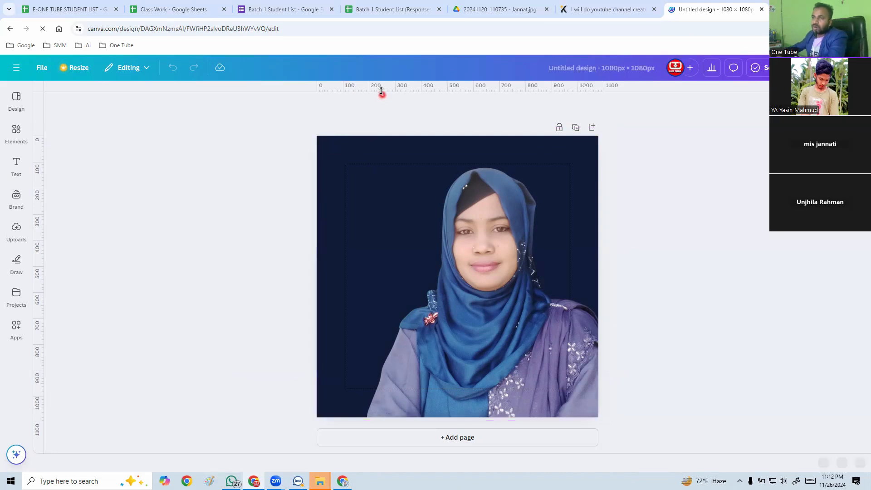
pyautogui.click(12, 213)
pyautogui.click(340, 183)
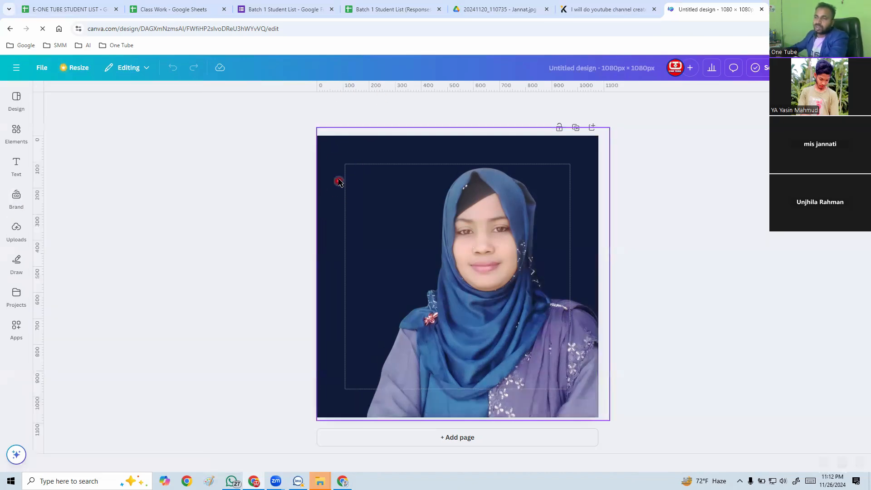
pyautogui.click(340, 183)
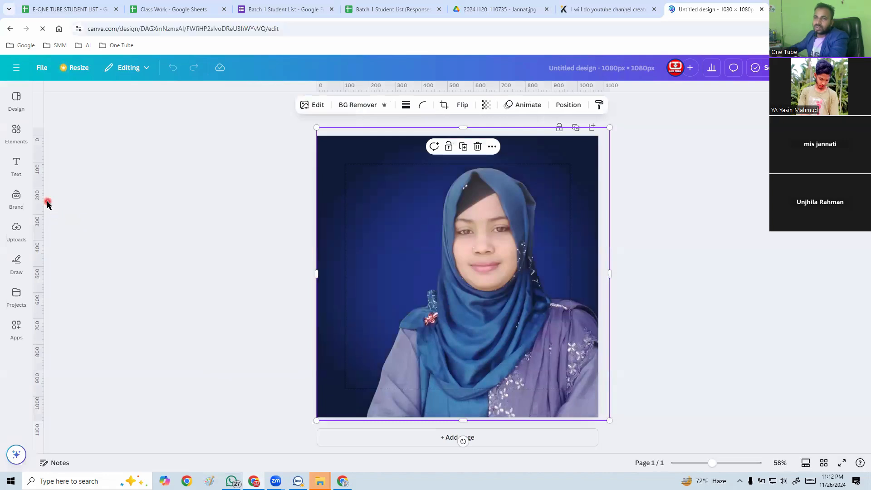
# Place two vertical and two horizontal ruler guides on the page, one along each of the four margin lines.
pyautogui.click(20, 131)
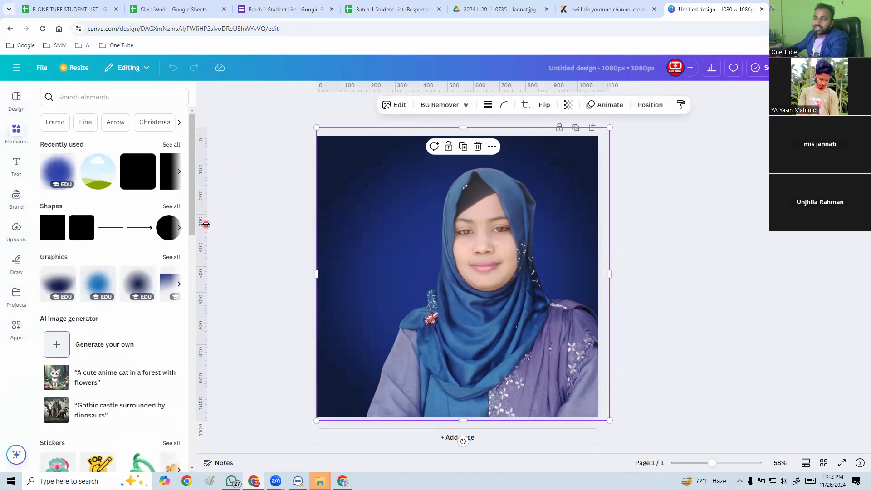
pyautogui.moveTo(207, 227); pyautogui.dragTo(345, 221)
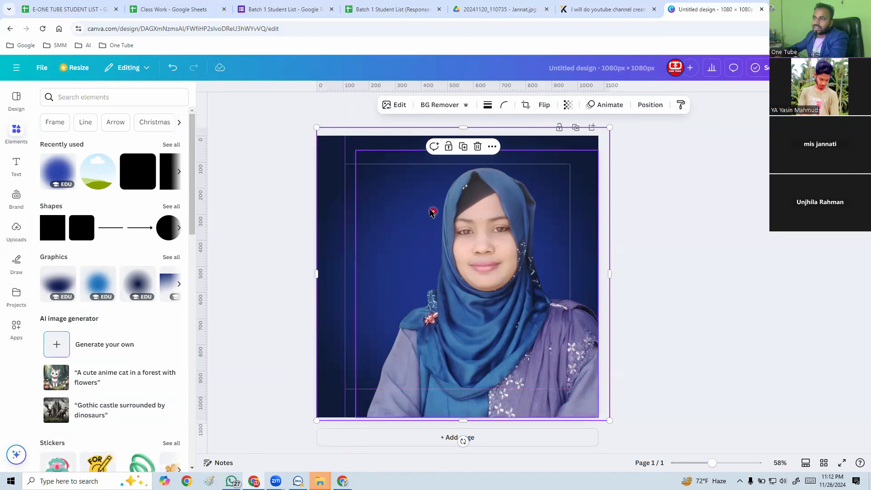
pyautogui.click(257, 317)
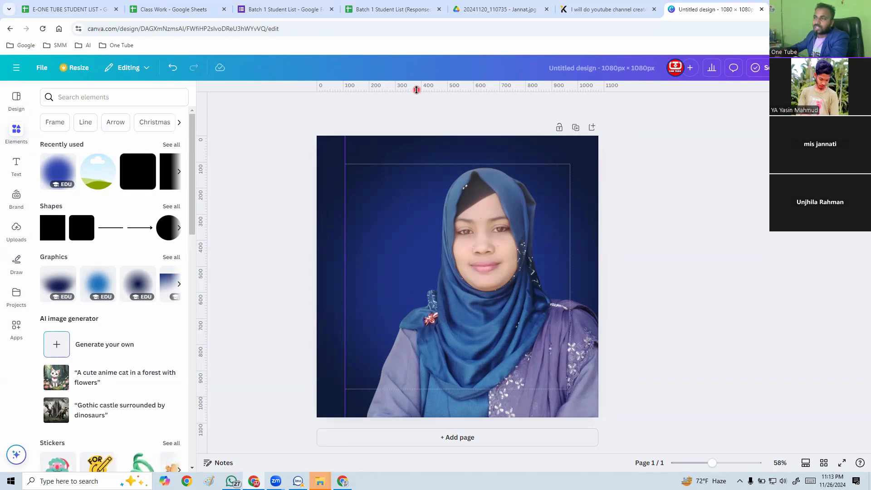
pyautogui.moveTo(418, 128); pyautogui.dragTo(419, 166)
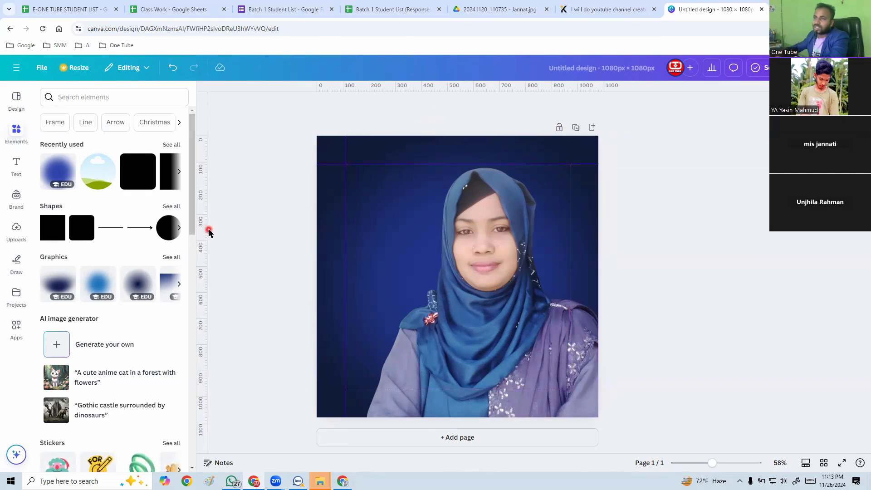
pyautogui.moveTo(206, 230); pyautogui.dragTo(570, 221)
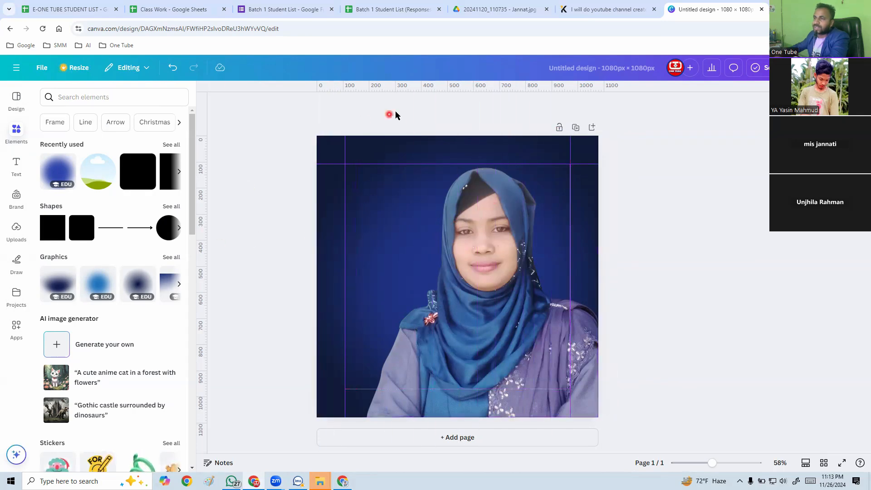
pyautogui.moveTo(429, 89); pyautogui.dragTo(452, 389)
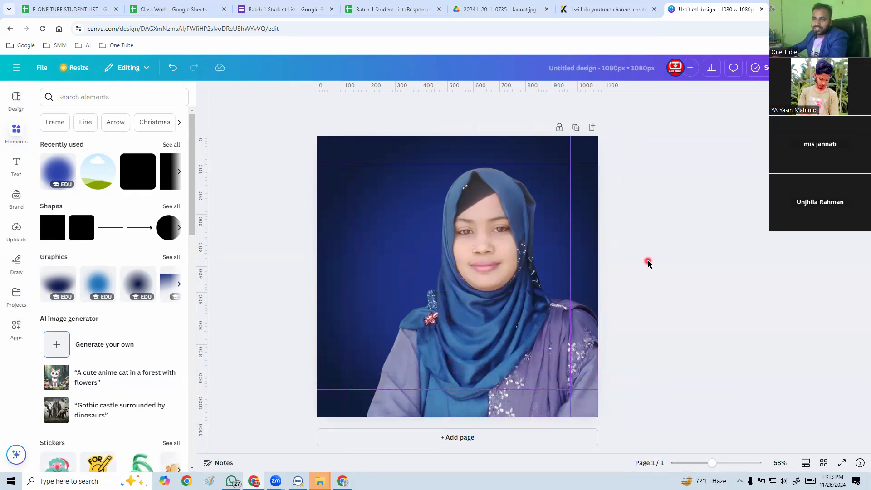
# Search the elements for "submit", show all matching graphics, and raise the lower horizontal guide slightly above the bottom margin.
pyautogui.click(87, 99)
pyautogui.write('sub')
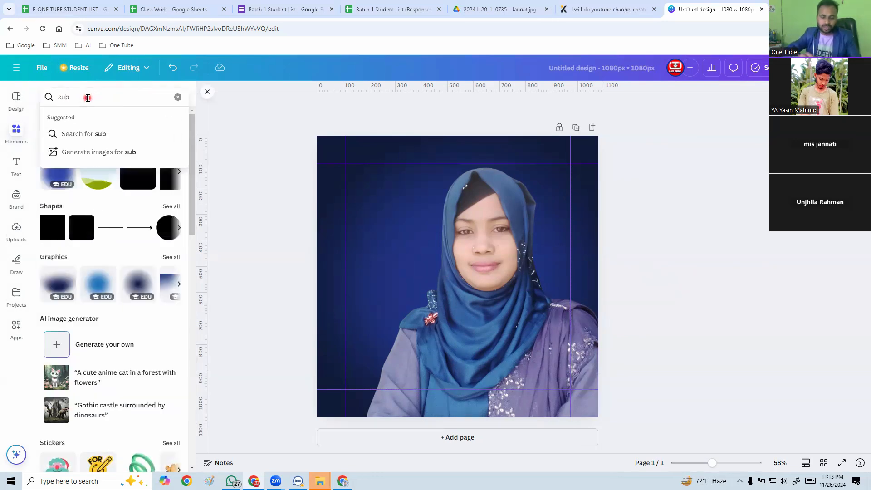
pyautogui.write('mit')
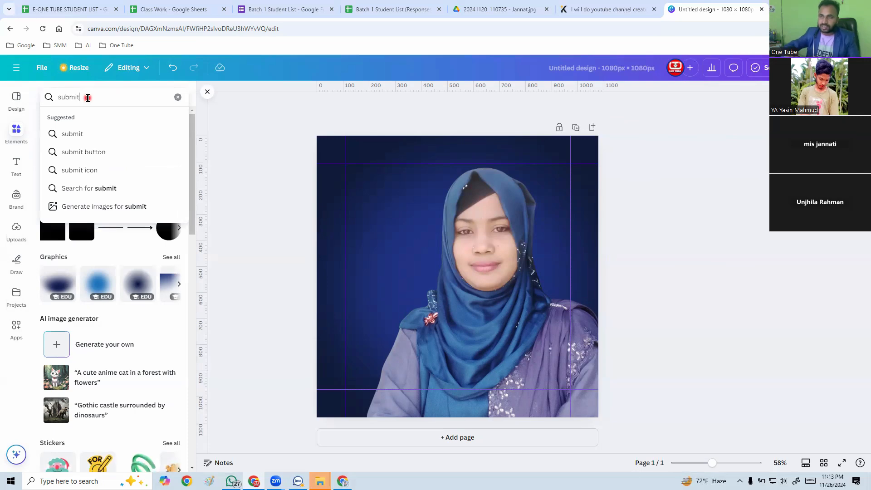
pyautogui.click(79, 133)
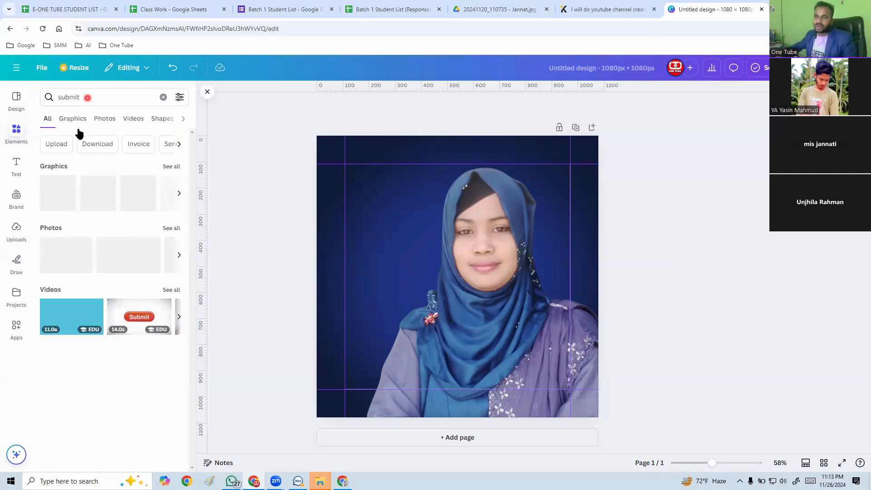
pyautogui.click(175, 169)
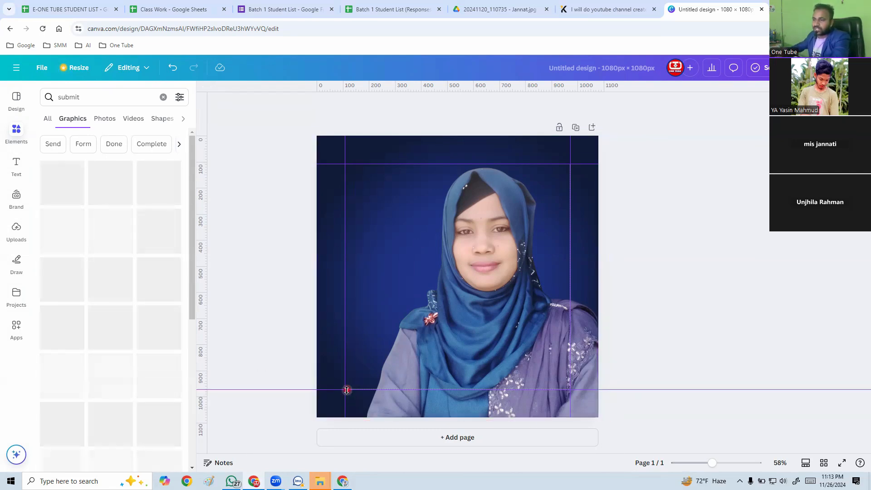
pyautogui.moveTo(347, 391); pyautogui.dragTo(347, 368)
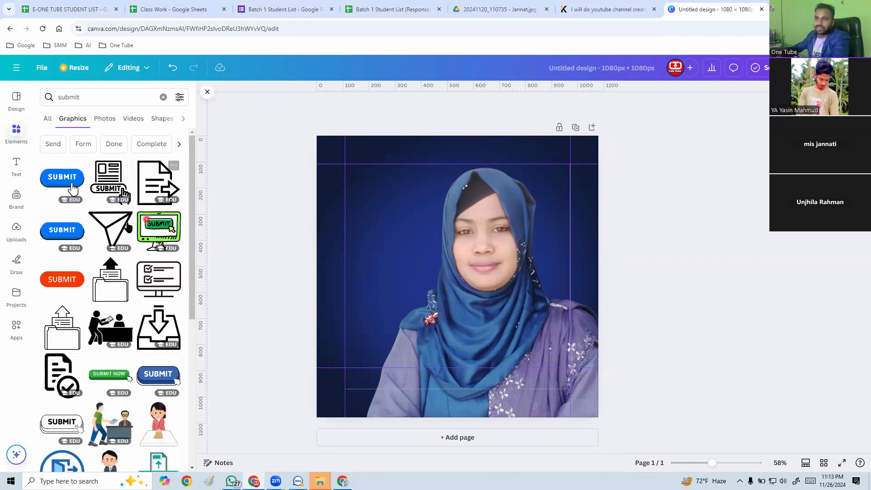
# Add the blue SUBMIT button graphic, shrunk into the lower-left corner of the guides, with a horizontal guide along its top edge.
pyautogui.click(59, 230)
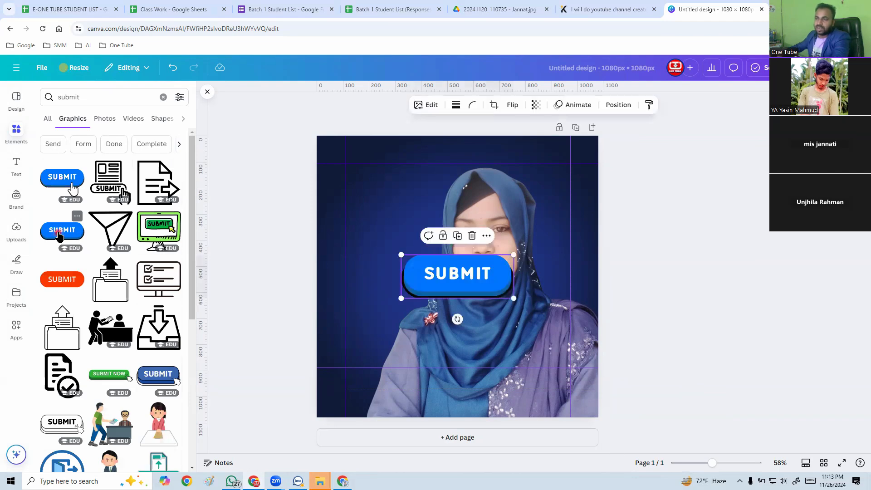
pyautogui.moveTo(456, 300); pyautogui.dragTo(409, 389)
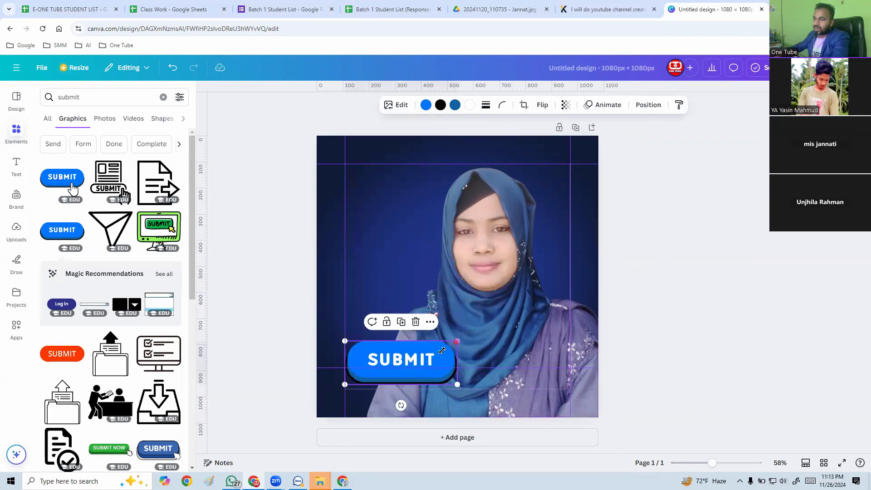
pyautogui.moveTo(457, 340); pyautogui.dragTo(417, 374)
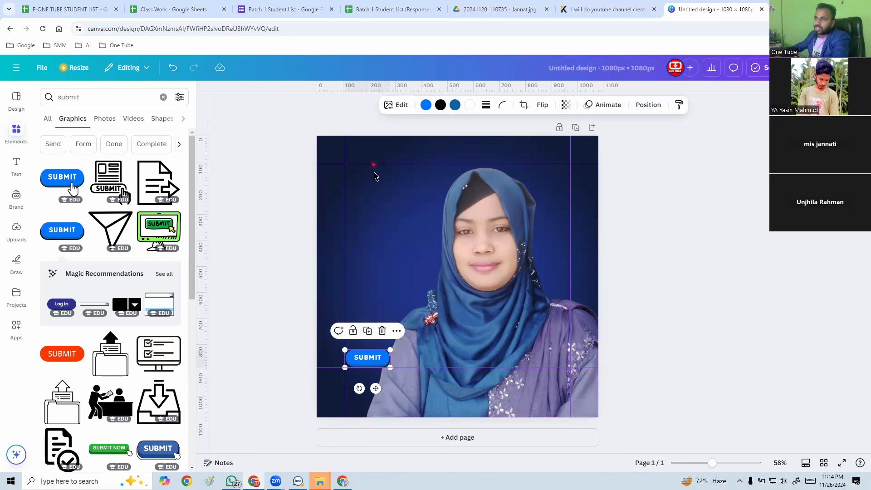
pyautogui.moveTo(375, 176); pyautogui.dragTo(375, 349)
pyautogui.click(649, 252)
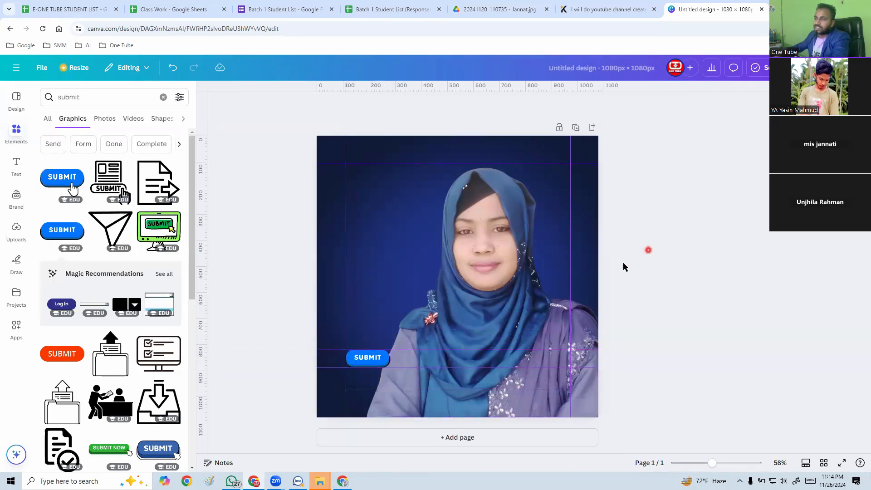
# Duplicate the SUBMIT button three times and arrange the copies in a horizontal row aligned with the original.
pyautogui.click(356, 359)
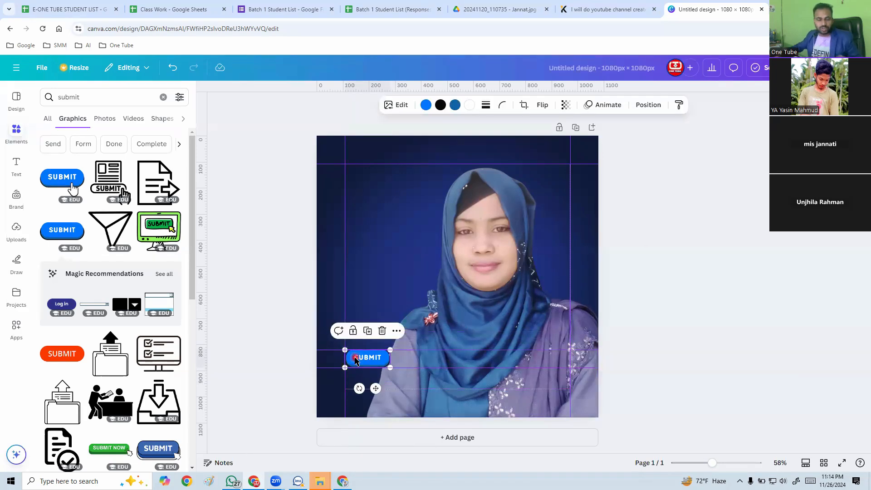
pyautogui.moveTo(357, 360); pyautogui.dragTo(368, 380)
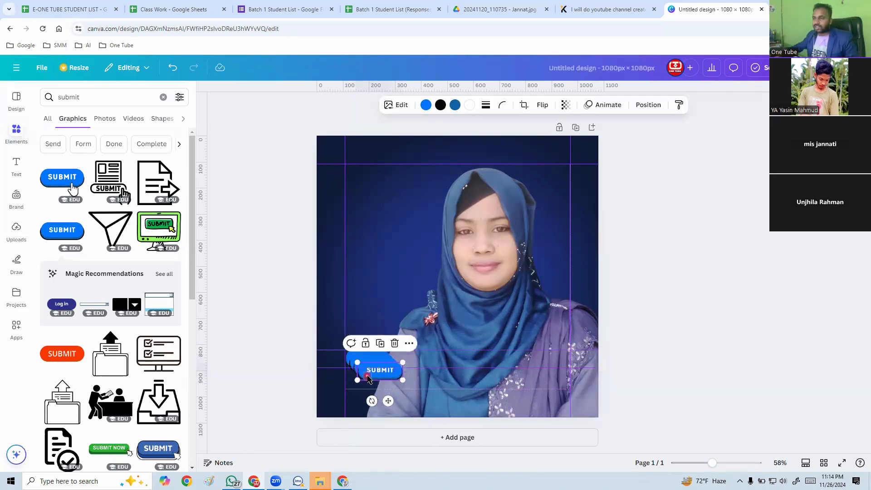
pyautogui.moveTo(422, 374); pyautogui.dragTo(538, 365)
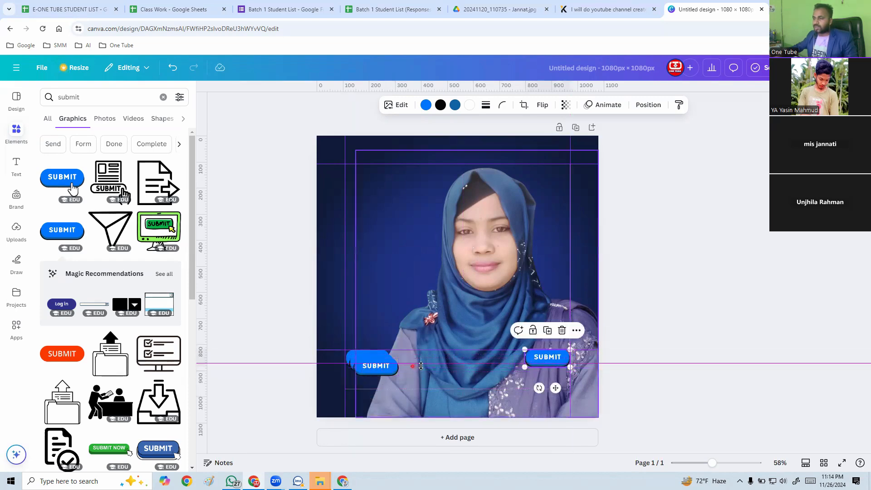
pyautogui.click(369, 374)
pyautogui.moveTo(370, 377); pyautogui.dragTo(461, 368)
pyautogui.click(355, 370)
pyautogui.moveTo(355, 369); pyautogui.dragTo(401, 362)
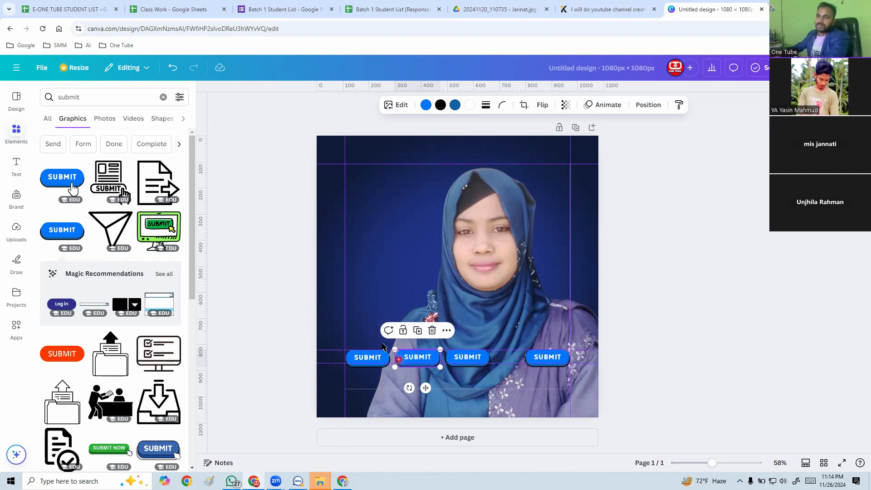
# Undo the button copies, the guide along the button's top, and the insertion of the SUBMIT button.
pyautogui.click(175, 69)
pyautogui.click(176, 71)
pyautogui.click(175, 69)
pyautogui.click(175, 70)
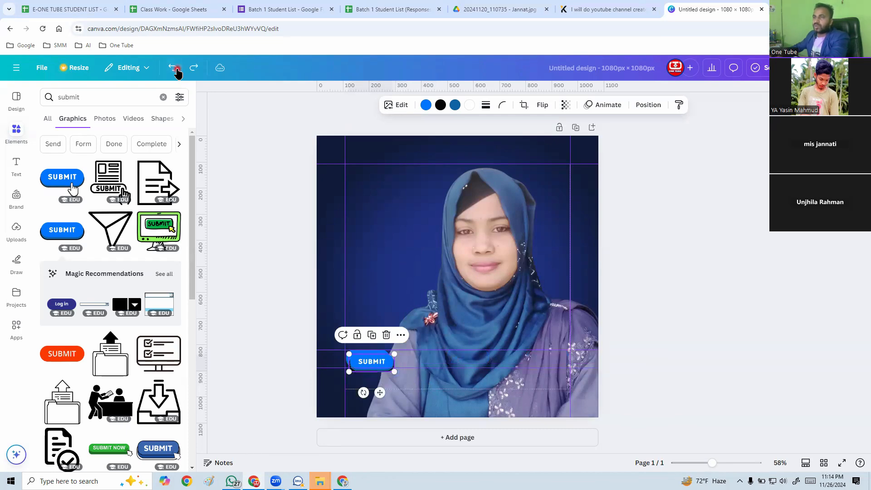
pyautogui.click(175, 70)
pyautogui.click(175, 70)
pyautogui.click(176, 70)
pyautogui.click(175, 70)
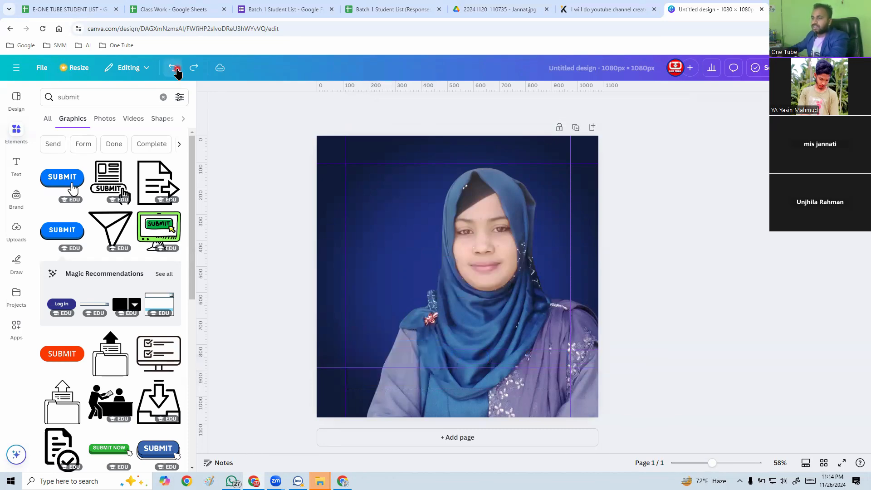
# Undo the remaining guide placements and turn off the rulers and guides.
pyautogui.click(176, 70)
pyautogui.click(176, 69)
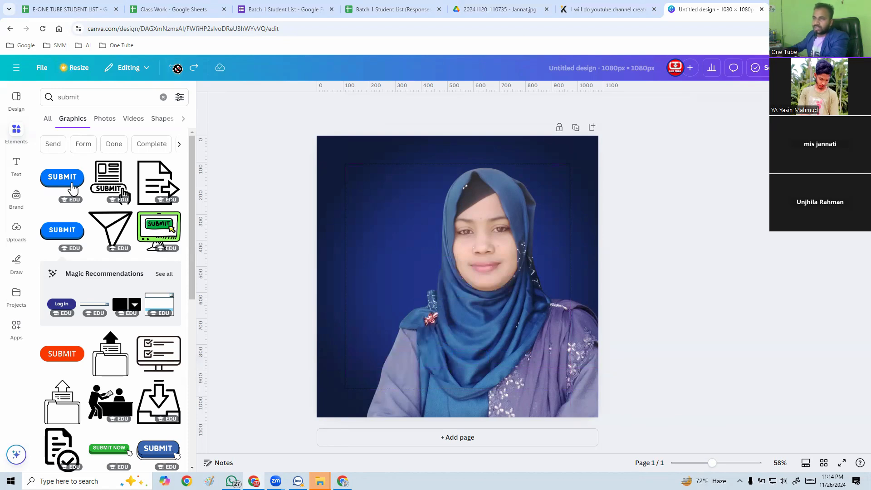
pyautogui.click(42, 69)
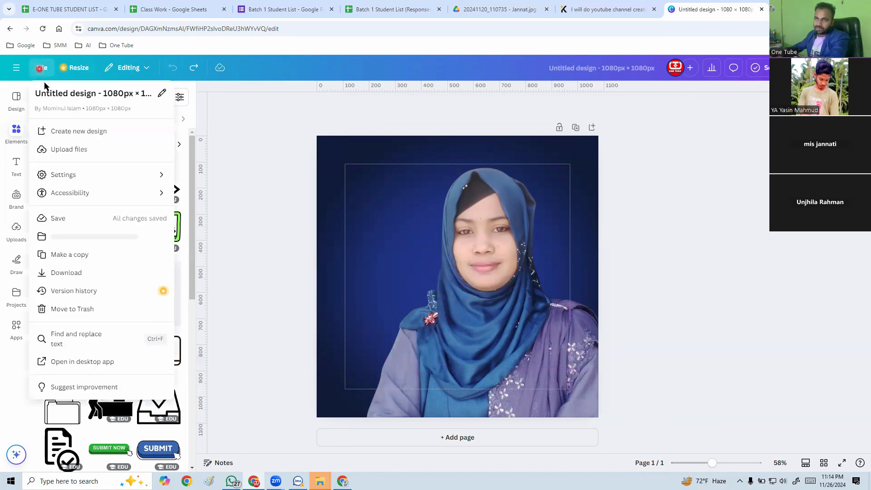
pyautogui.moveTo(117, 181)
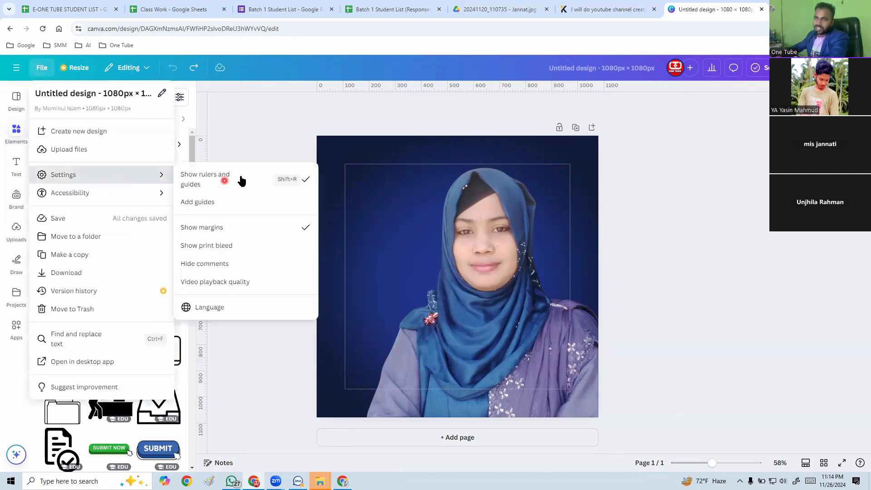
pyautogui.click(267, 179)
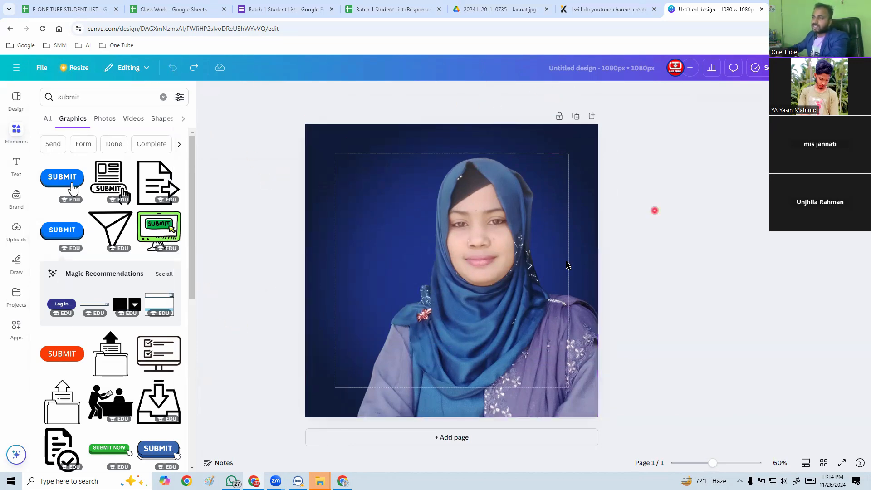
# Reposition and resize the portrait so it sits against the page's right and bottom edges, with its head near the top margin line.
pyautogui.click(464, 311)
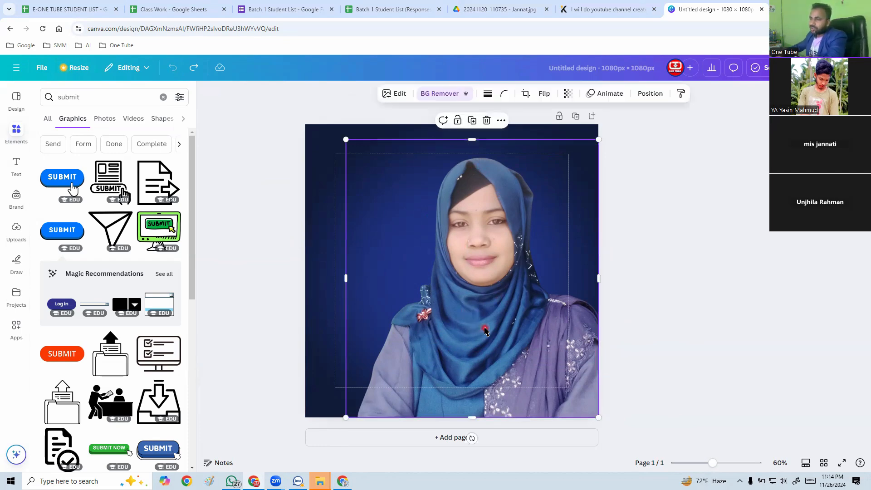
pyautogui.moveTo(484, 323); pyautogui.dragTo(437, 325)
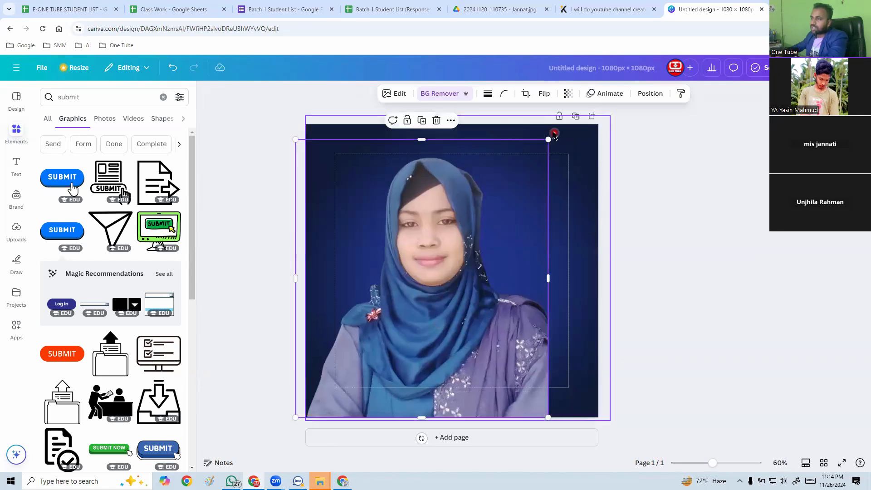
pyautogui.moveTo(608, 129); pyautogui.dragTo(634, 116)
pyautogui.moveTo(480, 292); pyautogui.dragTo(484, 320)
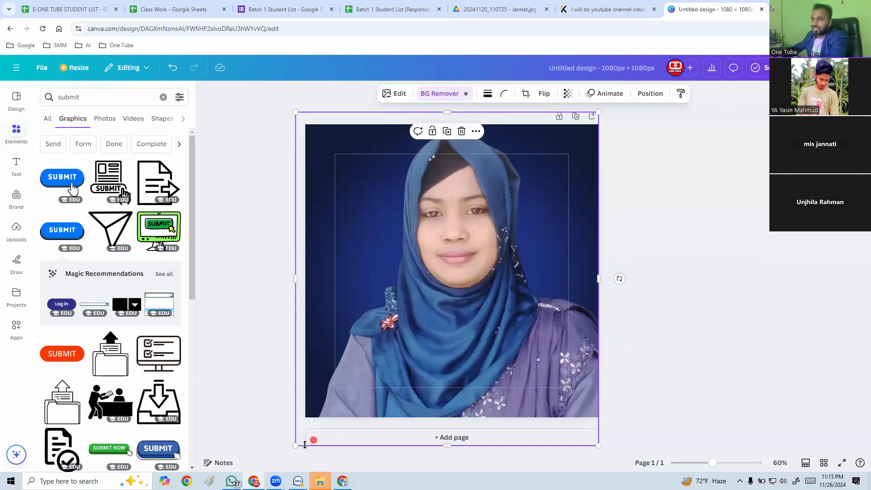
pyautogui.moveTo(295, 448); pyautogui.dragTo(334, 403)
pyautogui.moveTo(486, 336)
pyautogui.mouseDown()
pyautogui.moveTo(487, 349)
pyautogui.moveTo(488, 324)
pyautogui.mouseUp()
pyautogui.moveTo(509, 214); pyautogui.dragTo(514, 244)
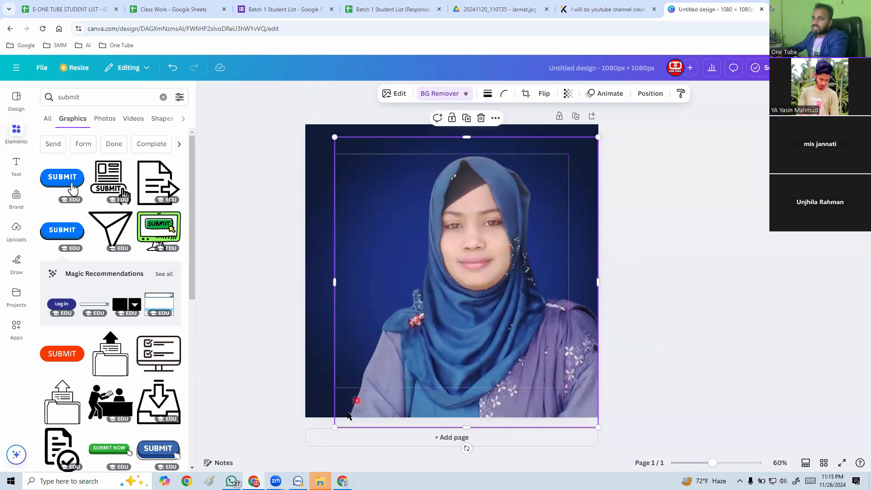
pyautogui.moveTo(336, 426); pyautogui.dragTo(344, 417)
pyautogui.click(645, 320)
# Shift the portrait slightly left, enlarge it to meet the page's right edge, and lower its head to the top margin line.
pyautogui.click(509, 327)
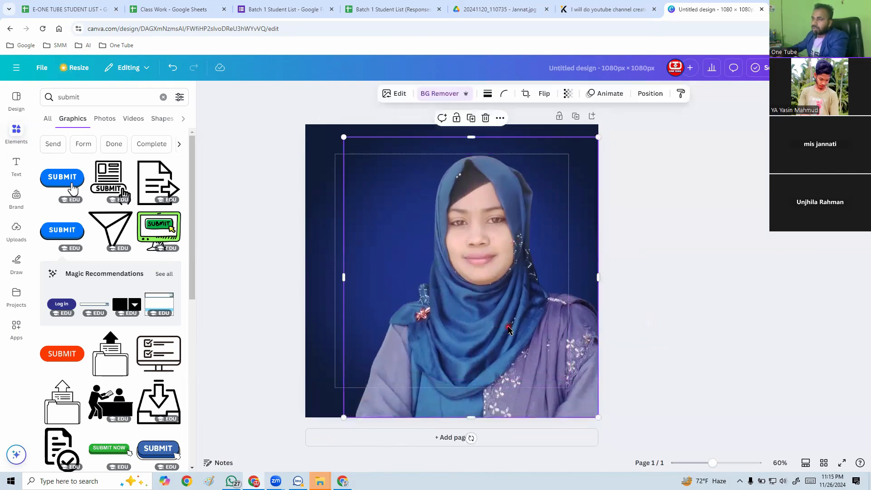
pyautogui.moveTo(509, 327); pyautogui.dragTo(492, 327)
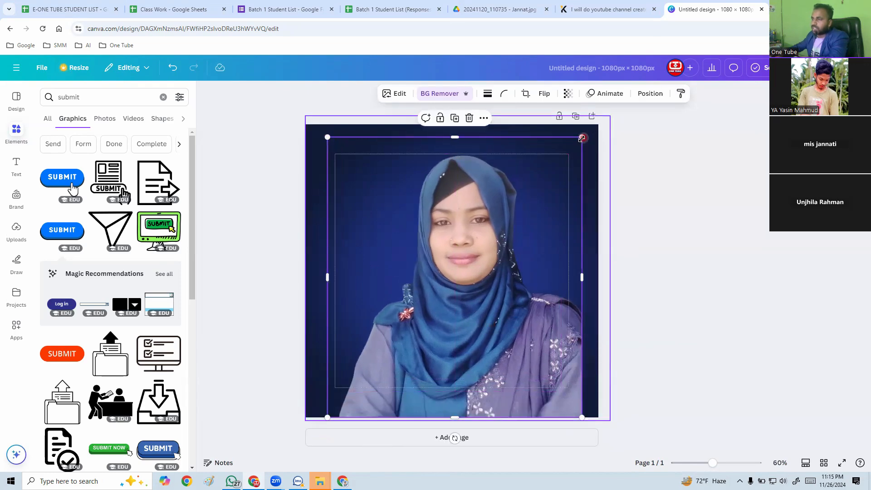
pyautogui.moveTo(582, 138); pyautogui.dragTo(611, 134)
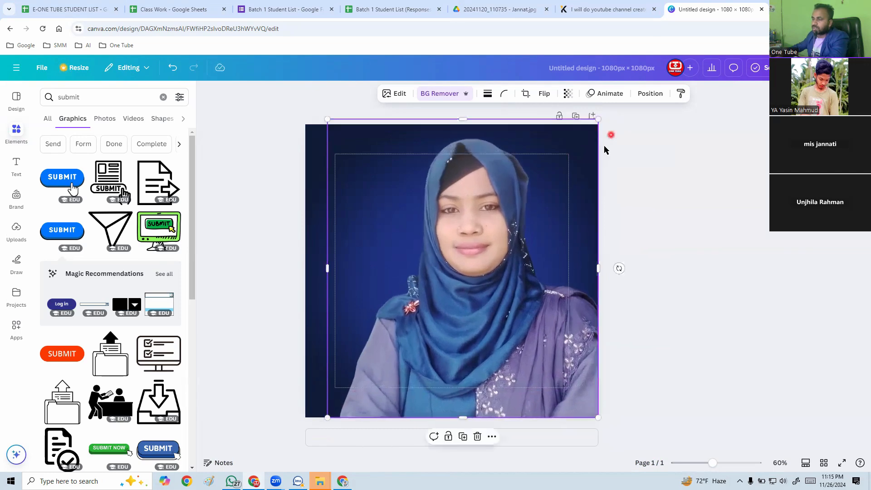
pyautogui.moveTo(500, 315); pyautogui.dragTo(502, 325)
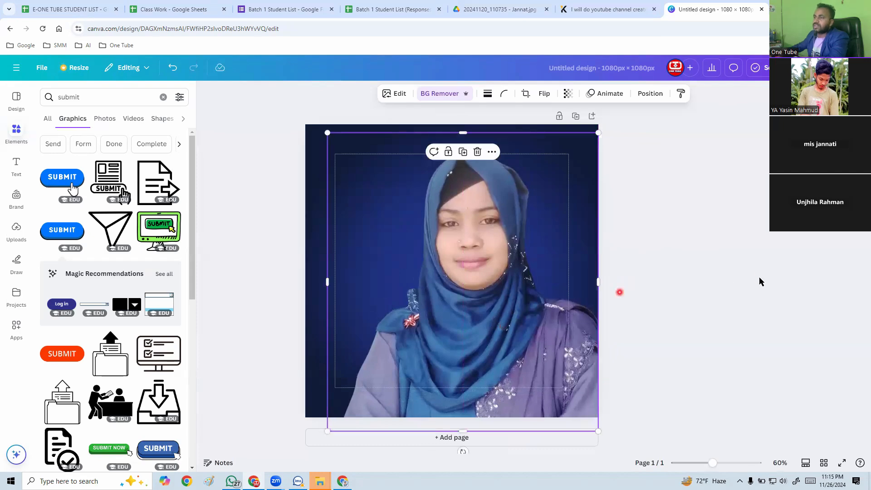
pyautogui.click(701, 275)
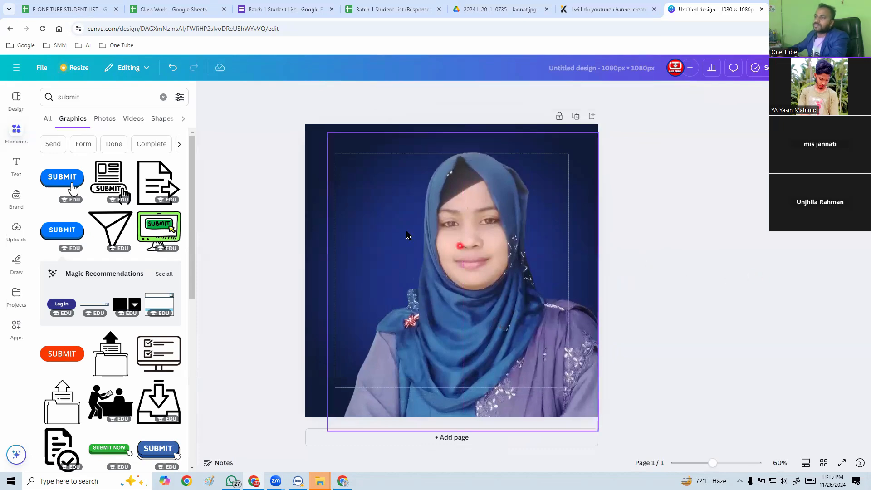
# Try to move the navy glow background image upward on the page.
pyautogui.click(321, 242)
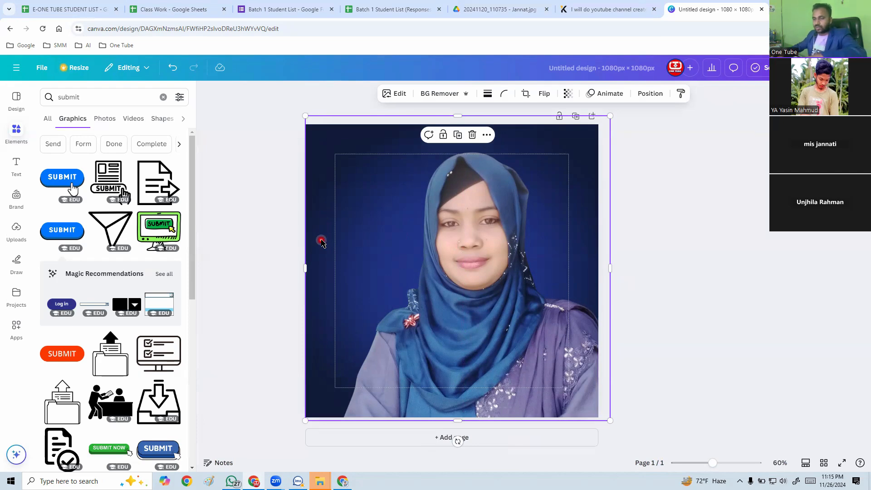
pyautogui.moveTo(321, 242)
pyautogui.mouseDown()
pyautogui.moveTo(331, 263)
pyautogui.moveTo(312, 267)
pyautogui.moveTo(316, 277)
pyautogui.moveTo(325, 239)
pyautogui.mouseUp()
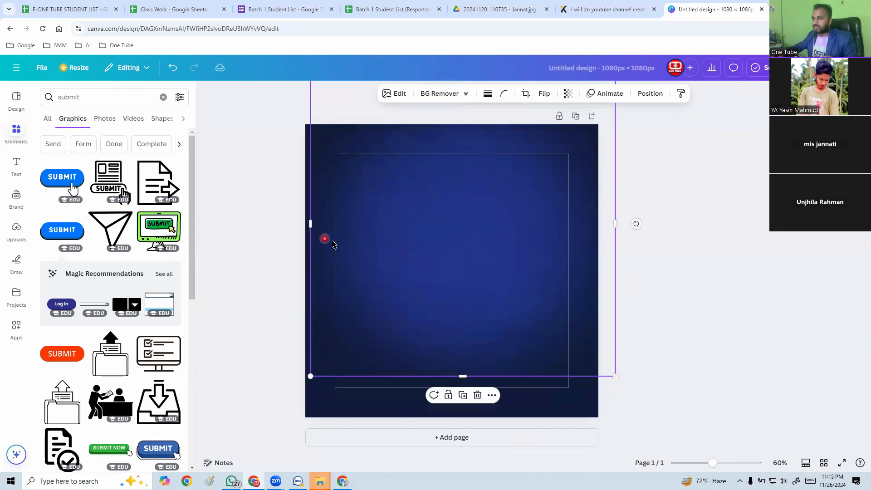
pyautogui.click(715, 254)
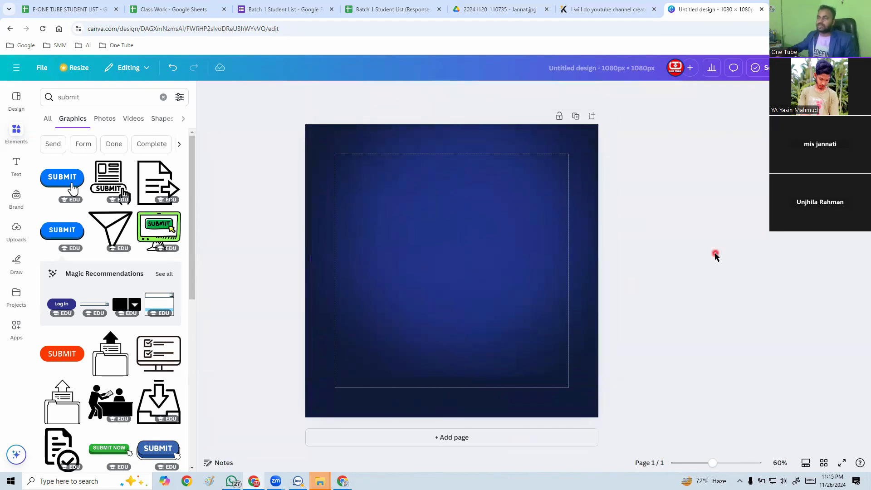
# Check the options available for the unseen portrait, and undo the background image's move.
pyautogui.click(488, 300)
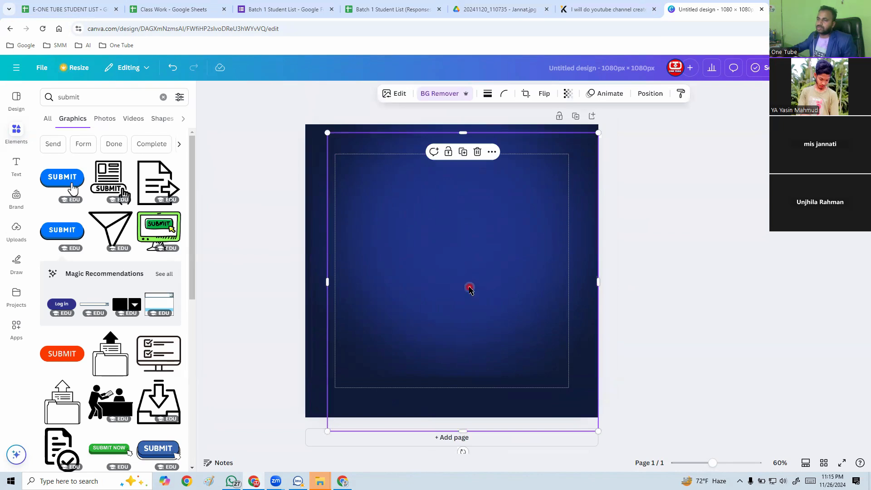
pyautogui.rightClick(470, 289)
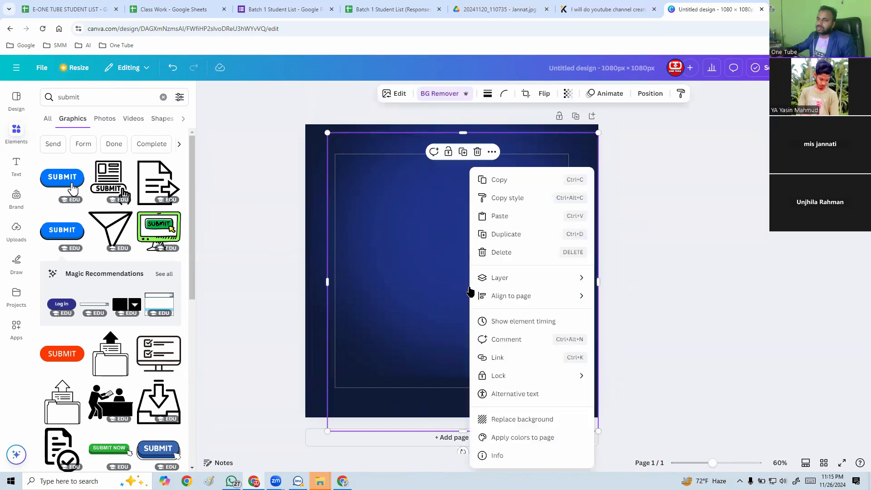
pyautogui.moveTo(470, 291)
pyautogui.click(376, 150)
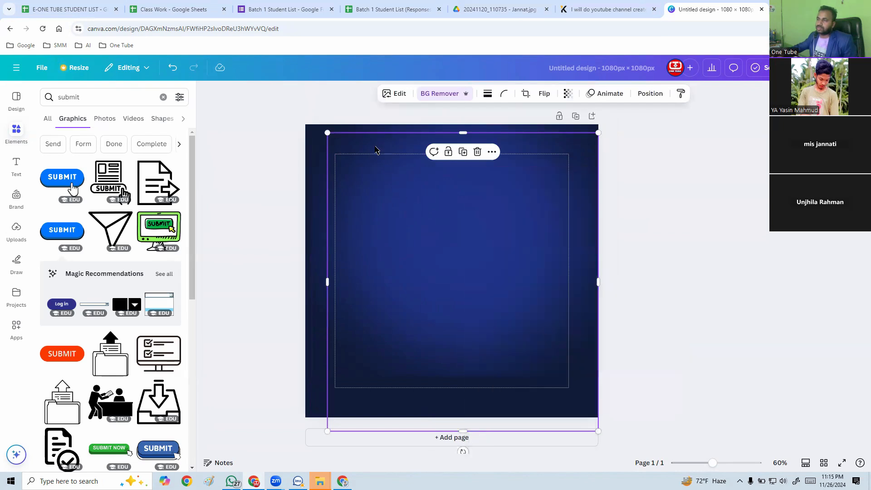
pyautogui.click(613, 173)
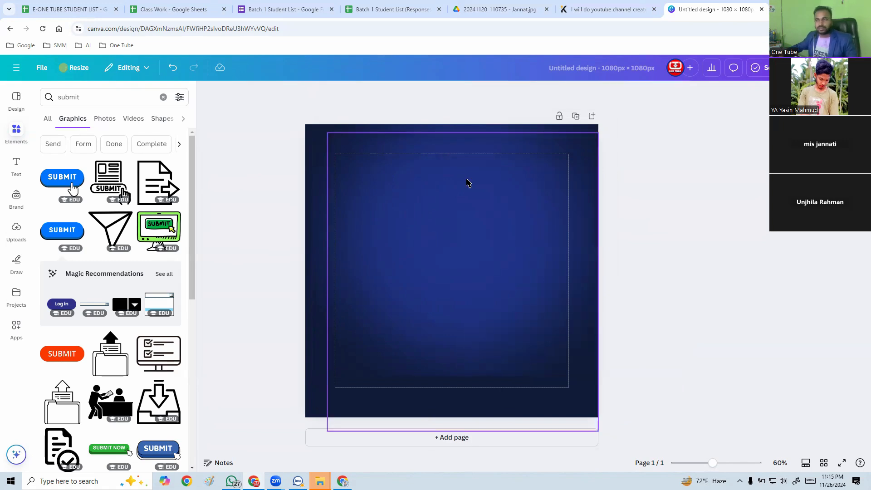
pyautogui.hotkey('ctrl', 'z')
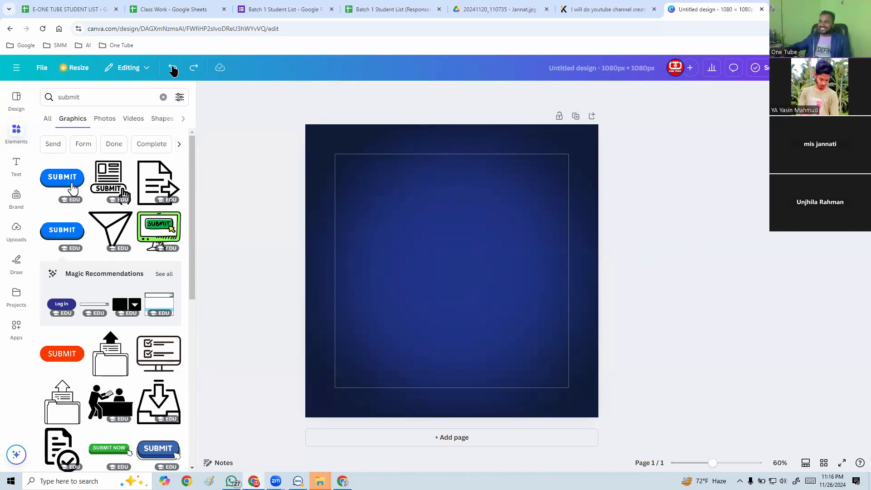
# Reload the design page to redisplay the portrait, and reposition it near the page centre with its lower edge at the page bottom.
pyautogui.click(416, 202)
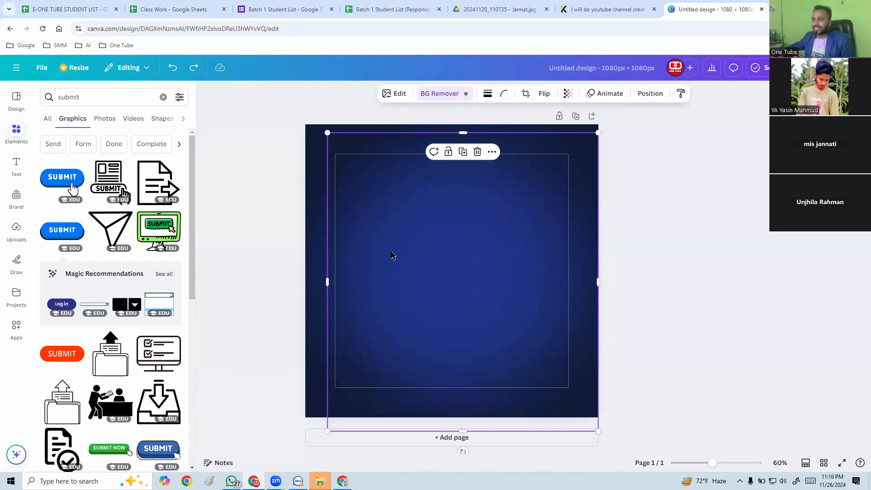
pyautogui.moveTo(396, 261); pyautogui.dragTo(513, 248)
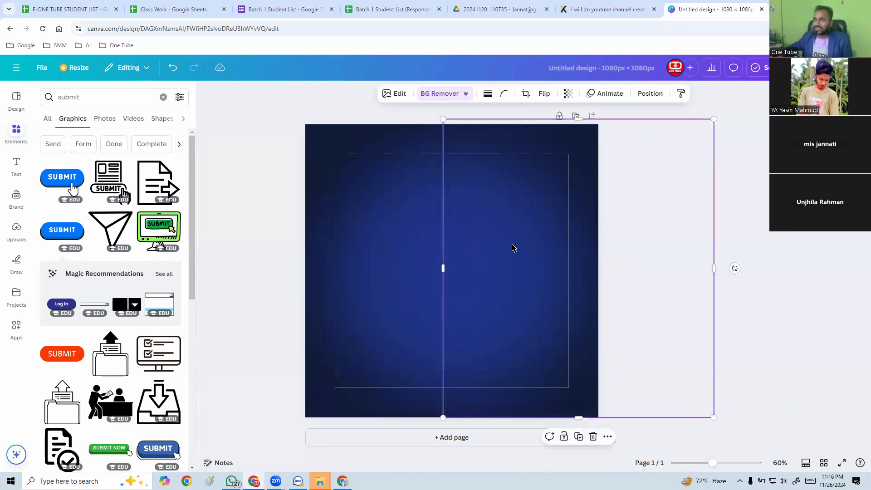
pyautogui.click(44, 30)
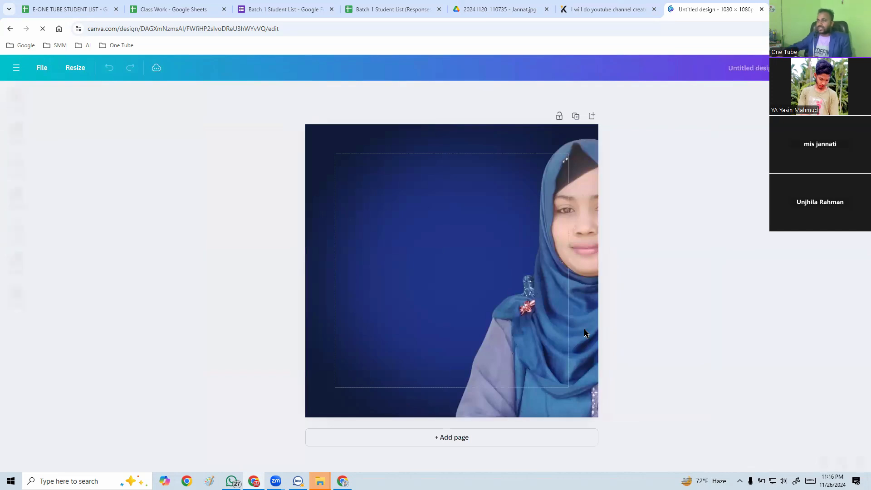
pyautogui.click(580, 343)
pyautogui.moveTo(581, 343); pyautogui.dragTo(467, 344)
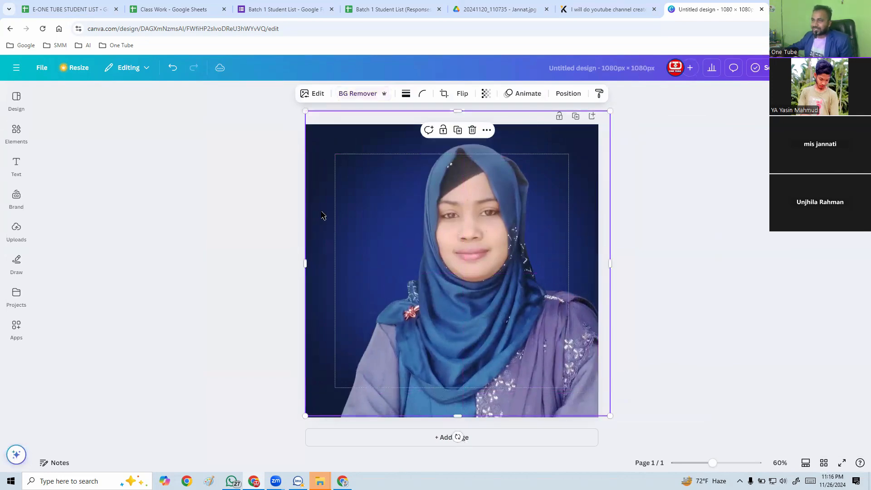
# Move the navy glow background image upward and enlarge it to meet the page's left edge.
pyautogui.moveTo(318, 197); pyautogui.dragTo(337, 157)
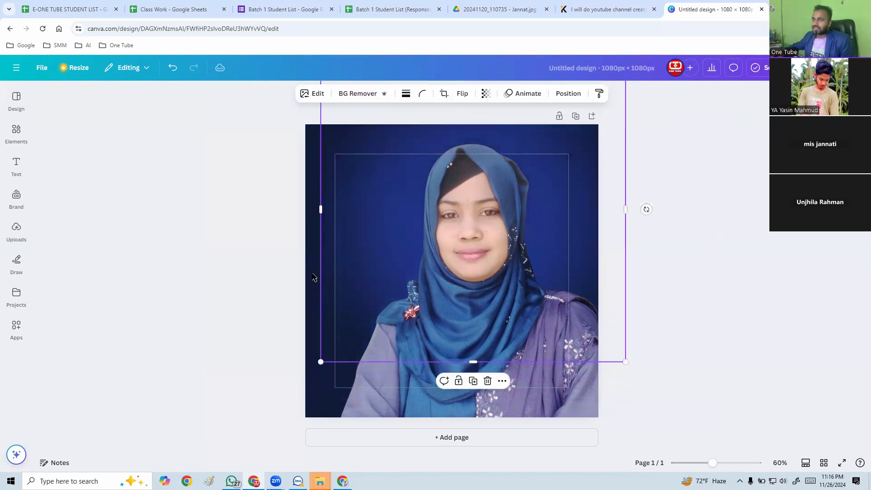
pyautogui.moveTo(320, 361); pyautogui.dragTo(301, 371)
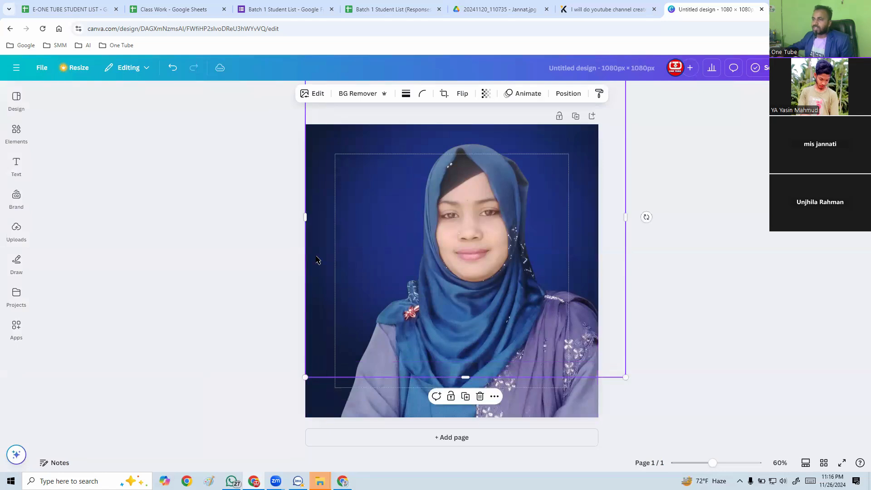
pyautogui.moveTo(317, 257); pyautogui.dragTo(317, 253)
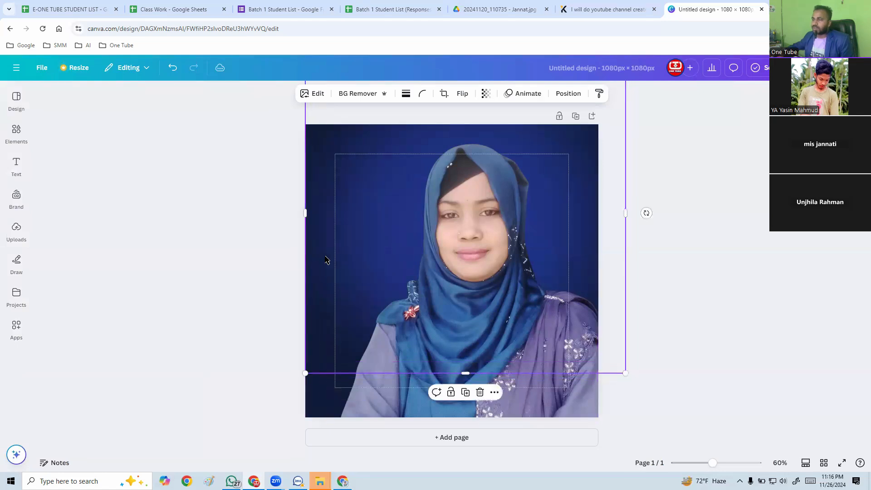
pyautogui.click(701, 313)
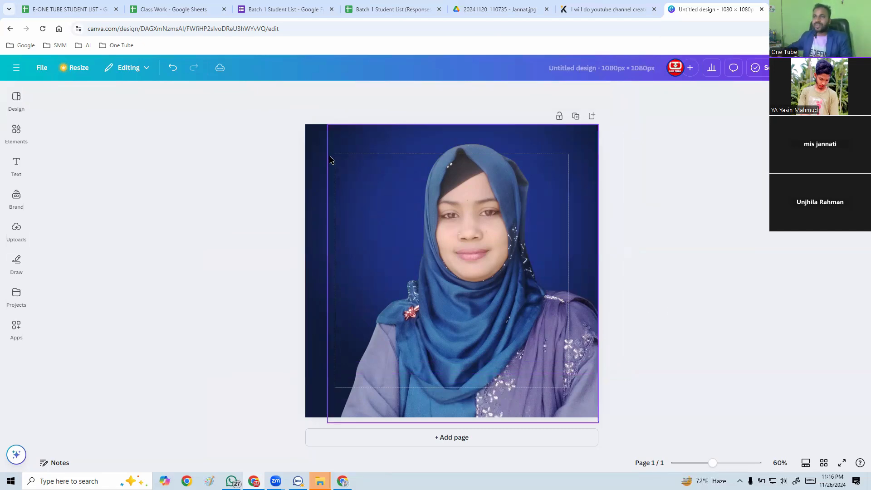
# Show the print bleed area on the design.
pyautogui.click(42, 68)
pyautogui.moveTo(104, 177)
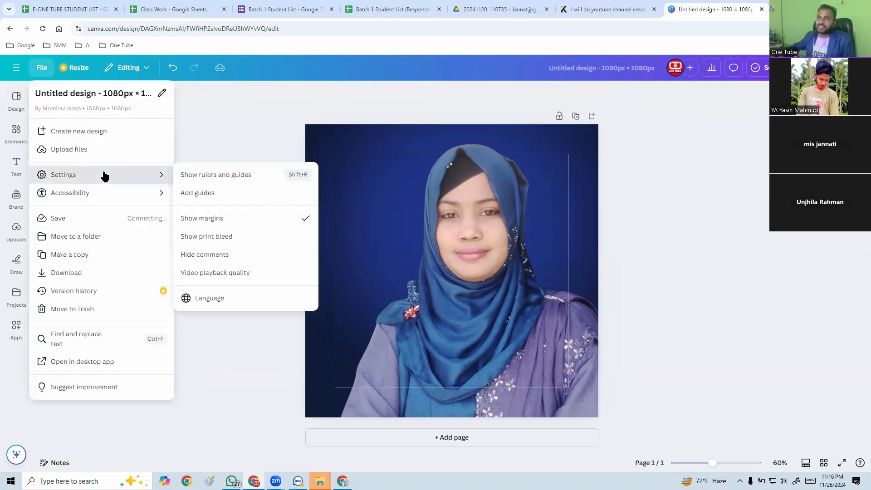
pyautogui.click(236, 239)
pyautogui.click(264, 219)
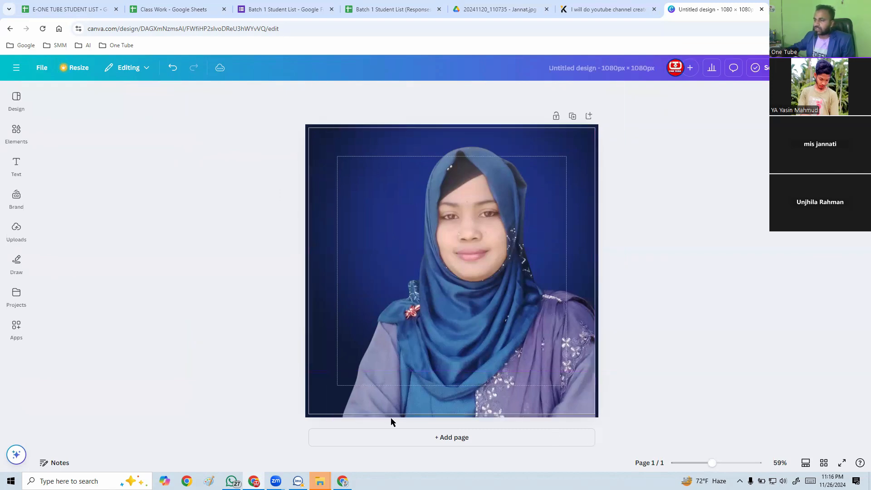
# Hide both the margins and the print bleed on the design.
pyautogui.click(41, 68)
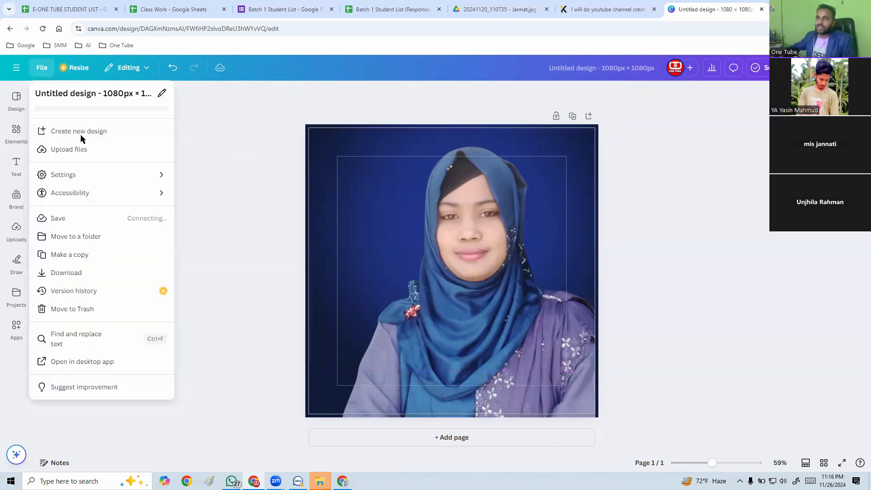
pyautogui.click(122, 175)
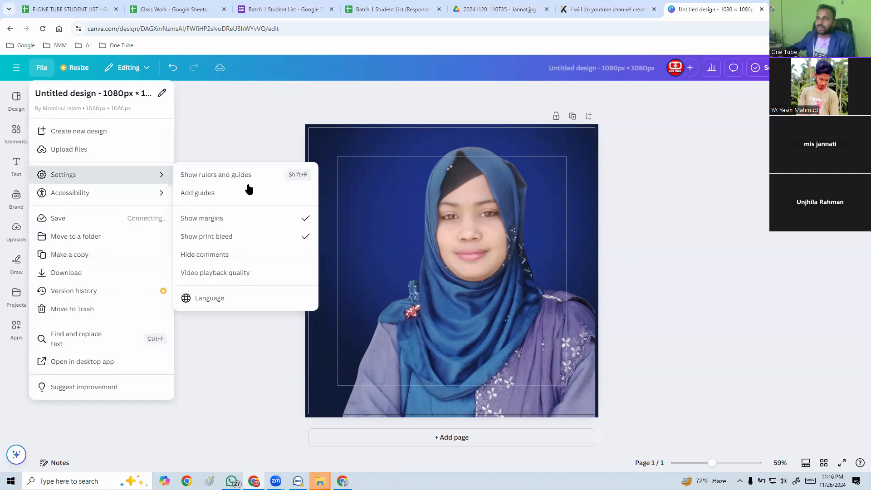
pyautogui.click(260, 219)
pyautogui.click(35, 69)
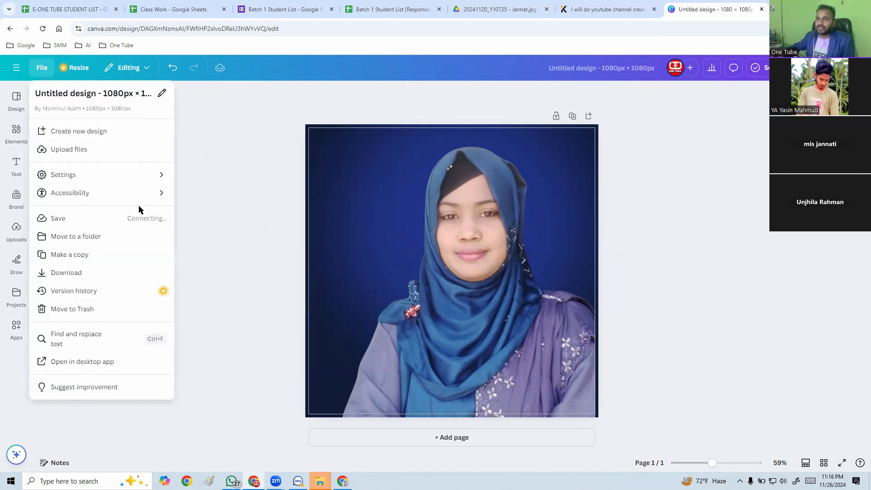
pyautogui.click(103, 175)
pyautogui.click(249, 236)
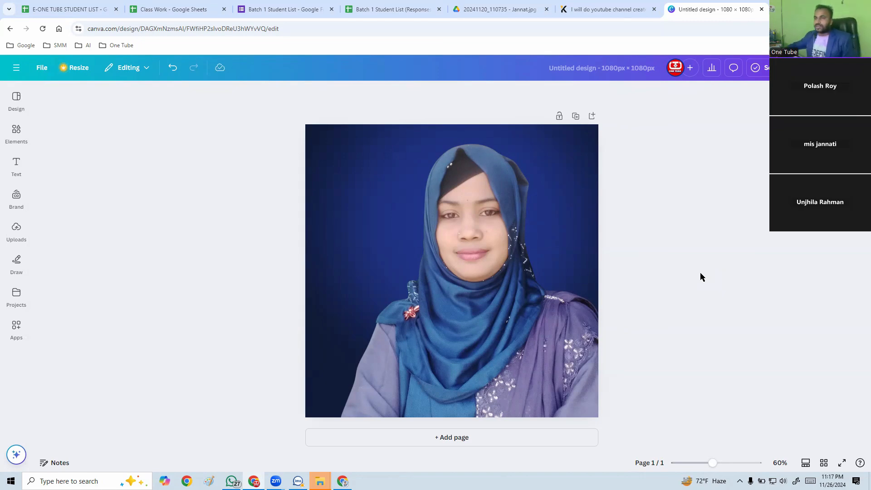
# Search the elements library for "dot pattern".
pyautogui.click(13, 132)
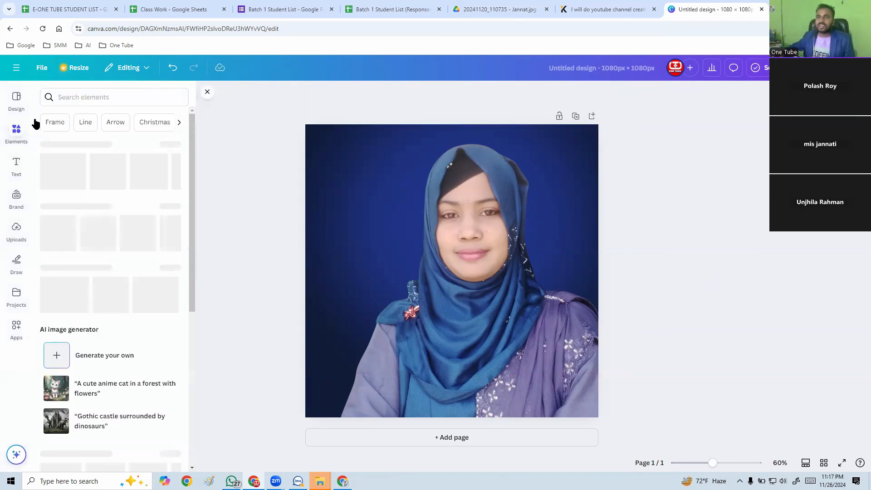
pyautogui.click(74, 97)
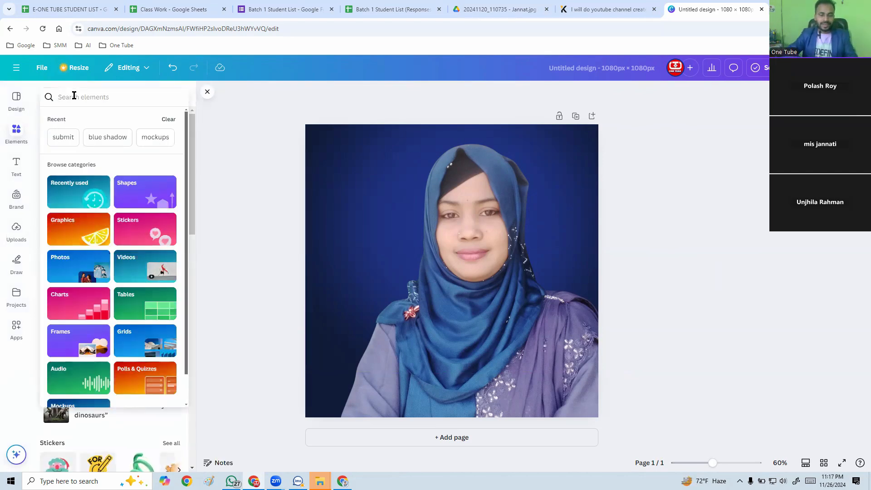
pyautogui.write('dot patt')
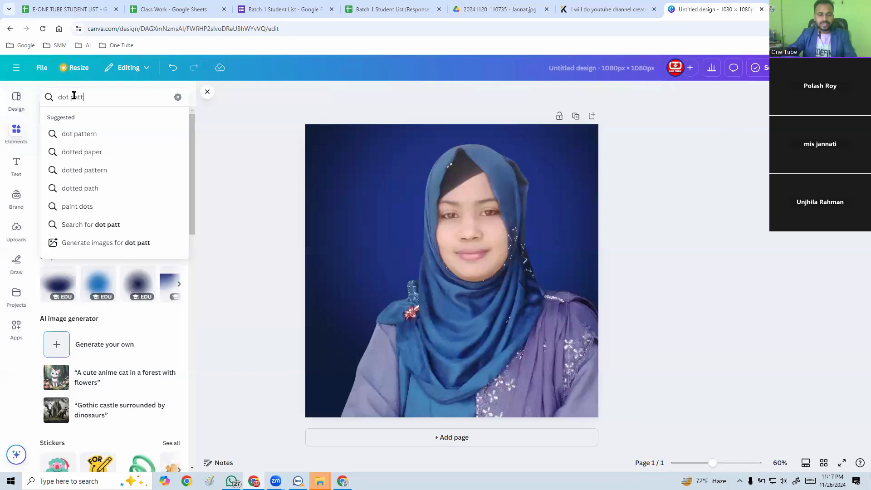
pyautogui.write('er')
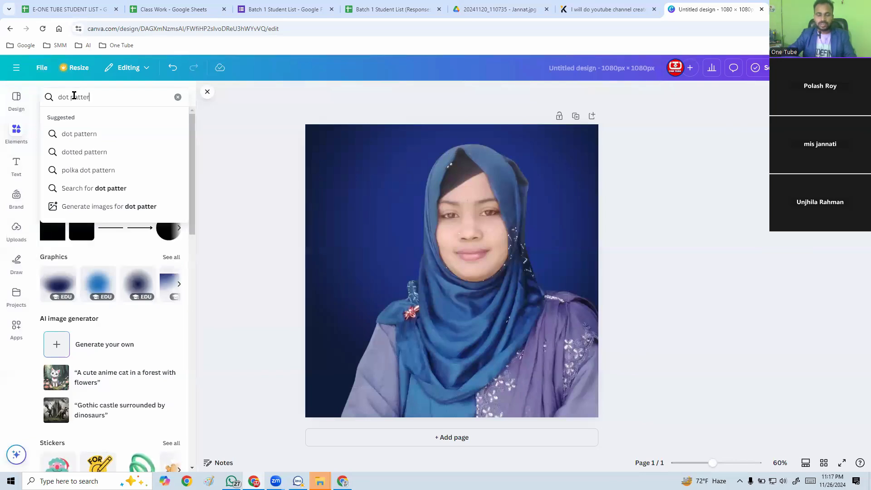
pyautogui.write('n')
pyautogui.press('Return')
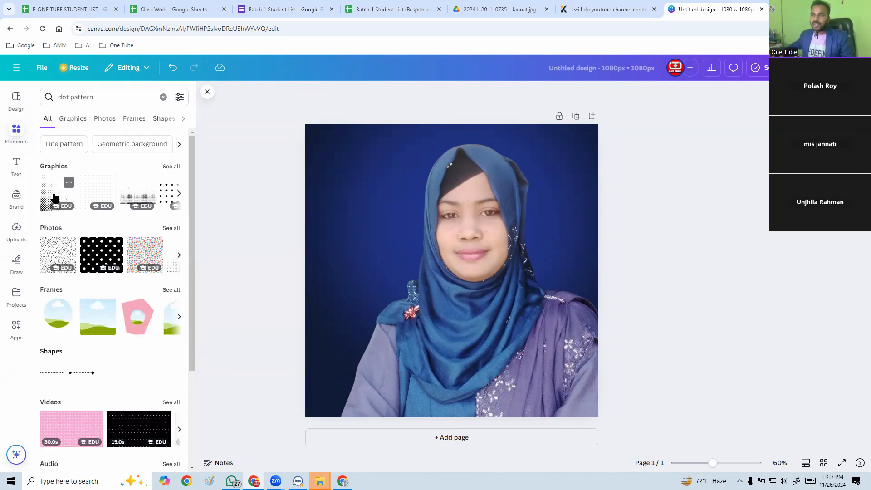
# Add the fading halftone dot graphic, rotate its dense corner to the upper left, fit it into the page's upper-left corner and shrink it slightly.
pyautogui.click(54, 198)
pyautogui.moveTo(413, 278); pyautogui.dragTo(350, 199)
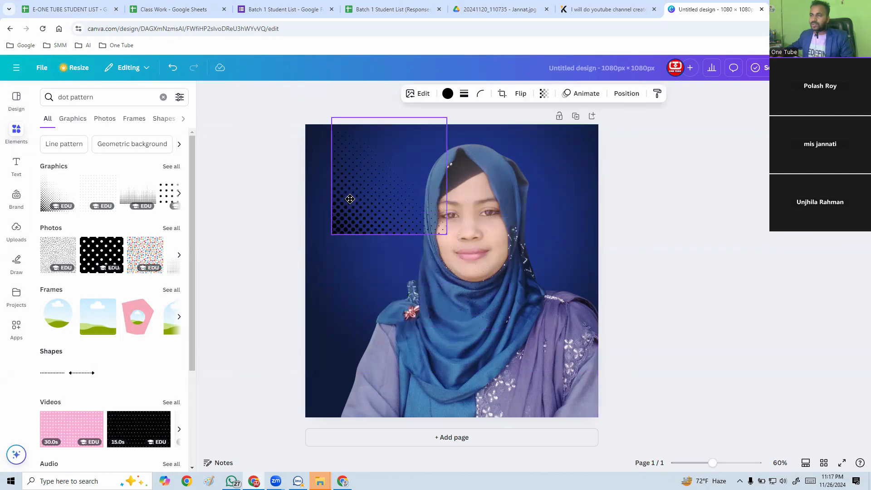
pyautogui.moveTo(468, 176); pyautogui.dragTo(411, 303)
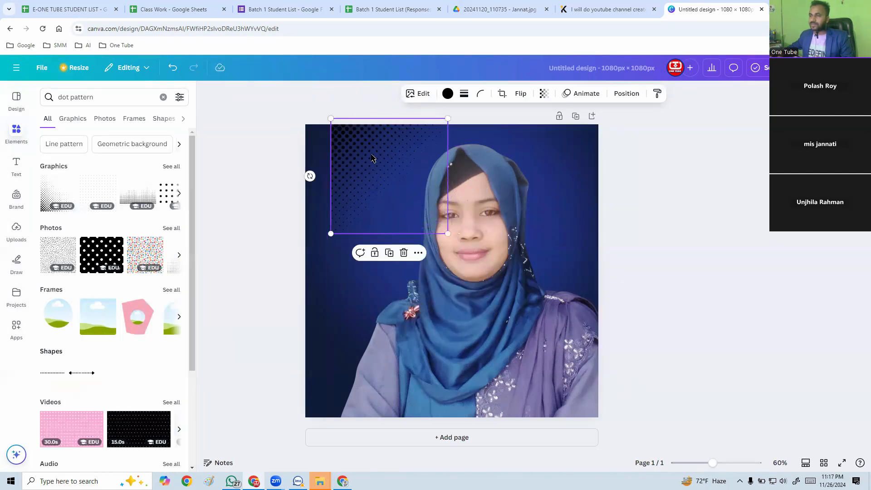
pyautogui.moveTo(372, 158); pyautogui.dragTo(342, 160)
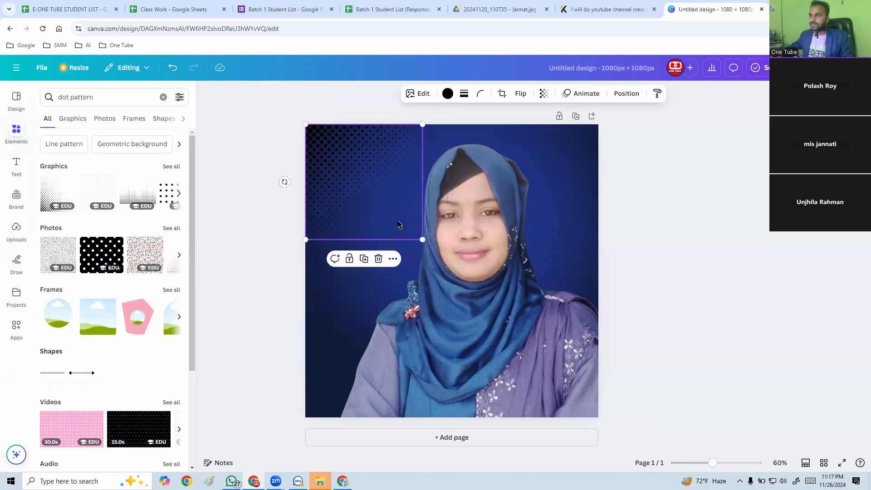
pyautogui.moveTo(423, 240); pyautogui.dragTo(413, 232)
# Recolor the halftone dots with #9797BD, sampled from the portrait's lavender sleeve.
pyautogui.click(447, 94)
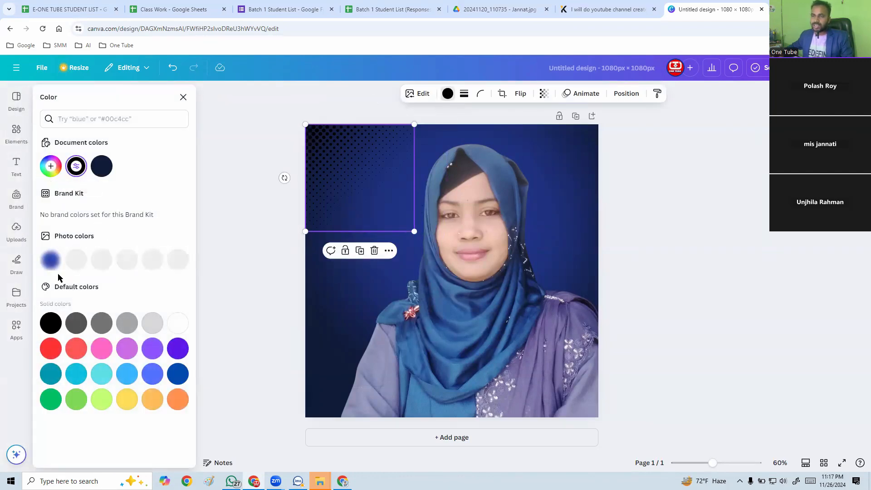
pyautogui.click(51, 165)
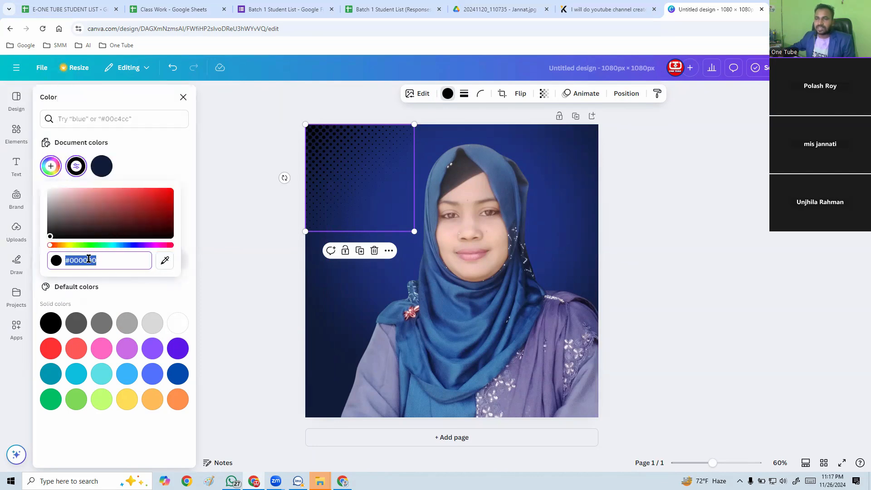
pyautogui.click(165, 261)
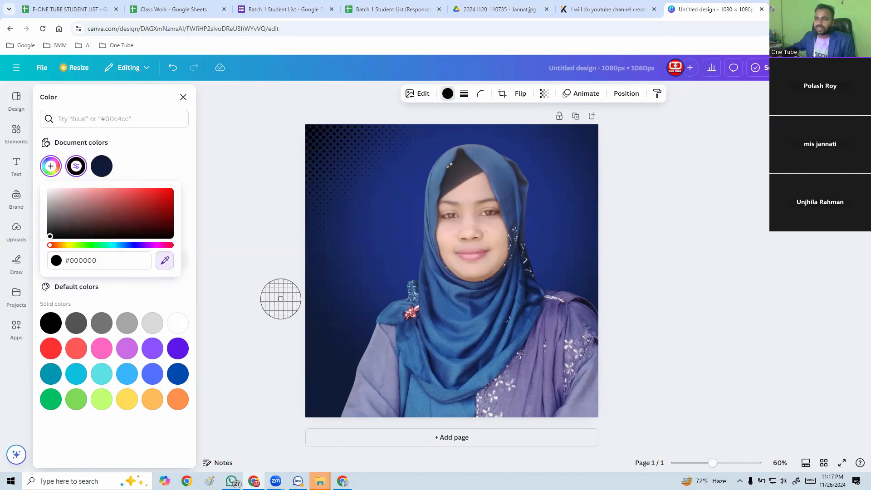
pyautogui.click(383, 370)
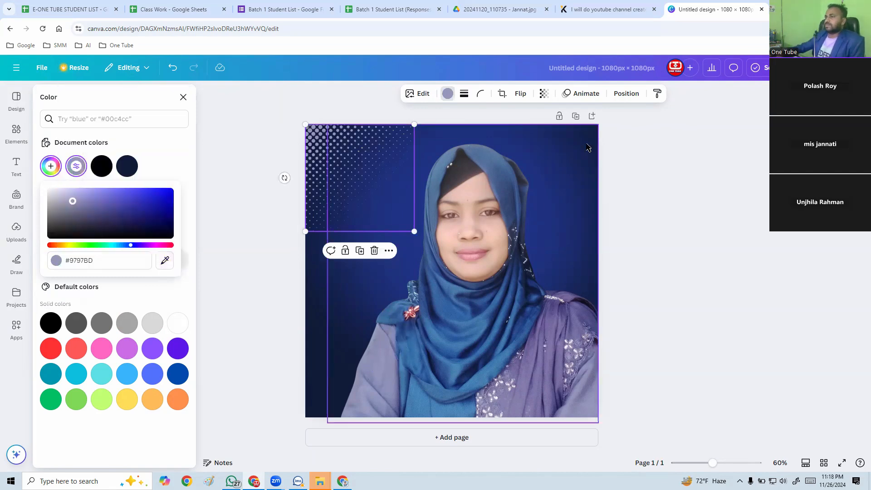
pyautogui.click(597, 155)
pyautogui.click(748, 222)
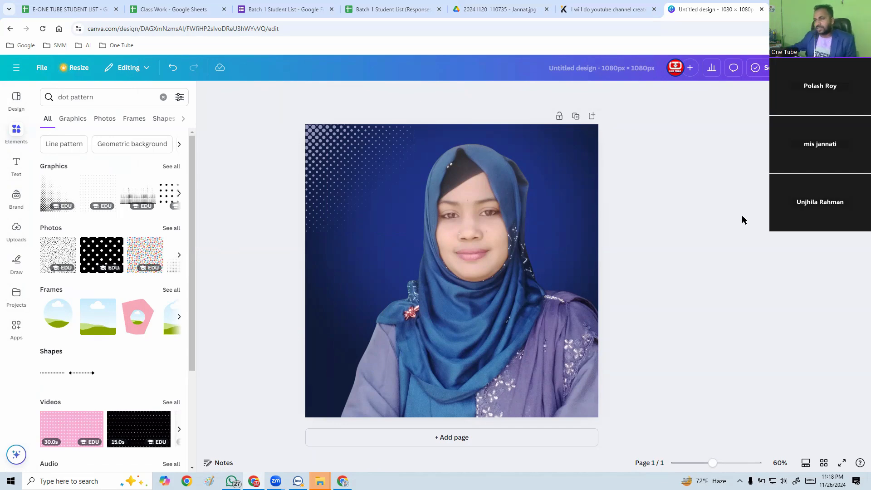
pyautogui.click(336, 177)
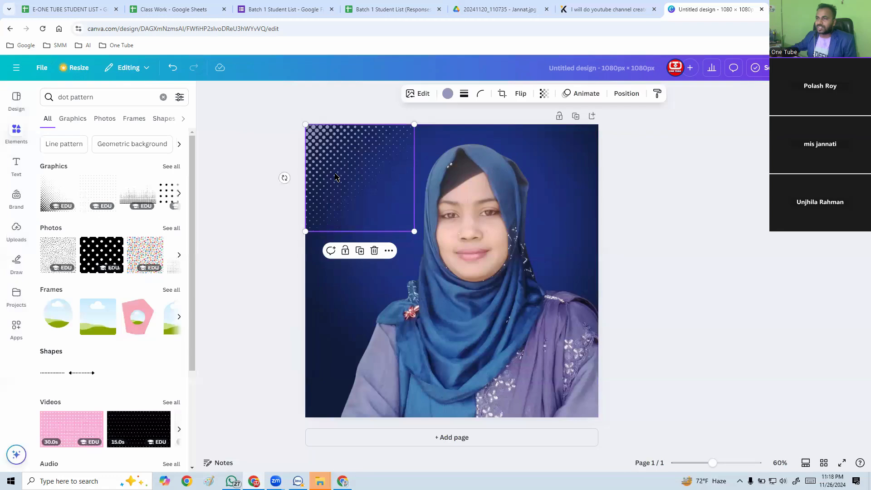
pyautogui.click(282, 294)
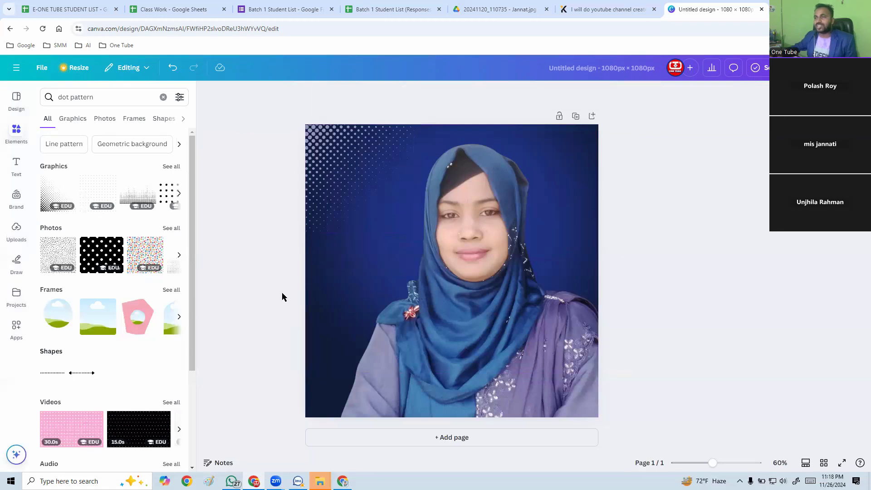
pyautogui.click(343, 177)
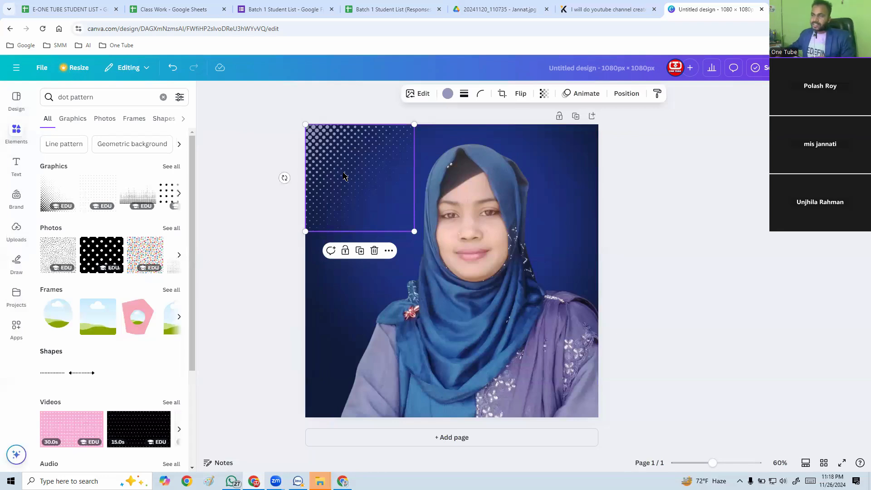
# Add the evenly spaced black dot grid graphic, shrink it and place it near the page's upper-right corner.
pyautogui.click(165, 193)
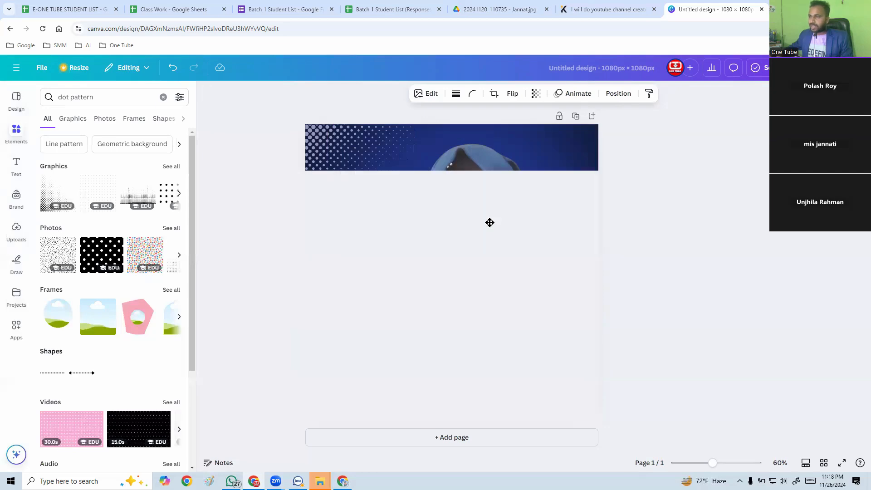
pyautogui.moveTo(489, 222); pyautogui.dragTo(519, 157)
pyautogui.moveTo(466, 130); pyautogui.dragTo(553, 145)
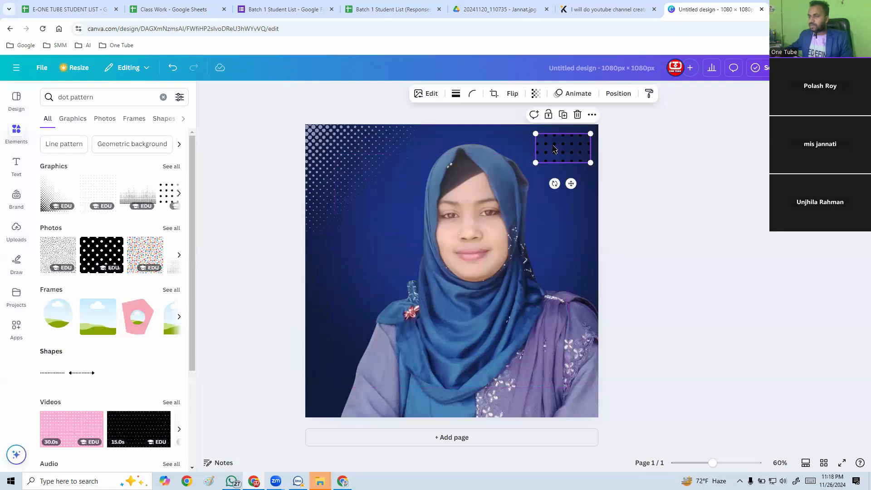
pyautogui.click(565, 209)
# Duplicate the small dot grid, align the copy directly below it and nudge it up to match the row spacing.
pyautogui.click(564, 154)
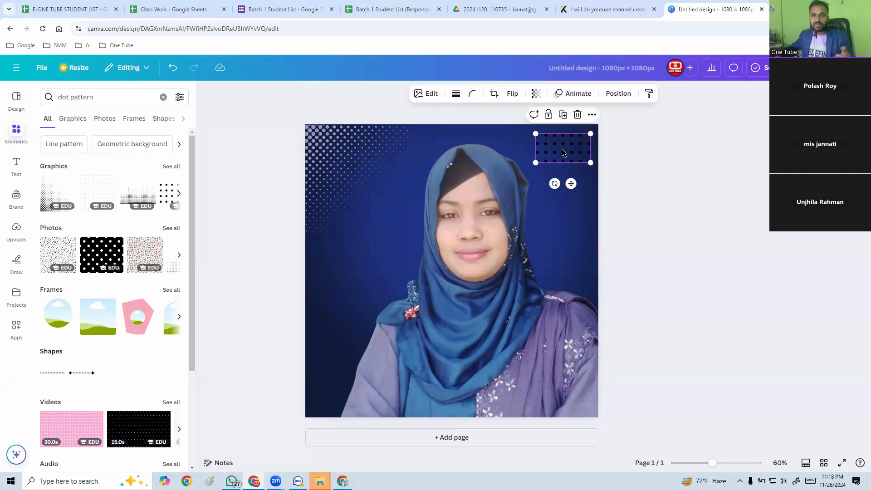
pyautogui.hotkey('ctrl', 'd')
pyautogui.moveTo(562, 152); pyautogui.dragTo(559, 184)
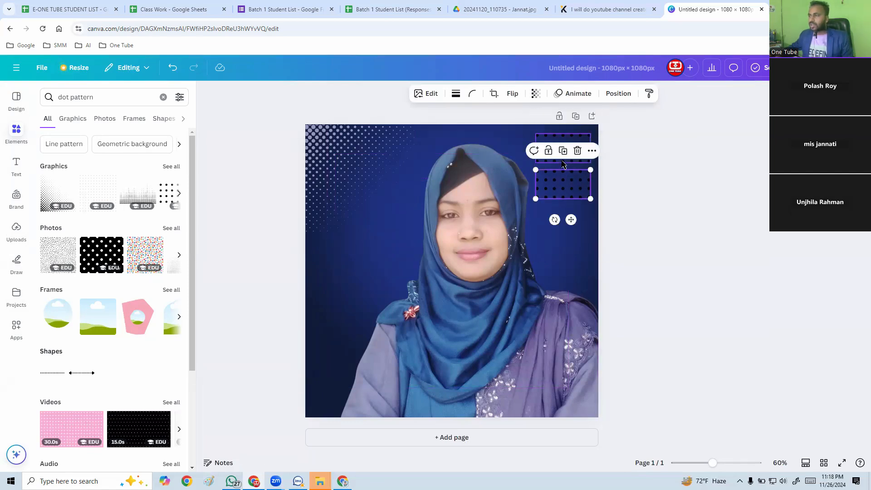
pyautogui.click(605, 159)
pyautogui.click(570, 149)
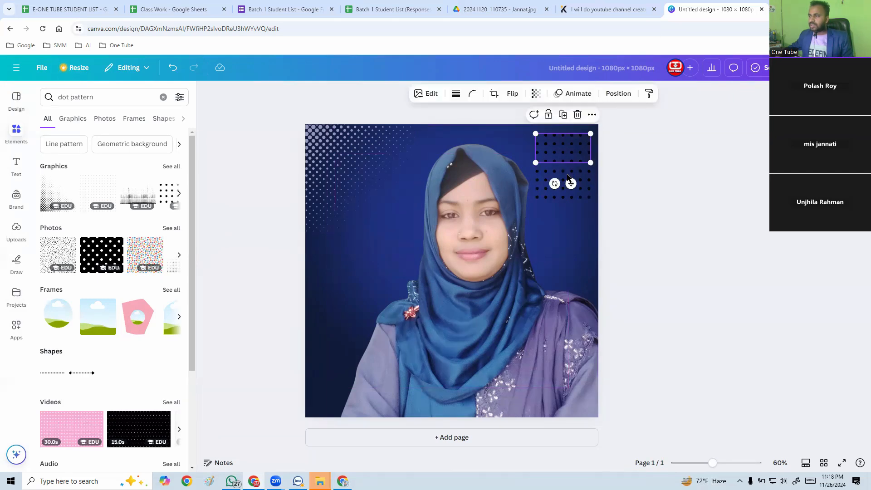
pyautogui.keyDown('shift'); pyautogui.click(581, 182); pyautogui.keyUp('shift')
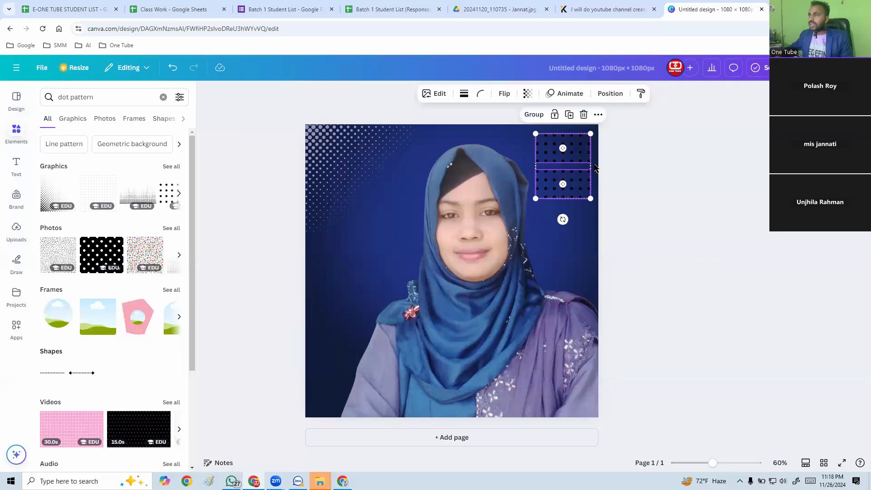
pyautogui.click(574, 183)
pyautogui.press('Up')
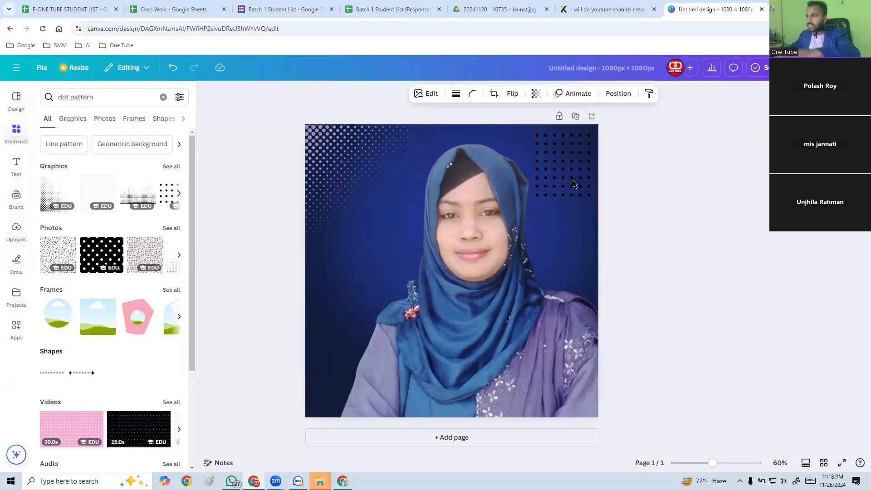
# Group the two stacked dot grids near the page's upper-right corner.
pyautogui.keyDown('shift'); pyautogui.click(571, 140); pyautogui.keyUp('shift')
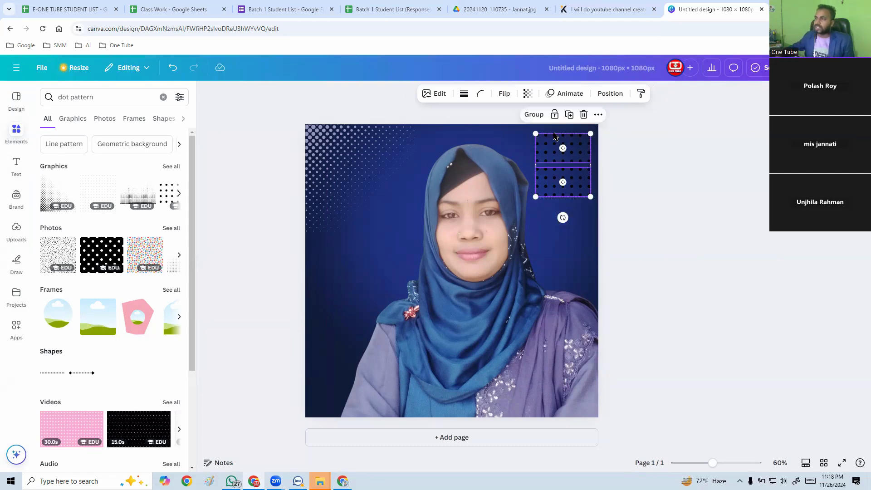
pyautogui.click(533, 115)
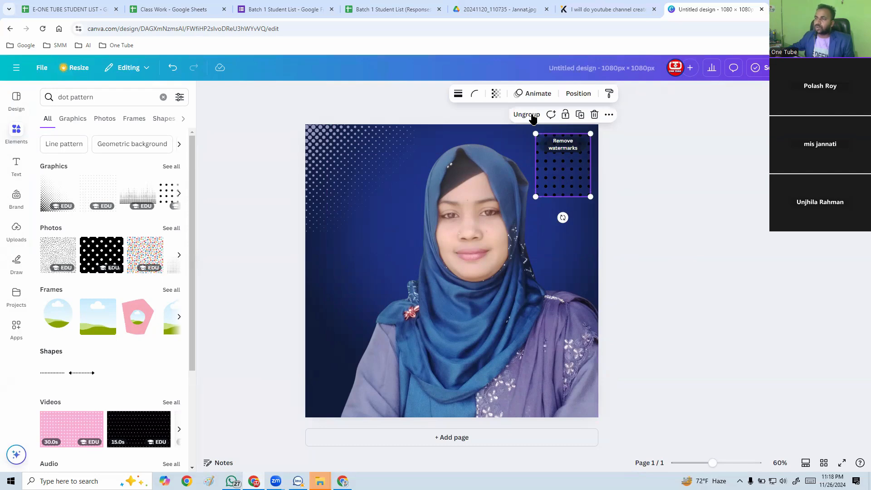
pyautogui.click(604, 163)
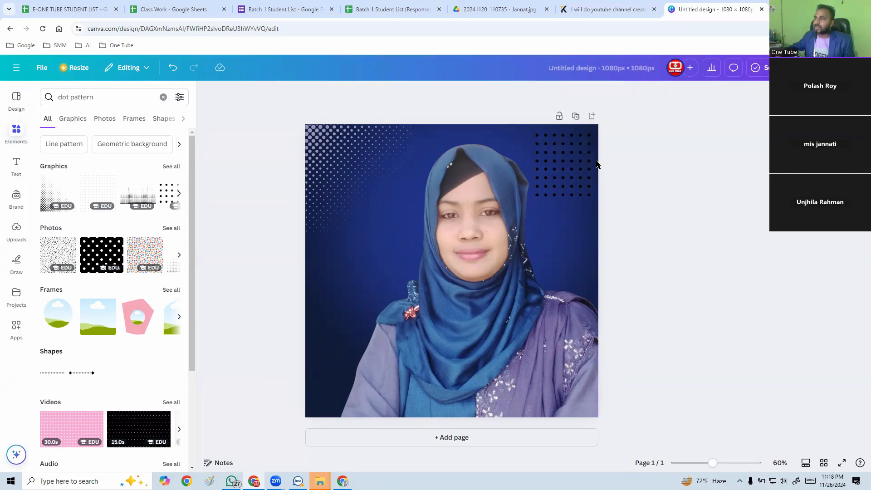
# Recolor both halves of the grouped dot grid with the document color #9797BD.
pyautogui.click(589, 164)
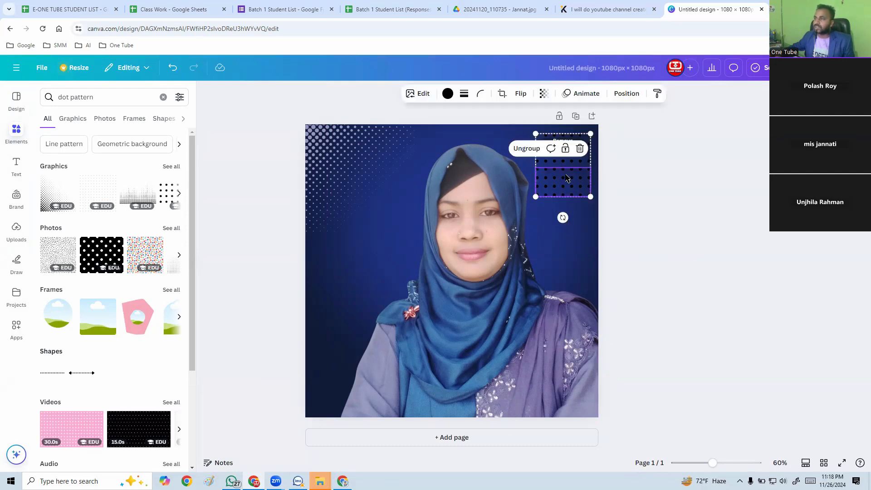
pyautogui.click(448, 94)
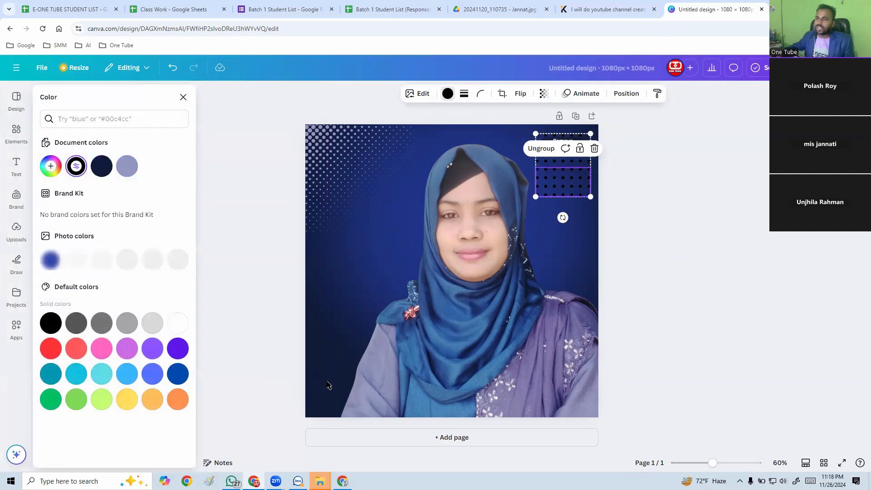
pyautogui.click(128, 167)
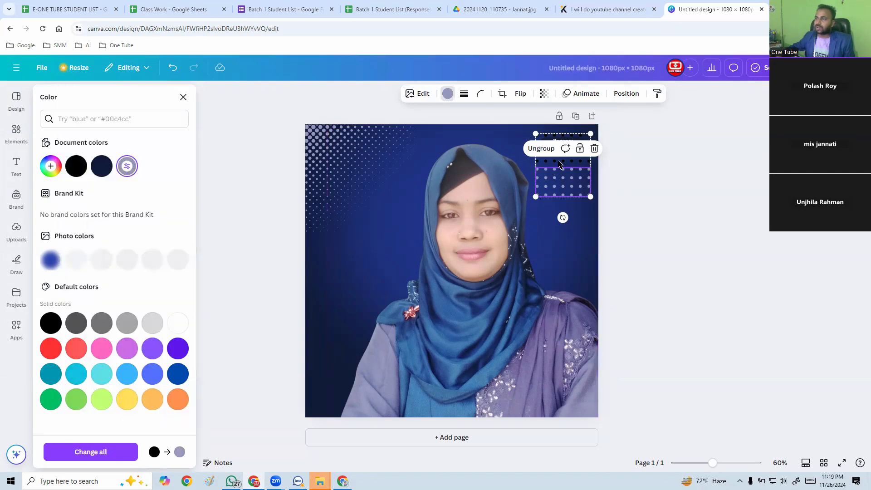
pyautogui.hotkey('ctrl', 'z')
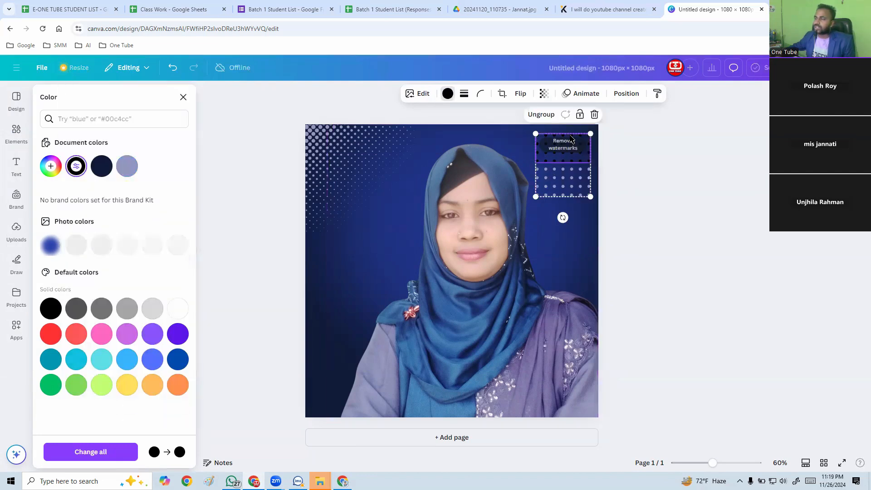
pyautogui.click(126, 168)
pyautogui.click(341, 262)
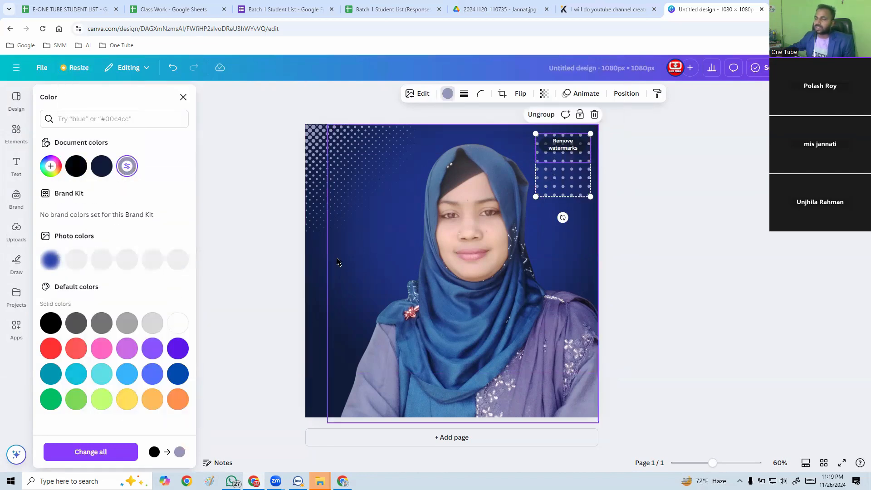
pyautogui.click(667, 255)
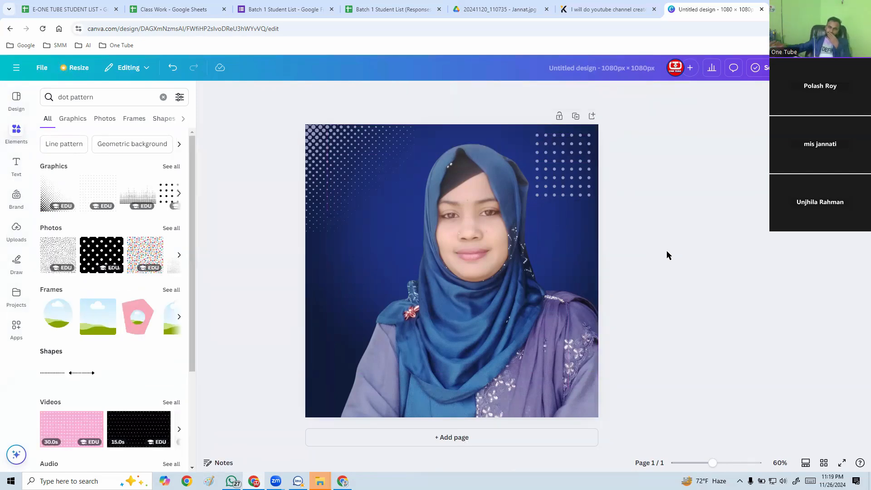
# Scale down the grouped dot grid, keeping its upper-right corner in place.
pyautogui.click(560, 175)
pyautogui.moveTo(536, 197); pyautogui.dragTo(559, 171)
pyautogui.click(617, 181)
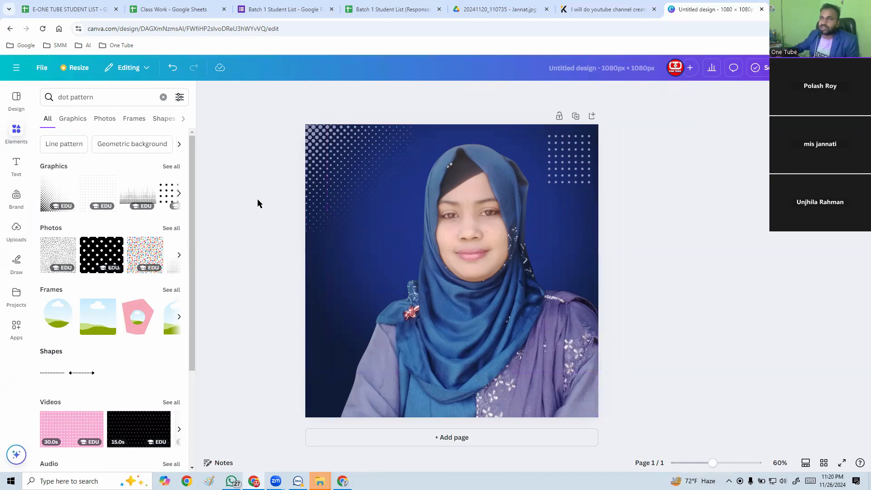
# Rename the design with the student's name followed by "Profile Picture".
pyautogui.click(573, 68)
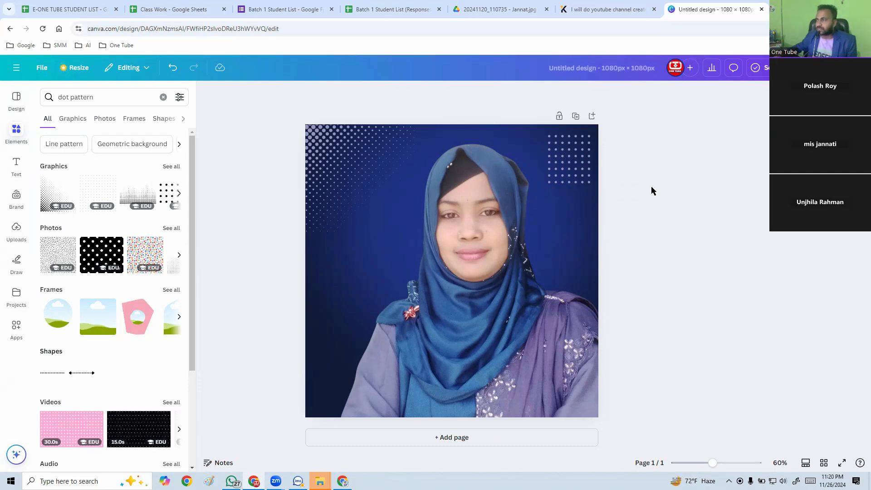
pyautogui.click(602, 69)
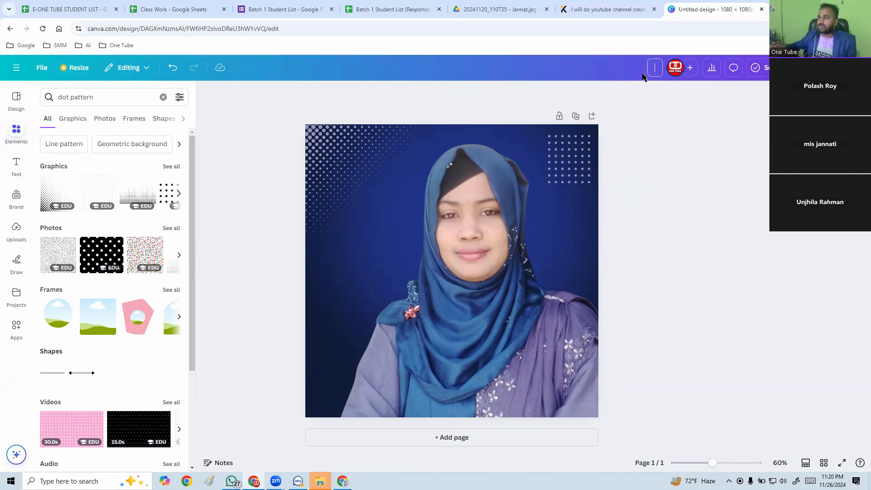
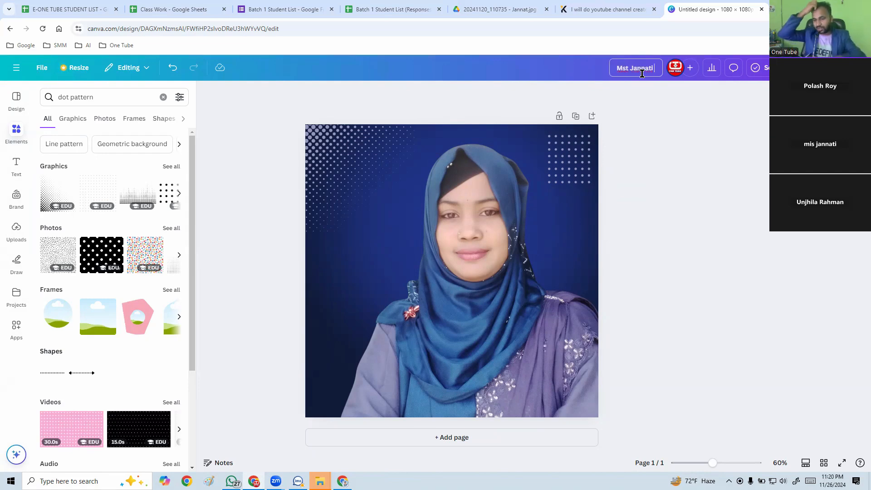
pyautogui.press('Return')
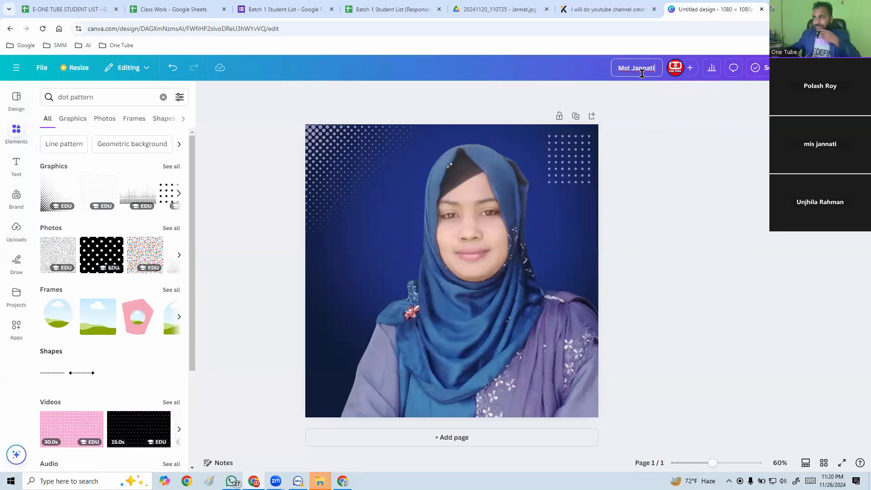
pyautogui.write('PO')
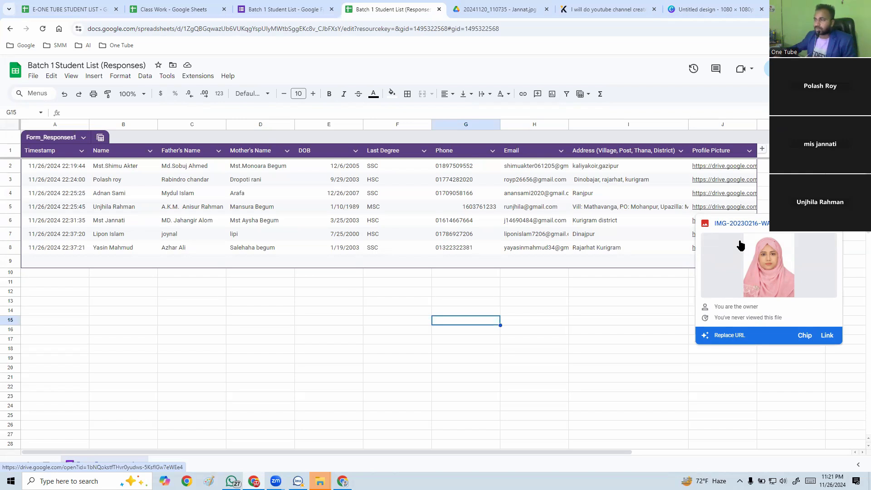
pyautogui.click(653, 276)
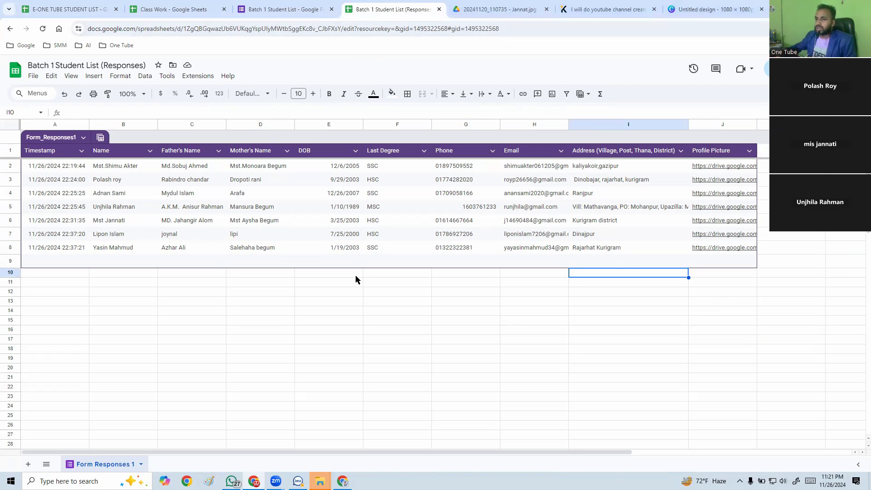
pyautogui.click(819, 7)
pyautogui.click(342, 481)
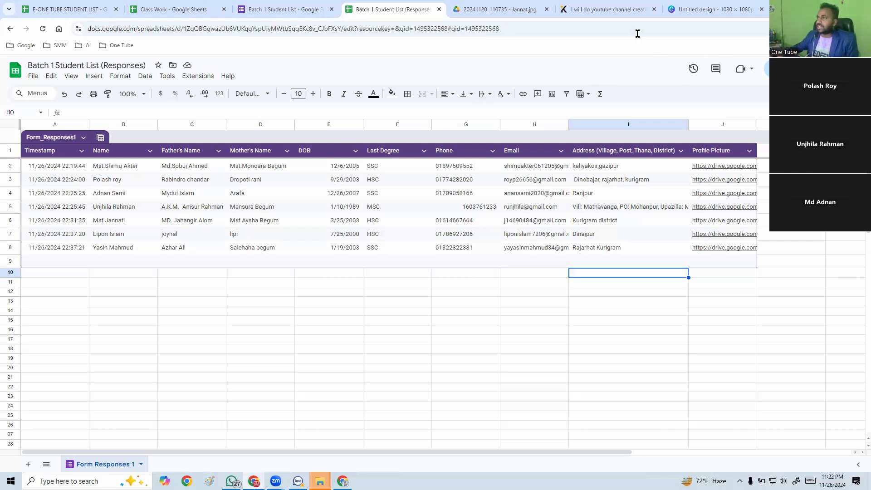
# Switch back to the Canva design and set up a PNG download at 1,080 × 1,080 px with a file size limit of 100.
pyautogui.click(708, 9)
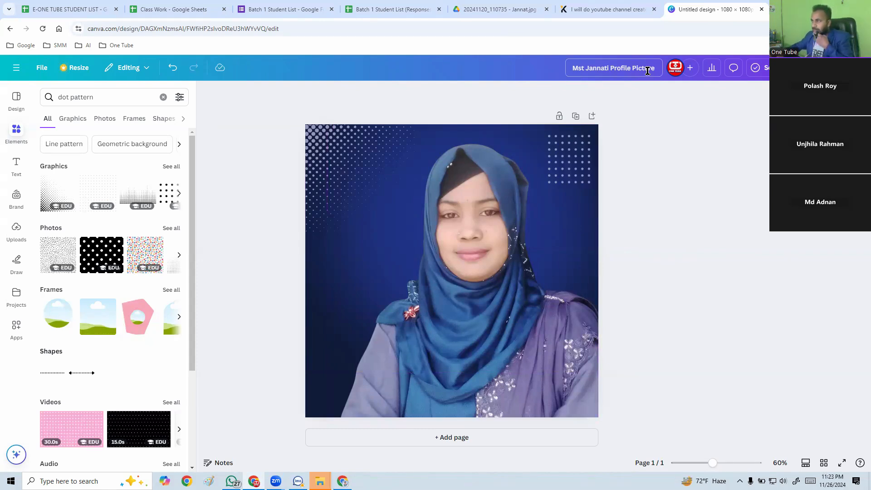
pyautogui.click(844, 67)
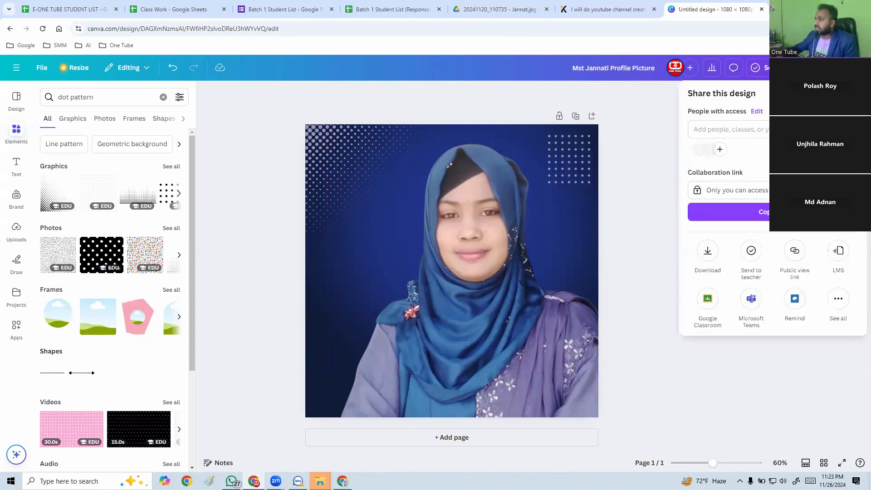
pyautogui.click(708, 254)
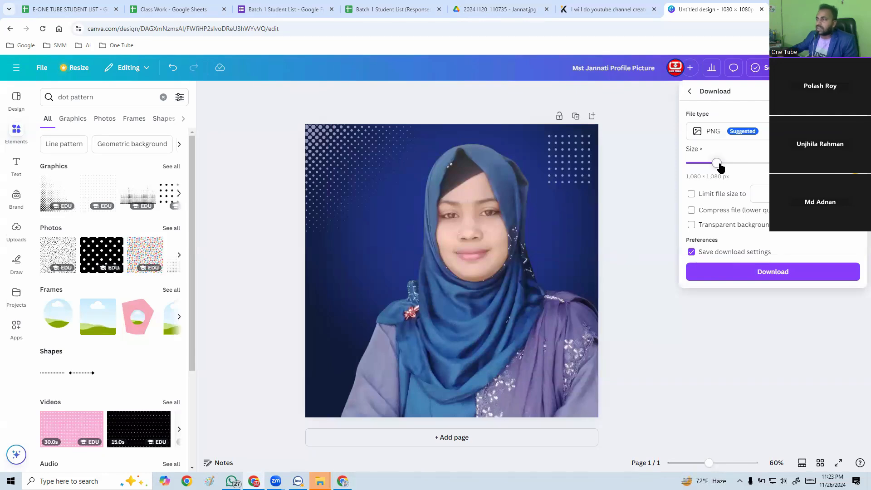
pyautogui.moveTo(717, 163)
pyautogui.mouseDown()
pyautogui.moveTo(799, 163)
pyautogui.moveTo(717, 164)
pyautogui.mouseUp()
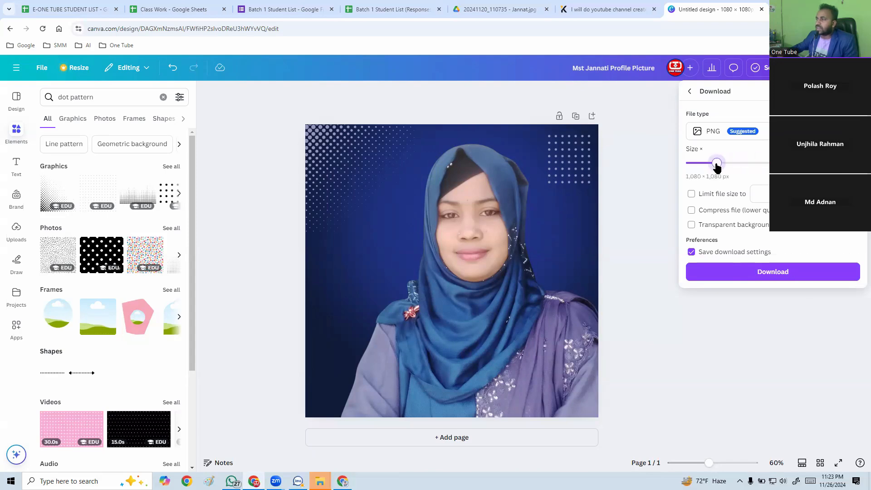
pyautogui.click(691, 194)
pyautogui.click(759, 198)
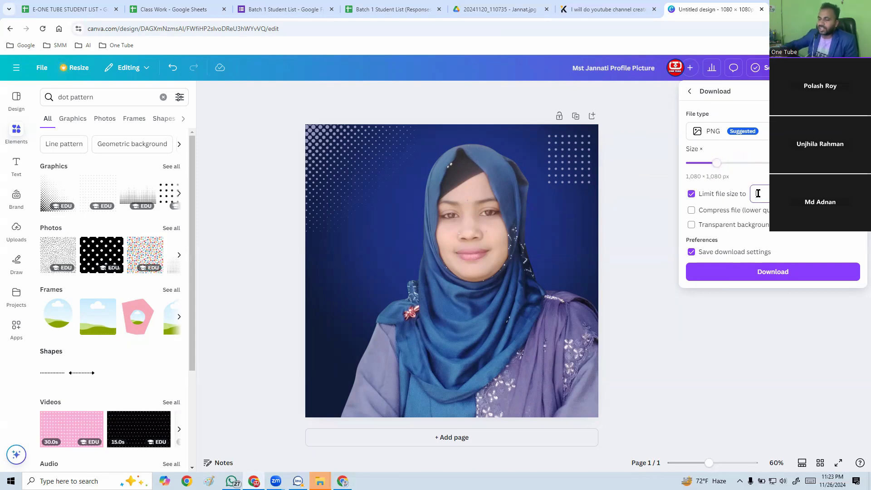
pyautogui.write('100')
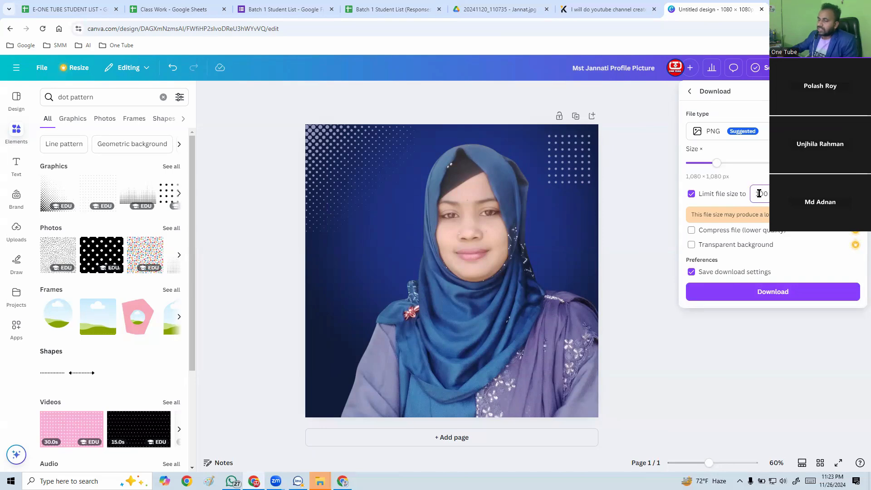
# Set the download's file size limit to 900 and download the PNG.
pyautogui.press('BackSpace')
pyautogui.press('BackSpace')
pyautogui.press('BackSpace')
pyautogui.write('9')
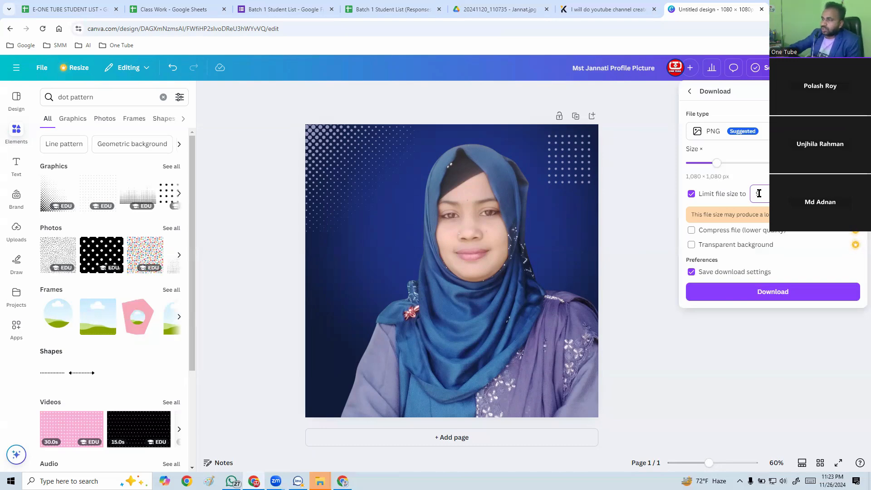
pyautogui.write('00')
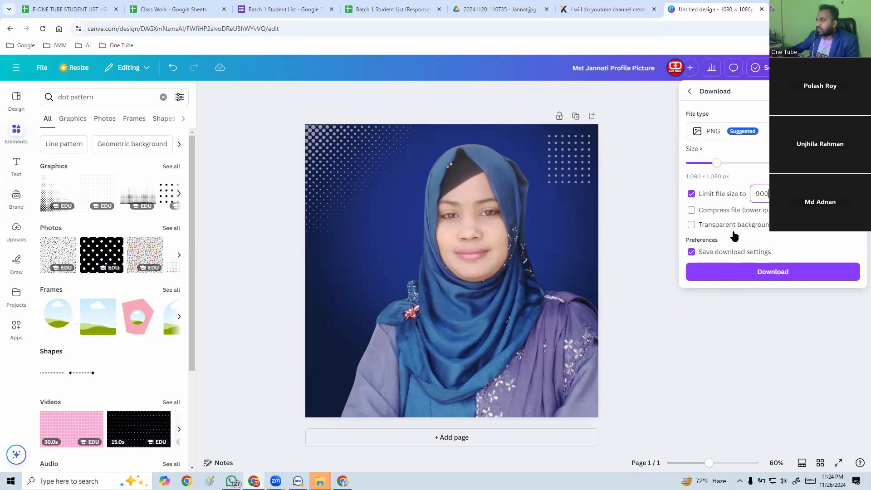
pyautogui.click(773, 273)
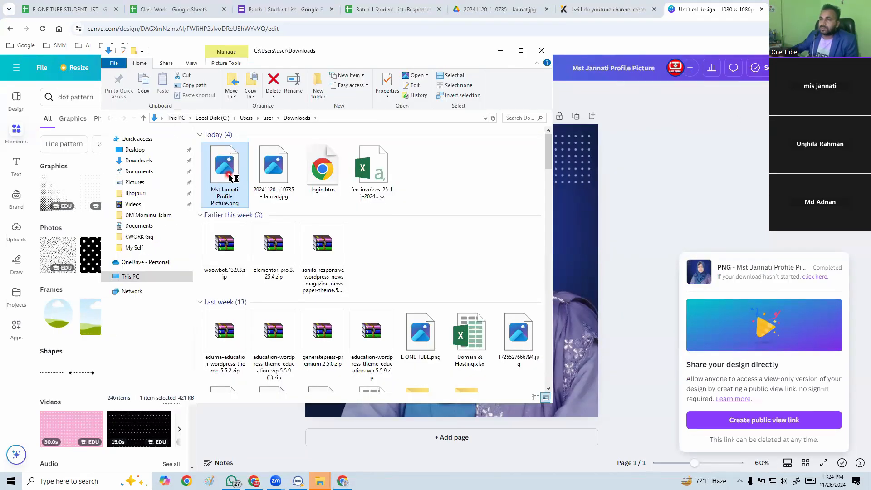
# Open the downloaded profile picture in the image viewer, inspect it up close, and return to the design.
pyautogui.doubleClick(229, 175)
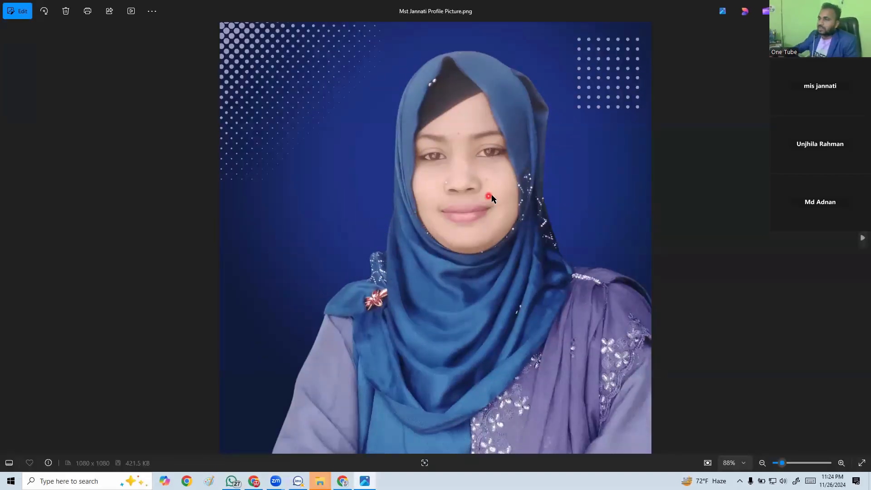
pyautogui.scroll(4, 521, 191)
pyautogui.scroll(-3, 522, 183)
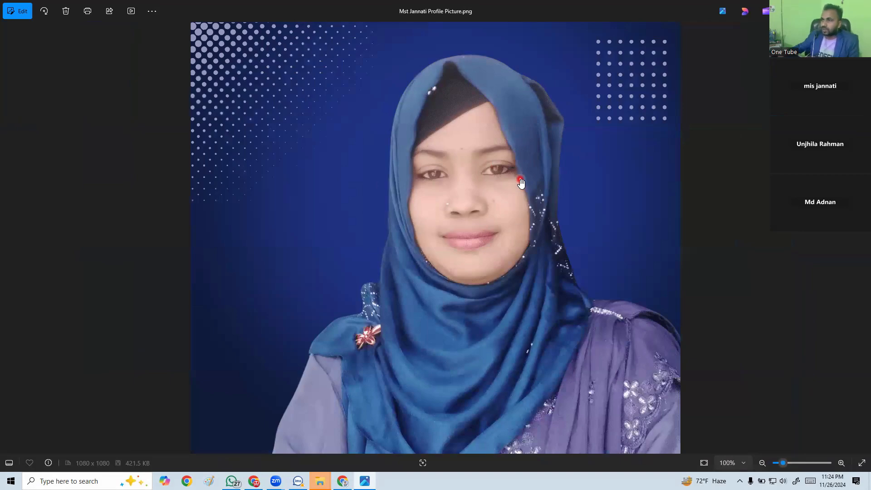
pyautogui.scroll(-1, 522, 183)
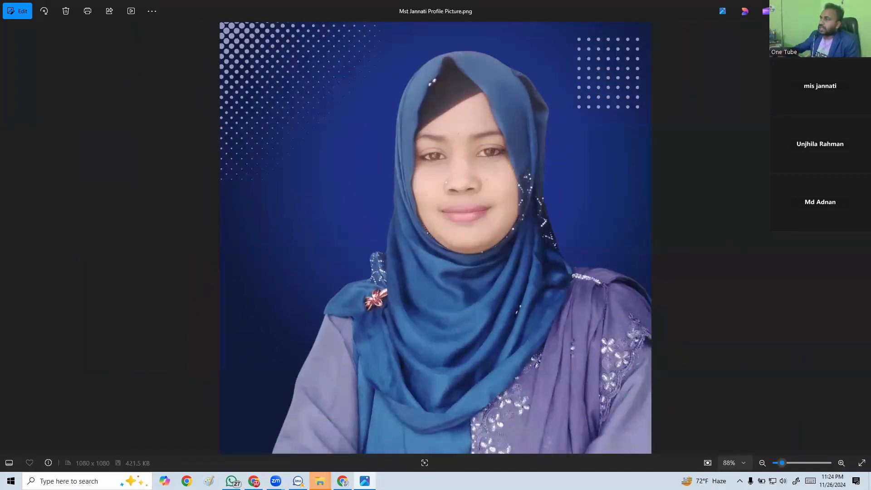
pyautogui.click(861, 10)
pyautogui.click(722, 154)
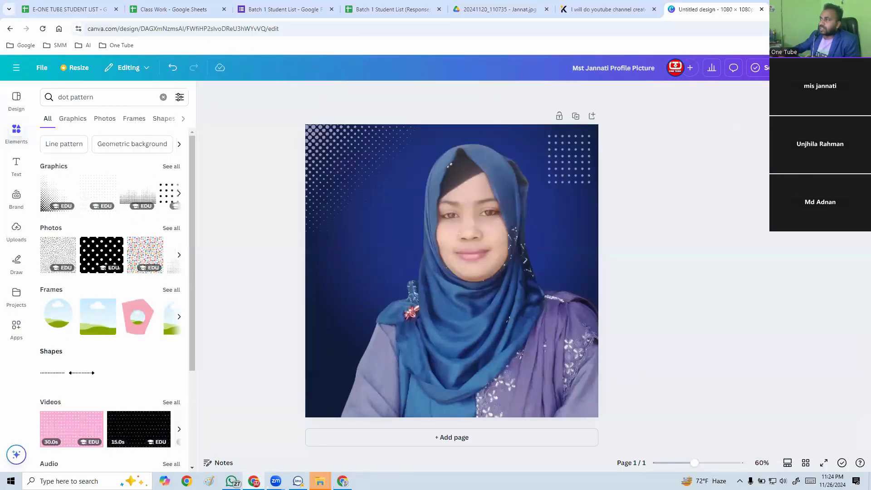
# Download the design again as a 2,970 × 2,970 px PNG with the file size limit removed.
pyautogui.click(843, 67)
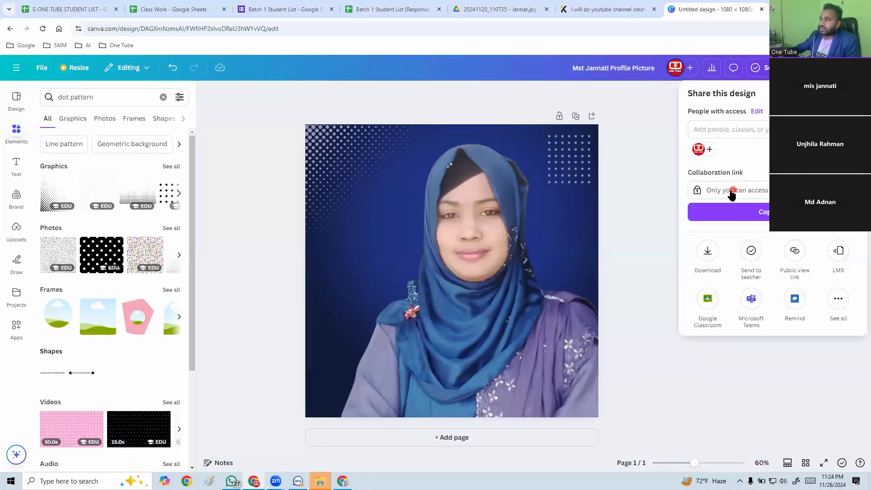
pyautogui.click(708, 253)
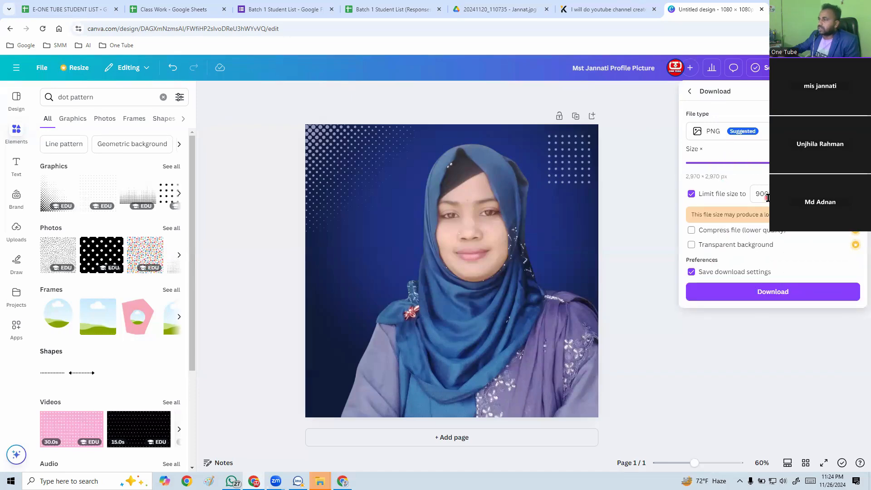
pyautogui.moveTo(768, 197); pyautogui.dragTo(746, 196)
pyautogui.press('BackSpace')
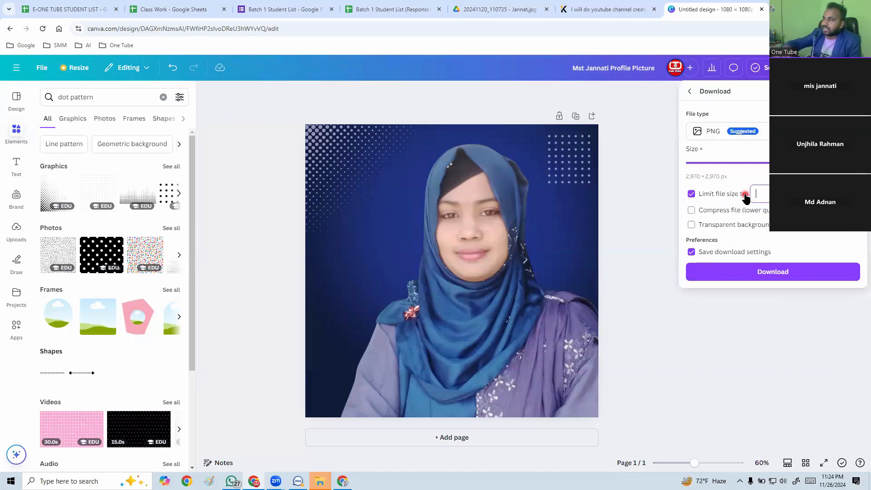
pyautogui.click(691, 195)
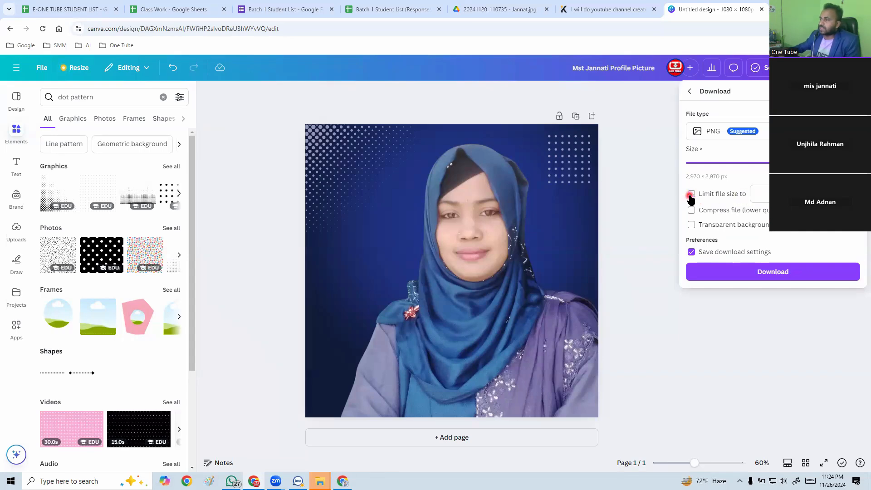
pyautogui.click(780, 274)
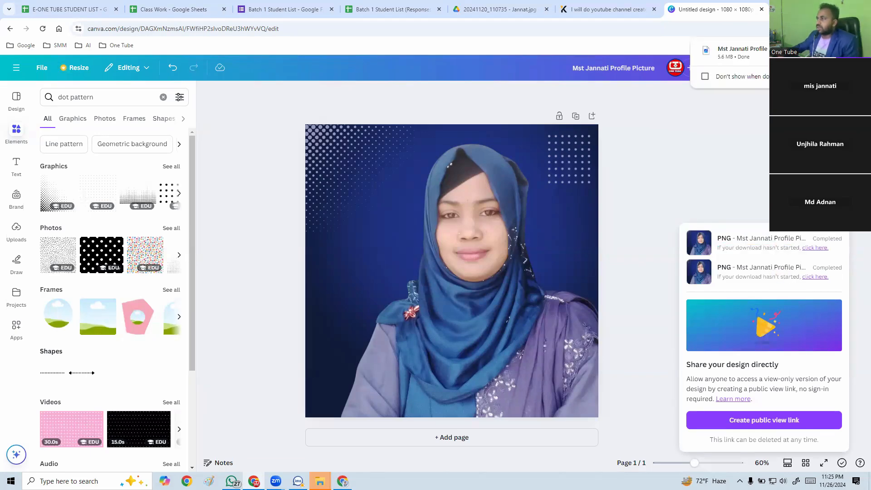
# Open the larger PNG, compare it with the first download, inspect the face detail, and close the viewer and Downloads folder.
pyautogui.click(825, 52)
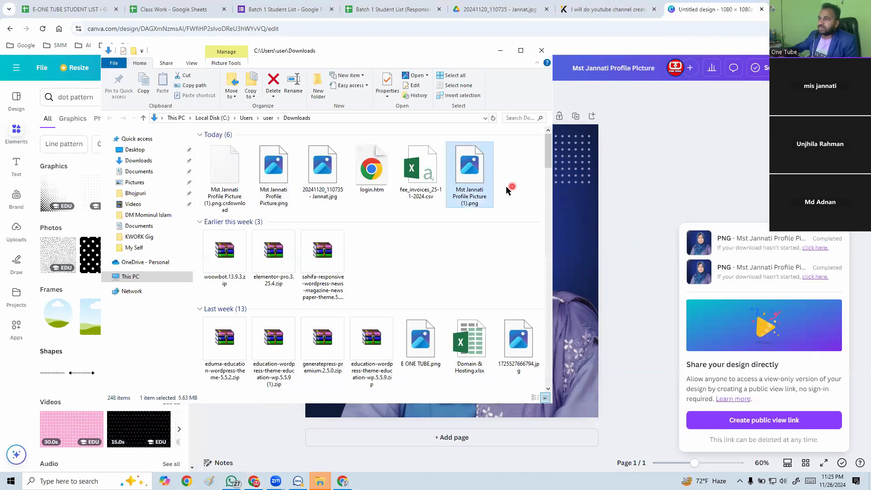
pyautogui.doubleClick(468, 185)
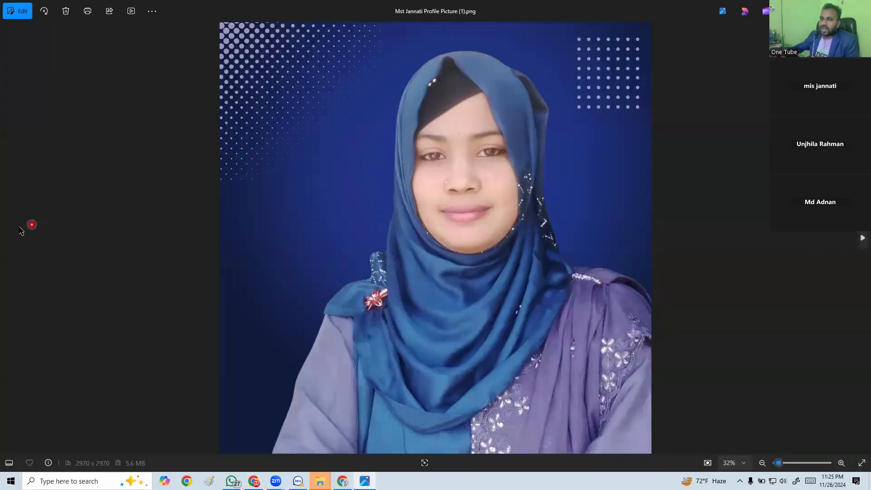
pyautogui.click(861, 237)
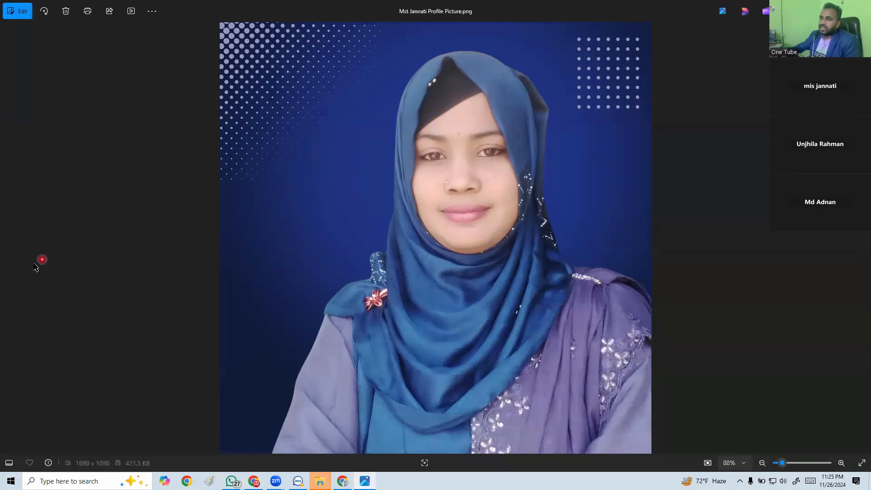
pyautogui.click(9, 243)
pyautogui.scroll(3, 553, 256)
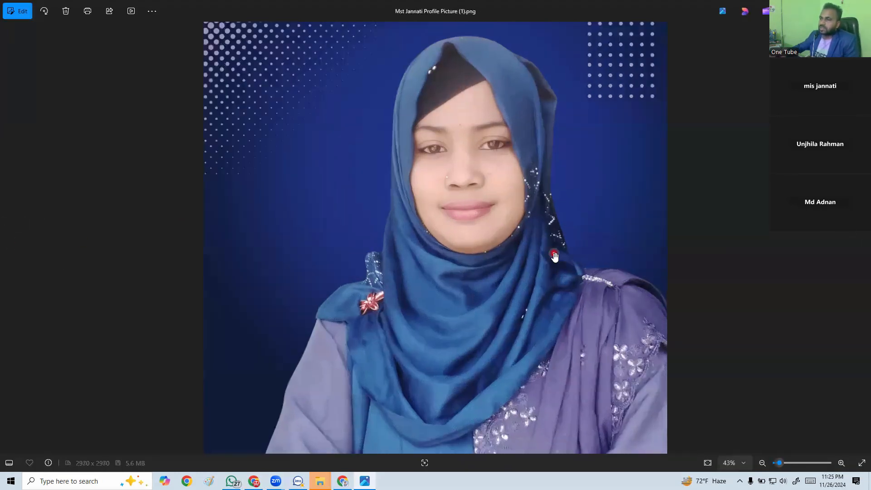
pyautogui.scroll(5, 534, 201)
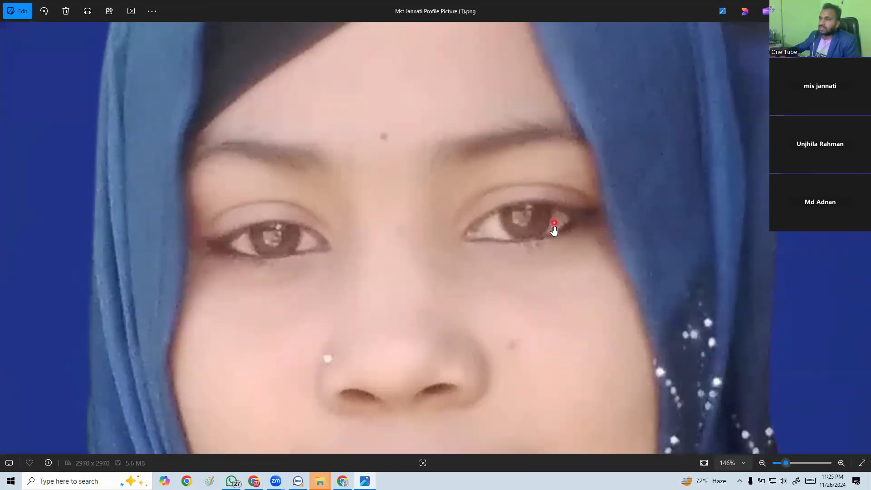
pyautogui.scroll(-5, 552, 229)
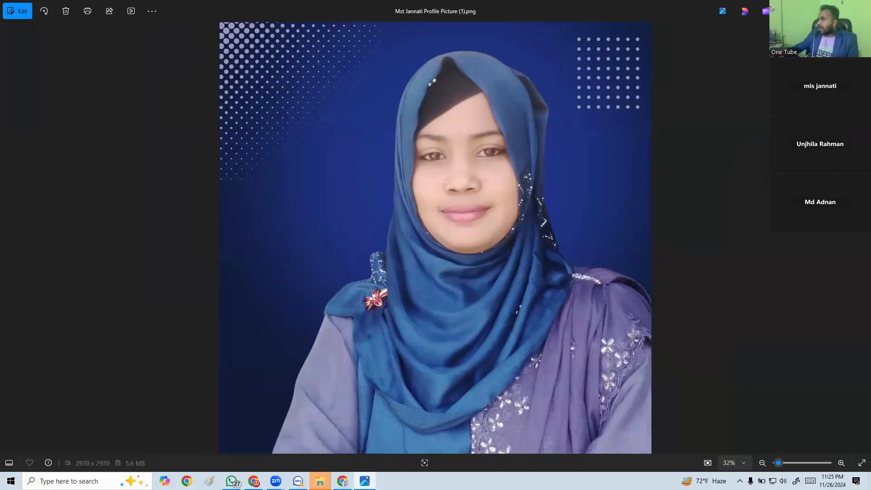
pyautogui.click(861, 8)
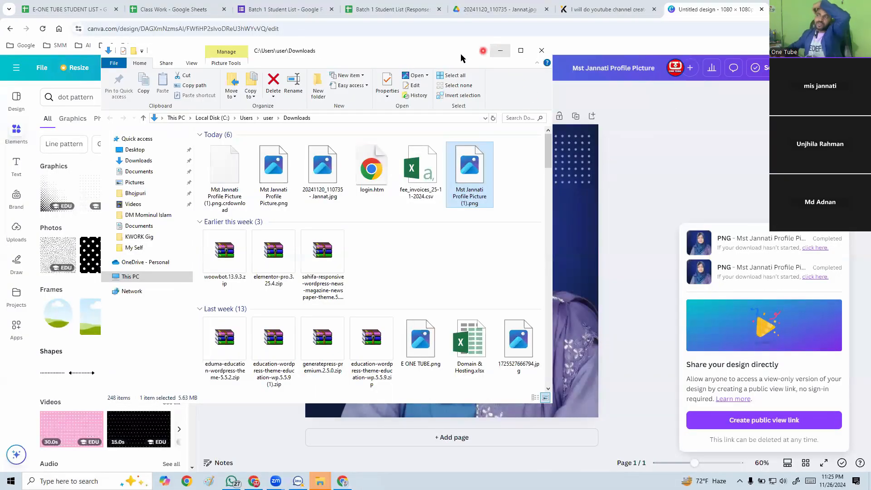
pyautogui.click(540, 51)
# Dismiss the download notice and add a blank second page to the design.
pyautogui.click(633, 153)
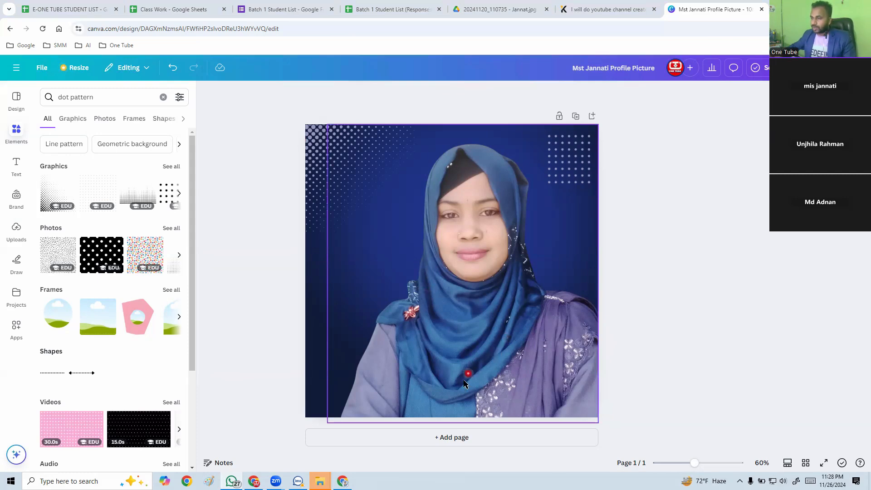
pyautogui.click(448, 437)
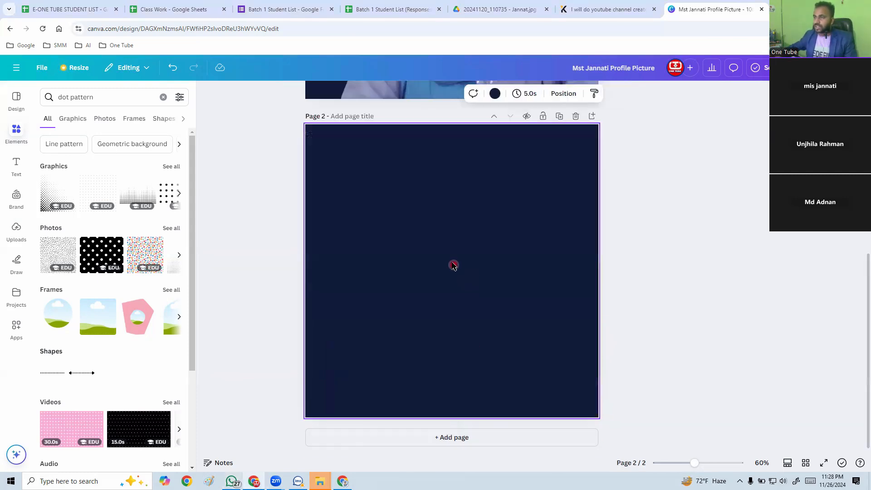
# Upload the second student's JPG portrait from the Downloads folder and place the photo on page 2.
pyautogui.click(17, 233)
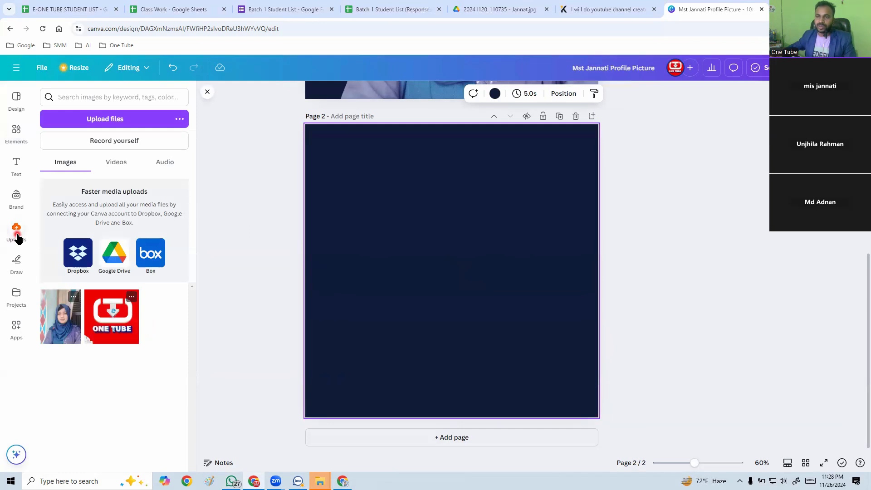
pyautogui.click(99, 119)
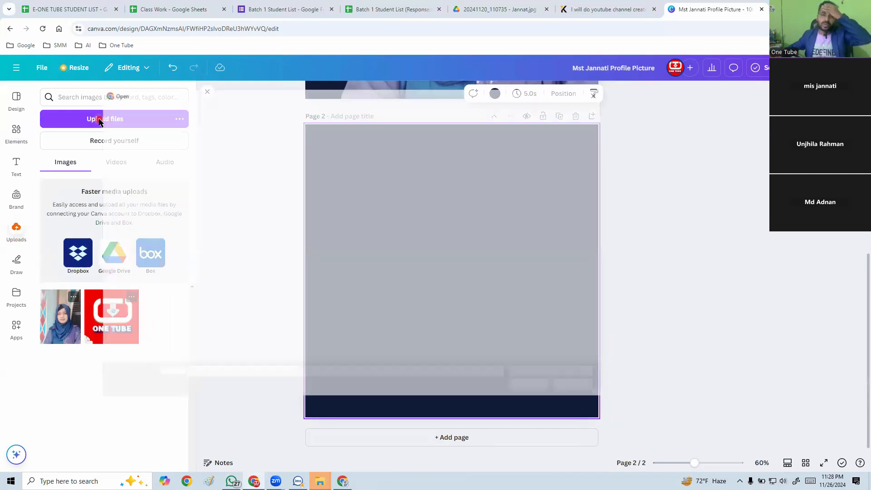
pyautogui.click(201, 171)
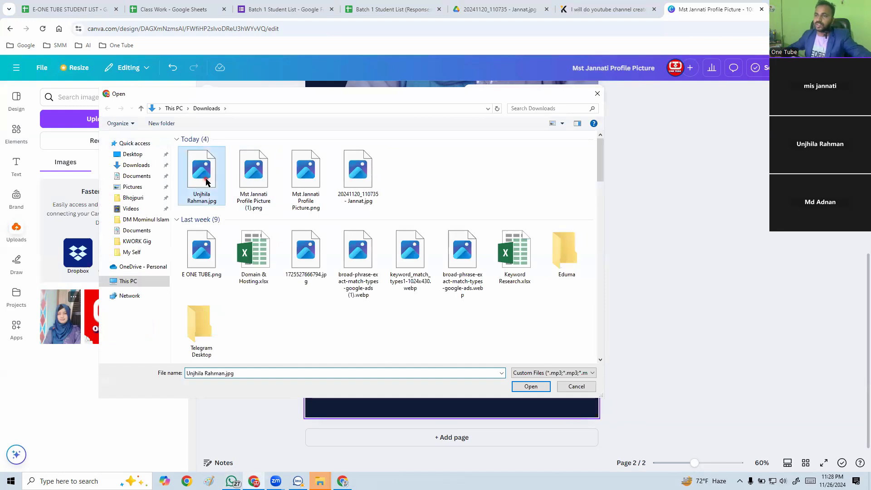
pyautogui.click(539, 388)
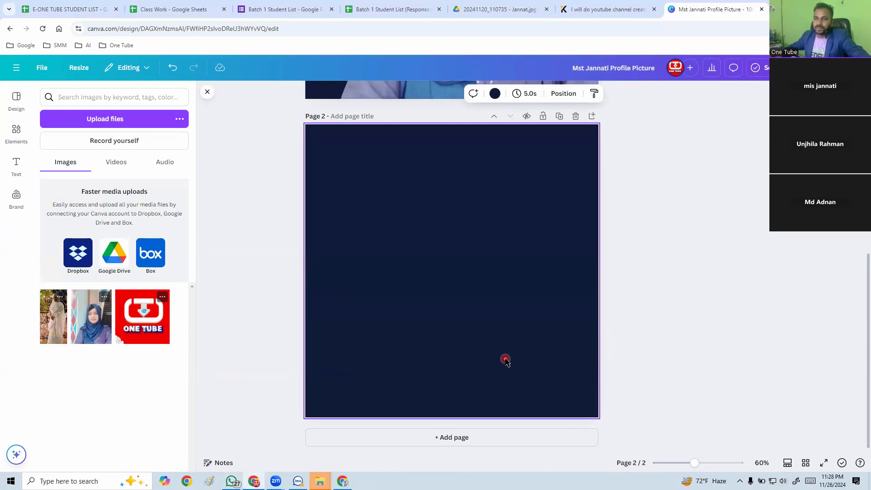
pyautogui.click(44, 316)
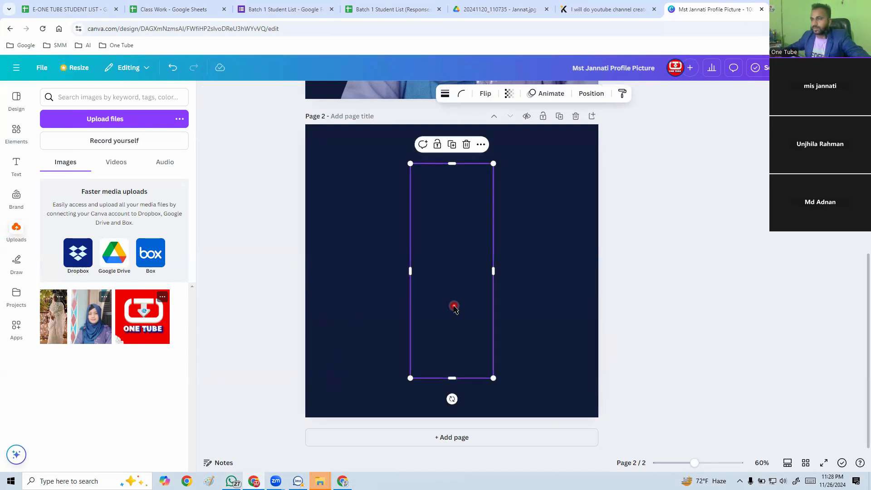
pyautogui.click(541, 287)
pyautogui.click(451, 284)
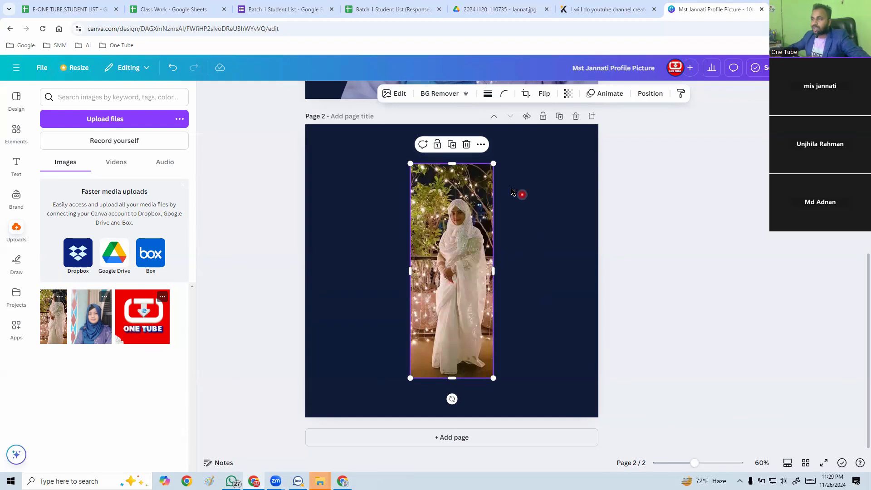
# Enlarge the full-length photo in several passes and reposition it so the upper body fills most of page 2.
pyautogui.moveTo(492, 164); pyautogui.dragTo(519, 98)
pyautogui.moveTo(469, 281); pyautogui.dragTo(470, 338)
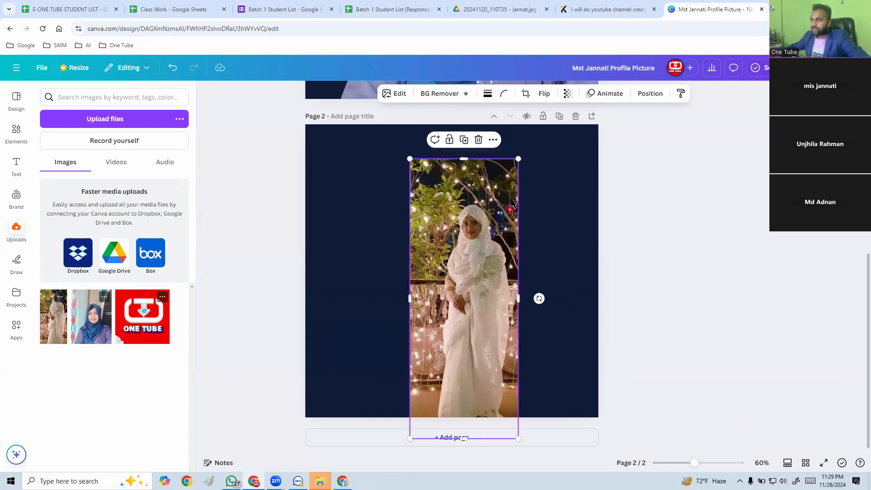
pyautogui.moveTo(519, 158); pyautogui.dragTo(593, 44)
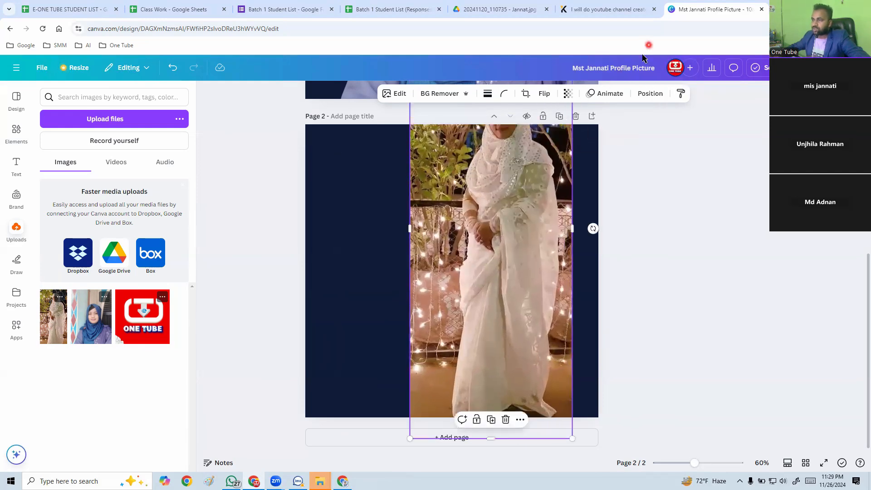
pyautogui.moveTo(483, 343); pyautogui.dragTo(499, 344)
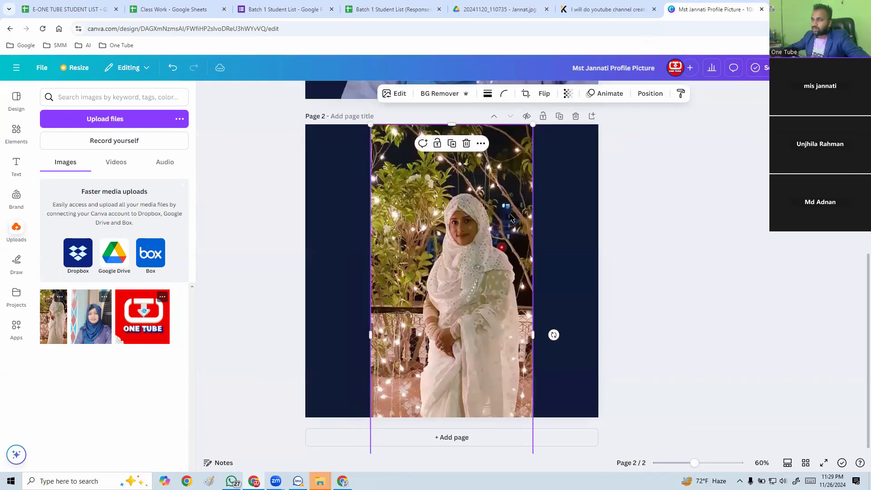
pyautogui.moveTo(533, 125); pyautogui.dragTo(720, 26)
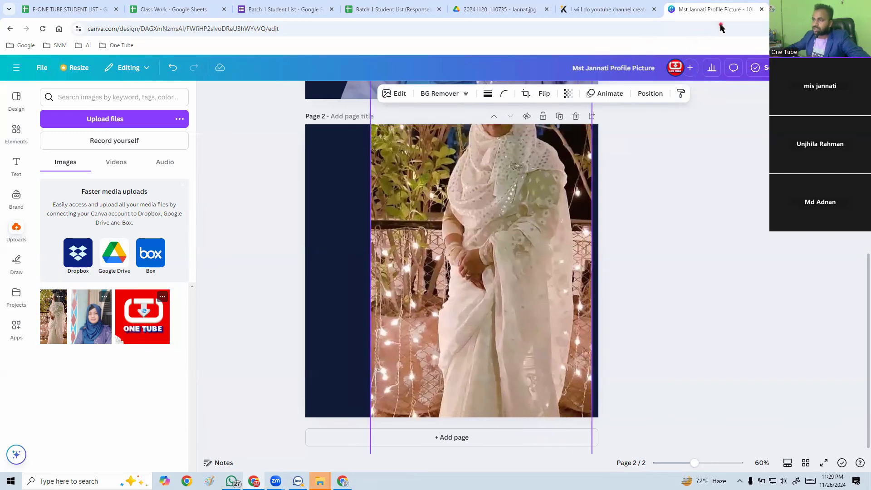
pyautogui.moveTo(492, 319); pyautogui.dragTo(491, 359)
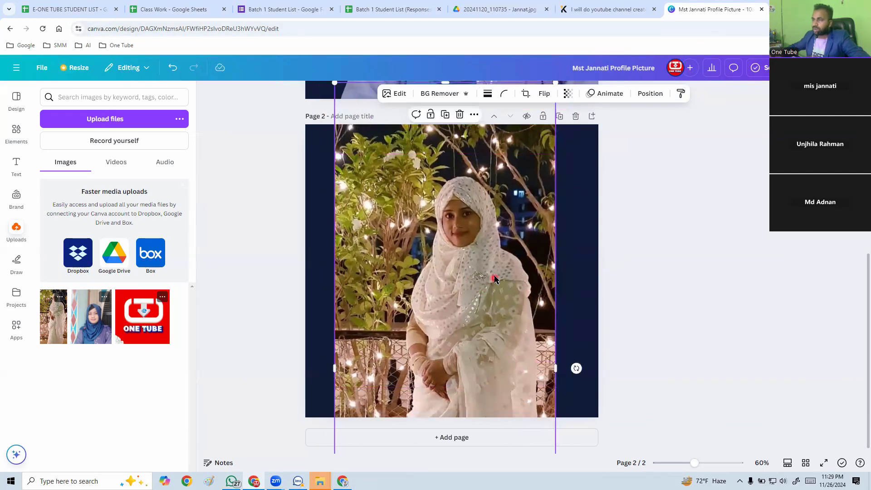
# Crop the photo's bottom edge to just below page 2 and its top edge to just above the page.
pyautogui.scroll(-5, 505, 272)
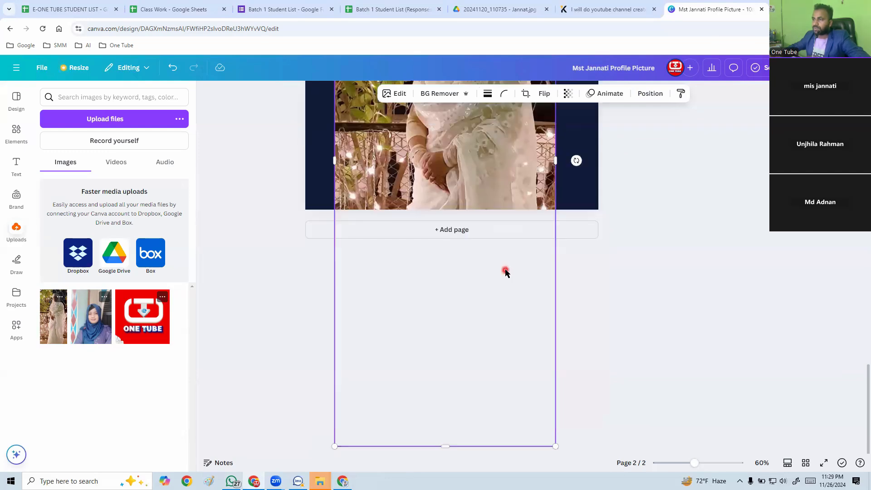
pyautogui.scroll(5, 505, 272)
pyautogui.scroll(-5, 503, 266)
pyautogui.moveTo(446, 449); pyautogui.dragTo(459, 425)
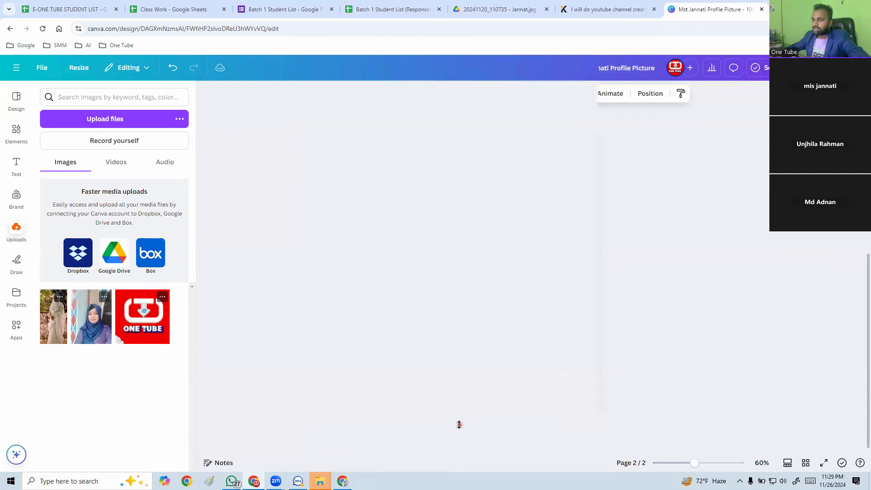
pyautogui.moveTo(453, 105); pyautogui.dragTo(472, 118)
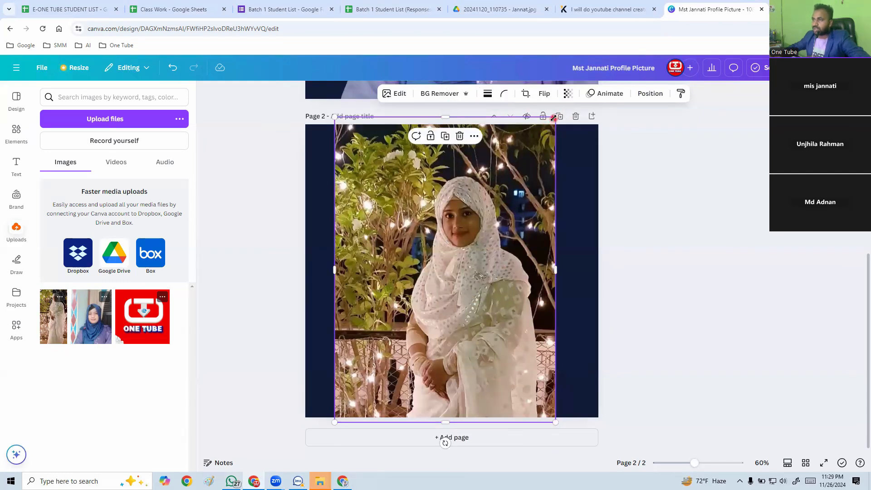
# Enlarge the cropped photo further, shift it toward the page's left edge, and lower it to leave room above the head.
pyautogui.moveTo(556, 117); pyautogui.dragTo(591, 97)
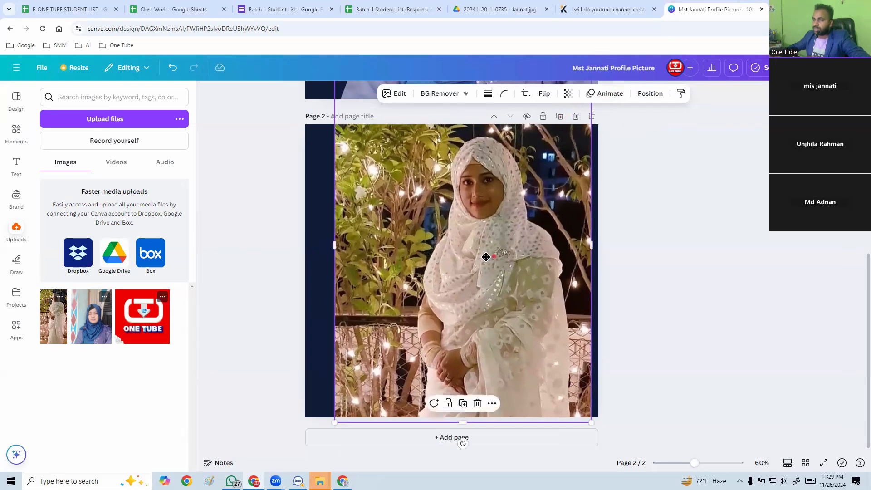
pyautogui.moveTo(486, 258); pyautogui.dragTo(463, 256)
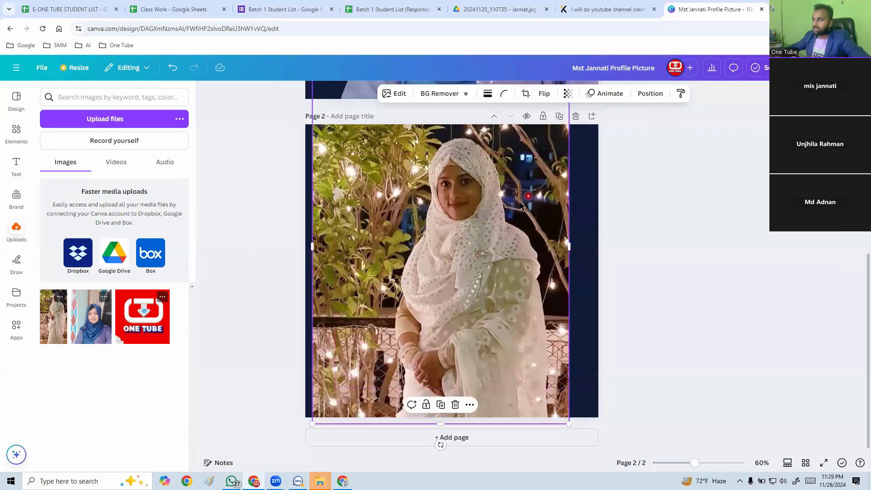
pyautogui.moveTo(479, 224); pyautogui.dragTo(479, 245)
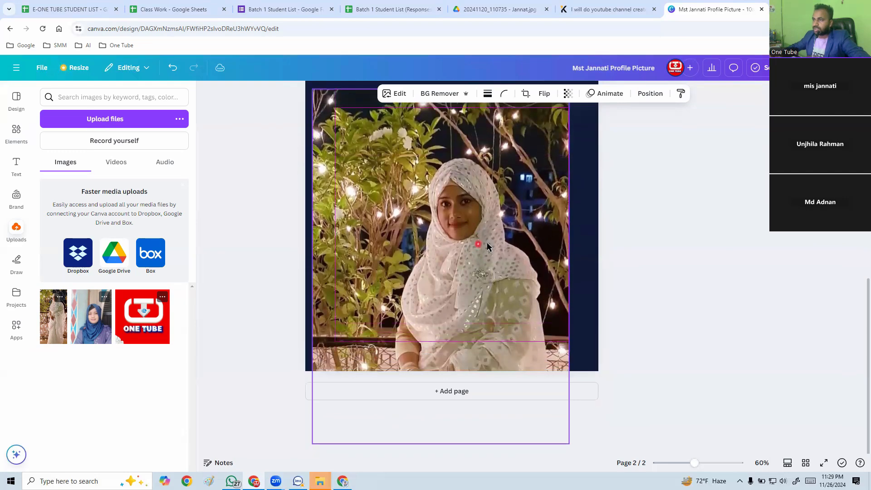
# Trim the photo's lower edge to just below page 2 and extend its upper edge past the page top.
pyautogui.scroll(6, 490, 245)
pyautogui.scroll(-6, 489, 305)
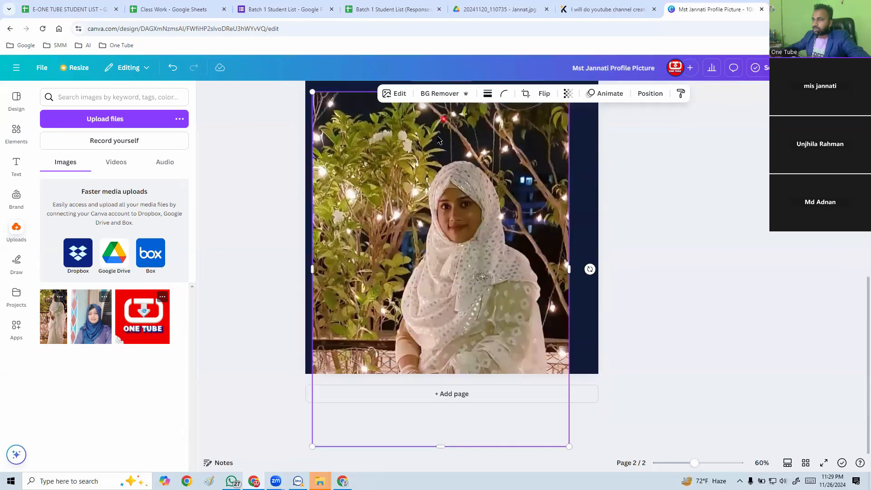
pyautogui.moveTo(439, 444); pyautogui.dragTo(440, 425)
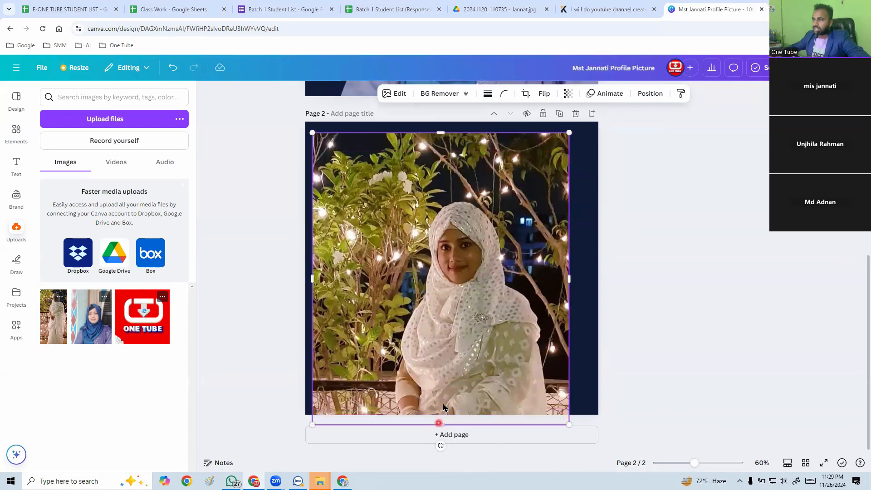
pyautogui.moveTo(443, 133); pyautogui.dragTo(438, 113)
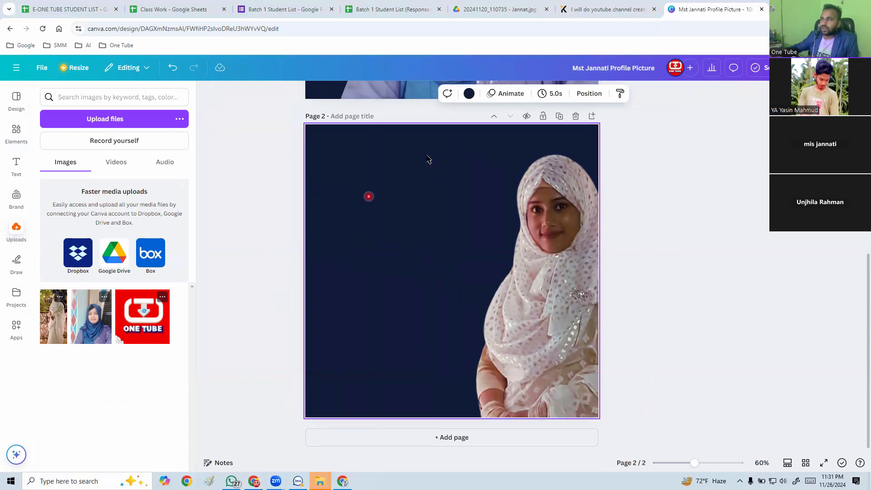
# Try the brown and near-black photo colors on page 2's background and apply the light beige #D0B6A6.
pyautogui.click(469, 94)
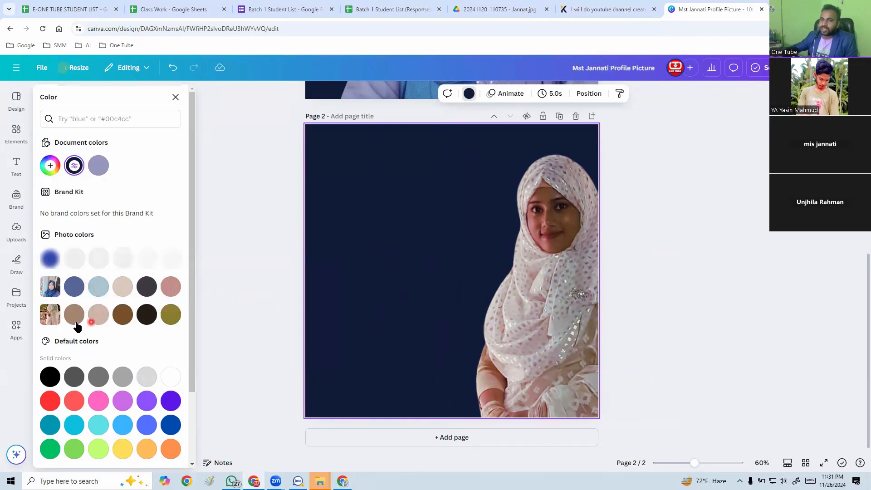
pyautogui.click(99, 315)
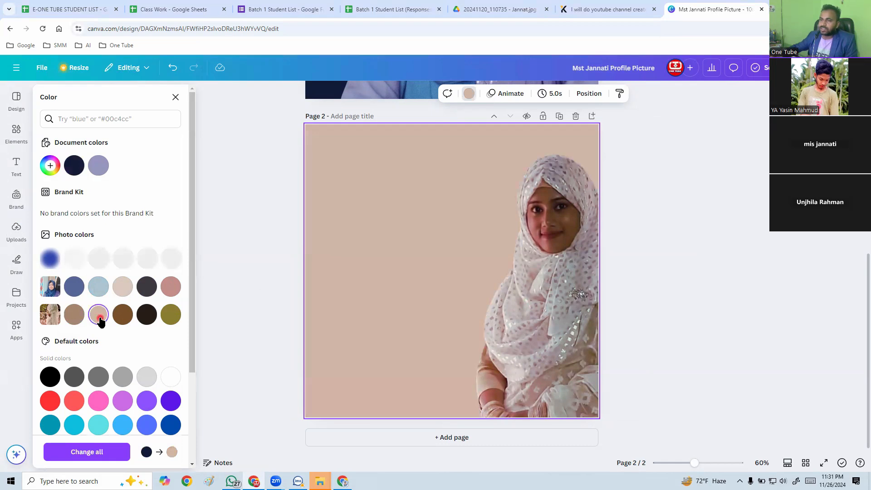
pyautogui.click(75, 316)
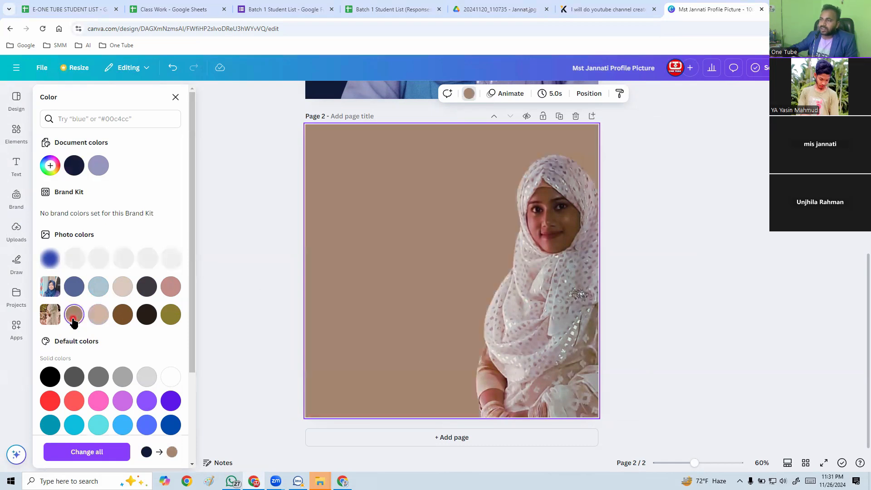
pyautogui.click(124, 316)
pyautogui.click(148, 316)
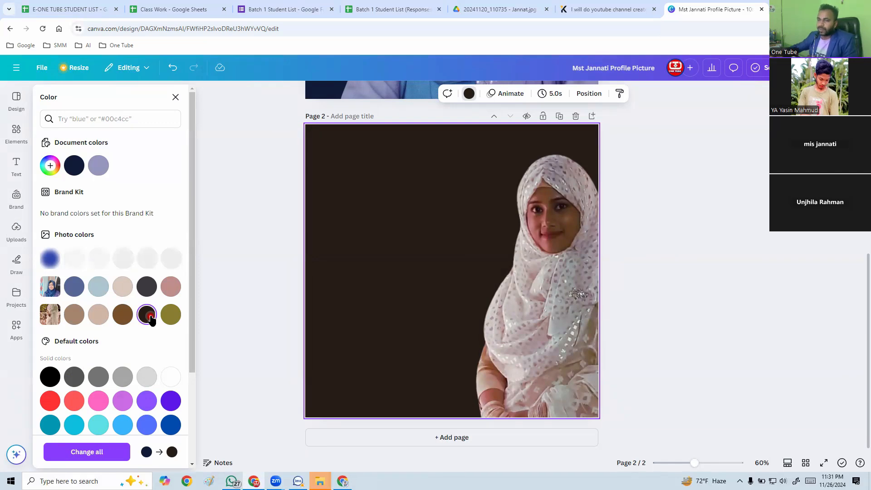
pyautogui.click(98, 315)
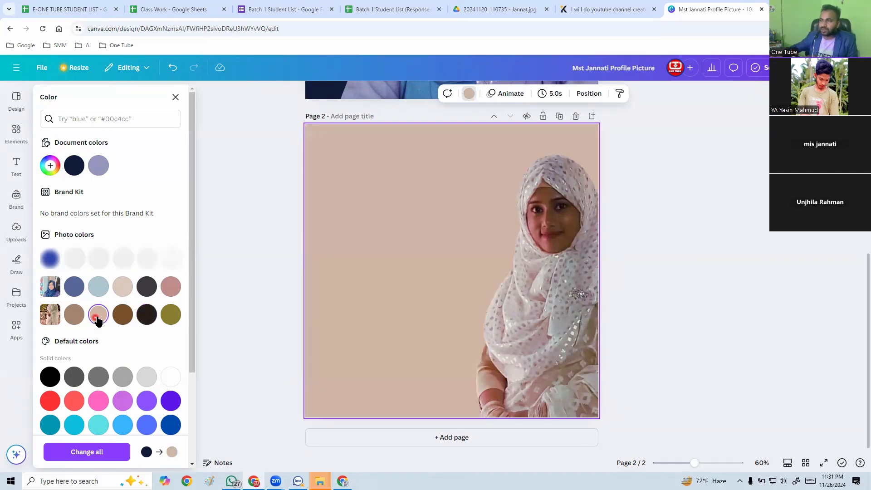
# Move the cut-out portrait to the middle of page 2 with its lower edge aligned to the page bottom.
pyautogui.moveTo(529, 324); pyautogui.dragTo(424, 317)
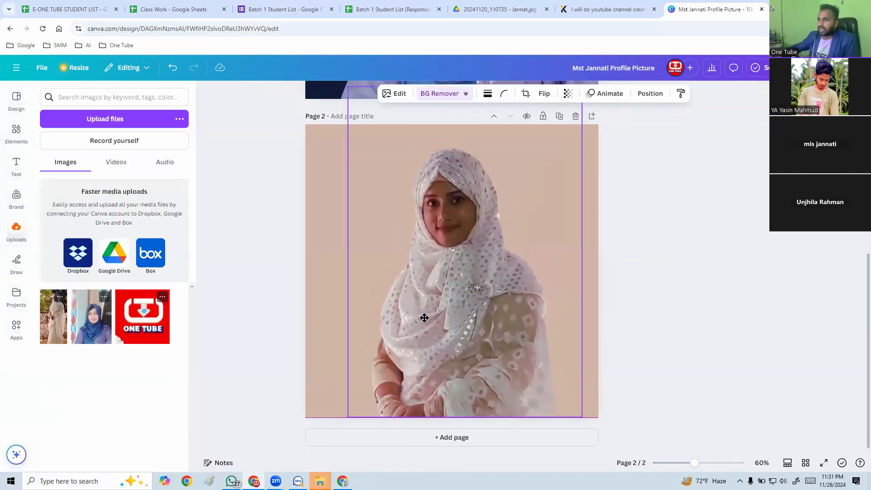
pyautogui.click(425, 319)
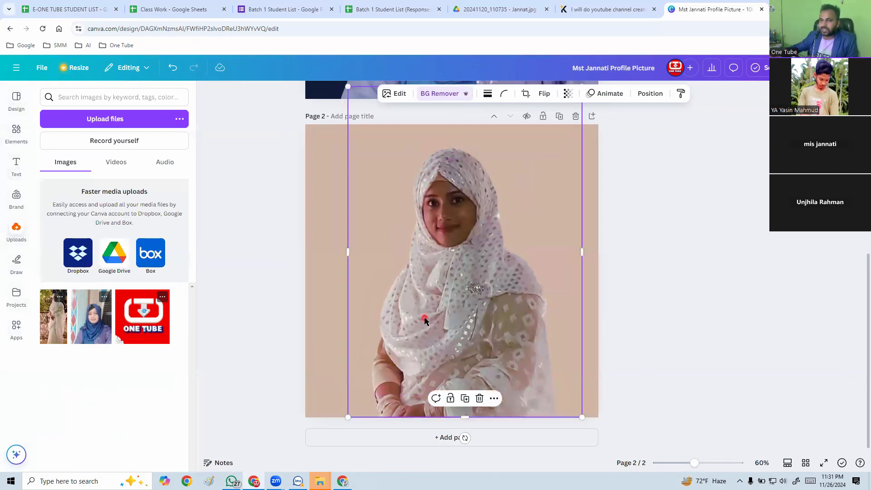
# Set page 2's background to the solid dark maroon #300D08 and close the color settings.
pyautogui.click(322, 329)
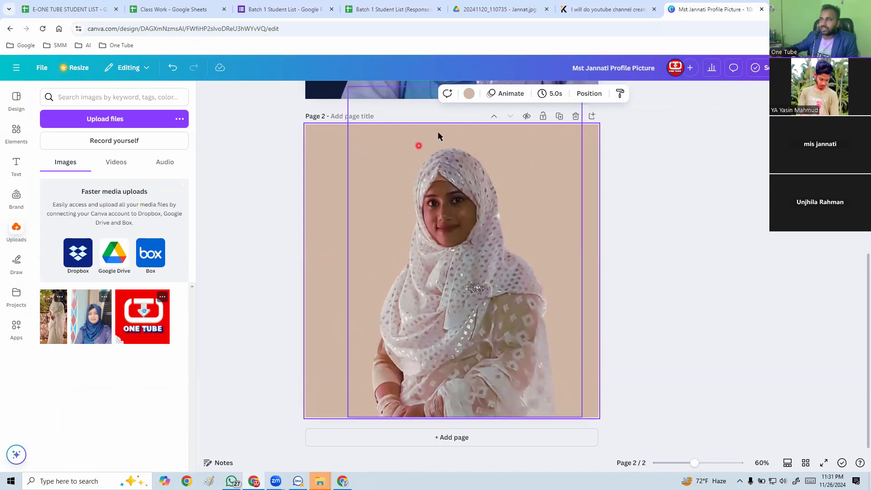
pyautogui.click(472, 94)
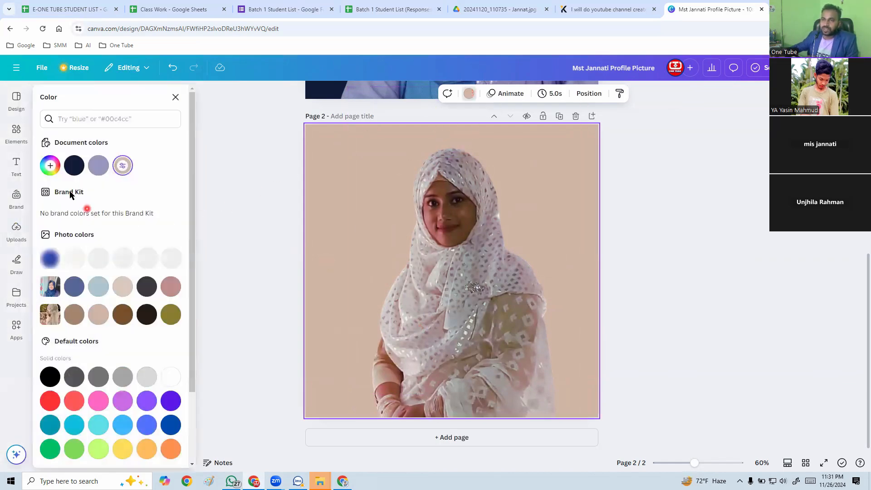
pyautogui.click(121, 166)
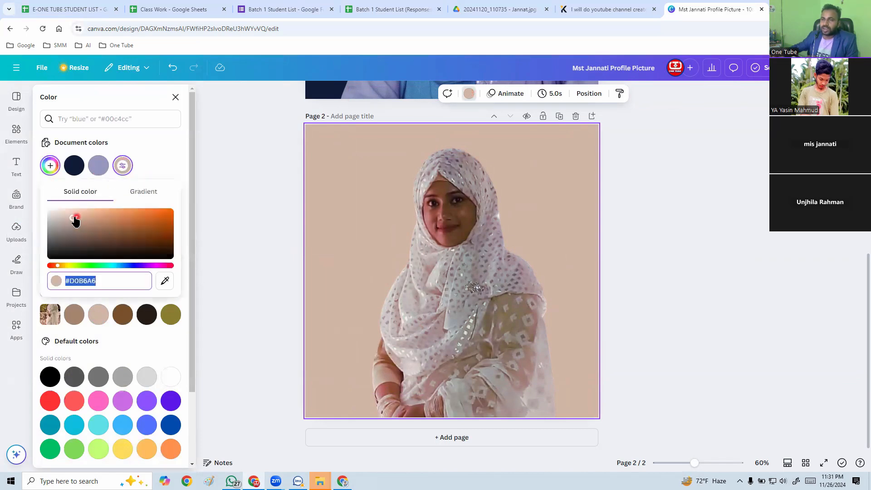
pyautogui.moveTo(73, 218); pyautogui.dragTo(149, 251)
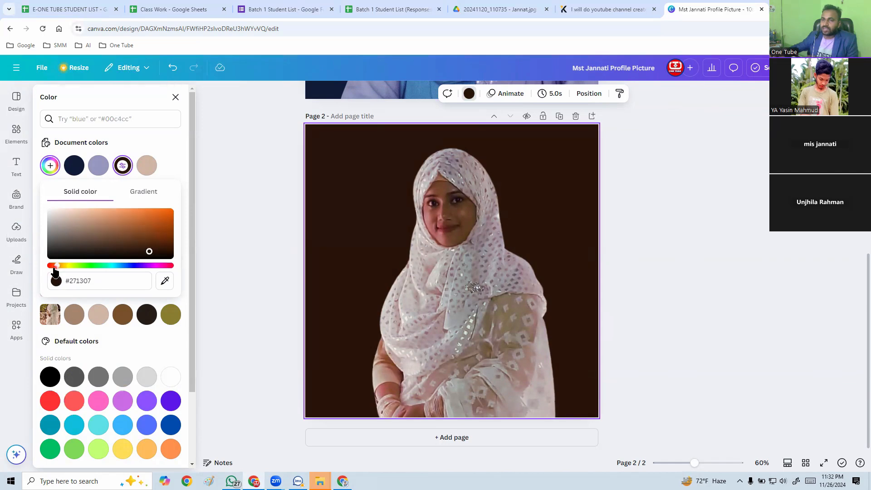
pyautogui.moveTo(54, 267); pyautogui.dragTo(51, 267)
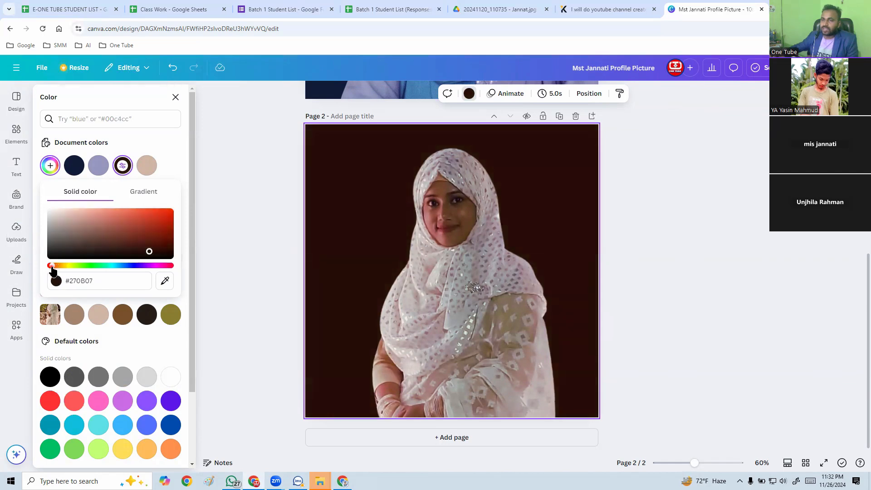
pyautogui.click(149, 250)
pyautogui.moveTo(153, 250); pyautogui.dragTo(154, 256)
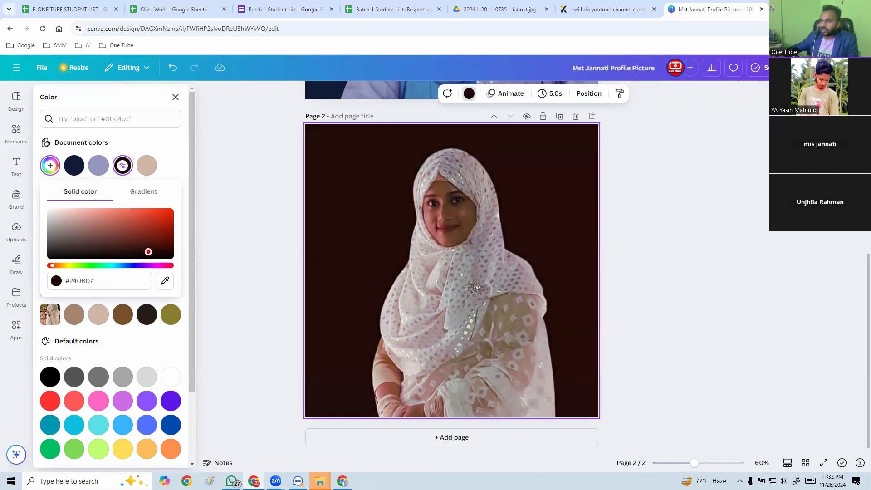
pyautogui.moveTo(148, 251); pyautogui.dragTo(151, 249)
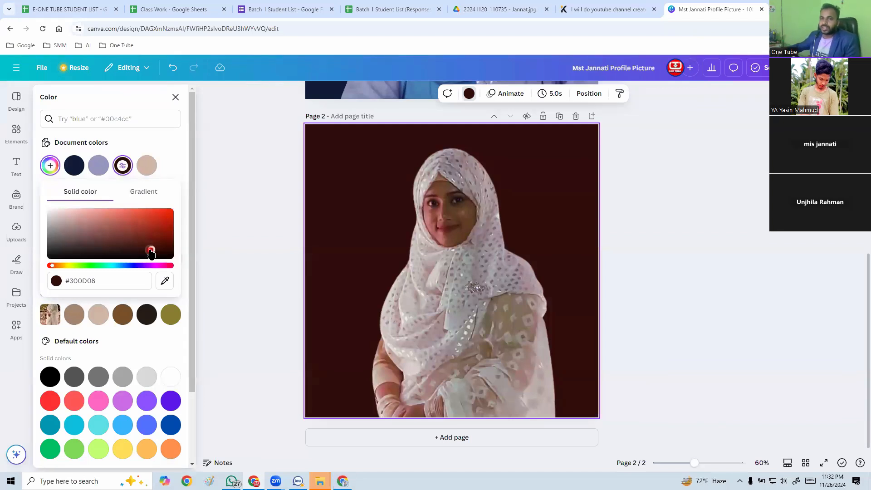
pyautogui.click(251, 232)
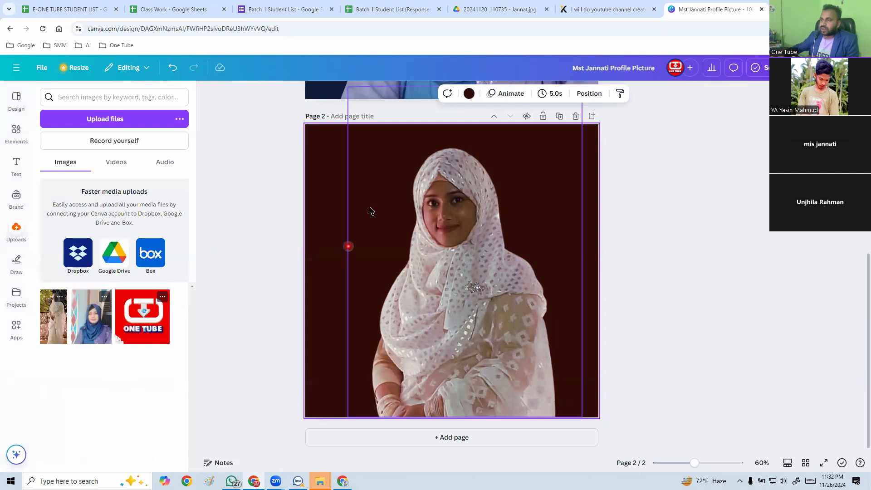
# Move the cut-out portrait slightly up on page 2 and extend its lower edge just past the page bottom.
pyautogui.click(443, 349)
pyautogui.moveTo(471, 343); pyautogui.dragTo(471, 344)
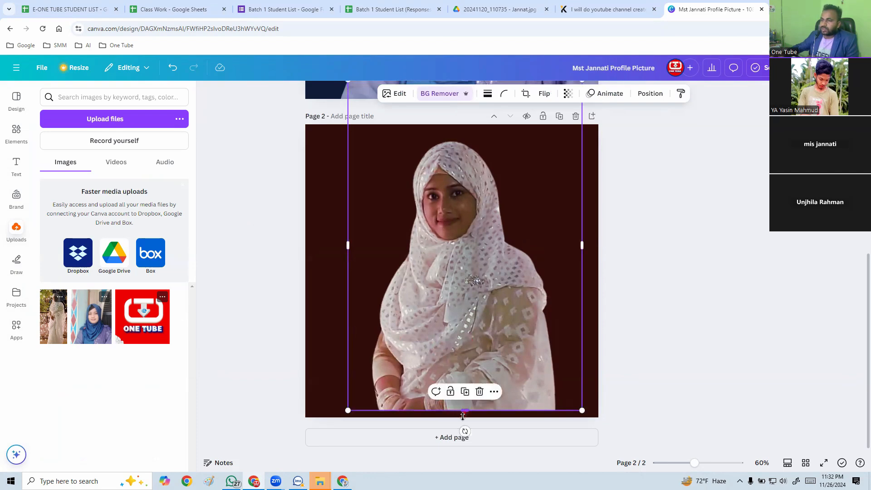
pyautogui.moveTo(463, 416); pyautogui.dragTo(463, 421)
pyautogui.click(627, 341)
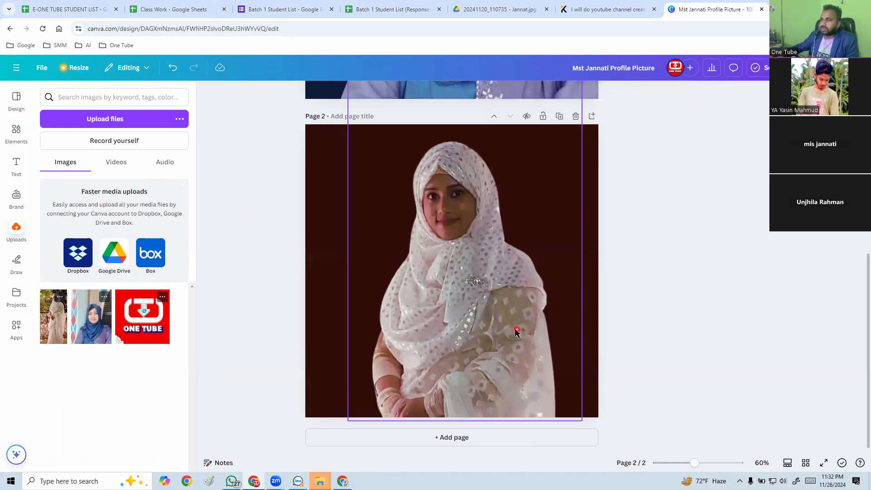
pyautogui.click(515, 333)
pyautogui.click(274, 341)
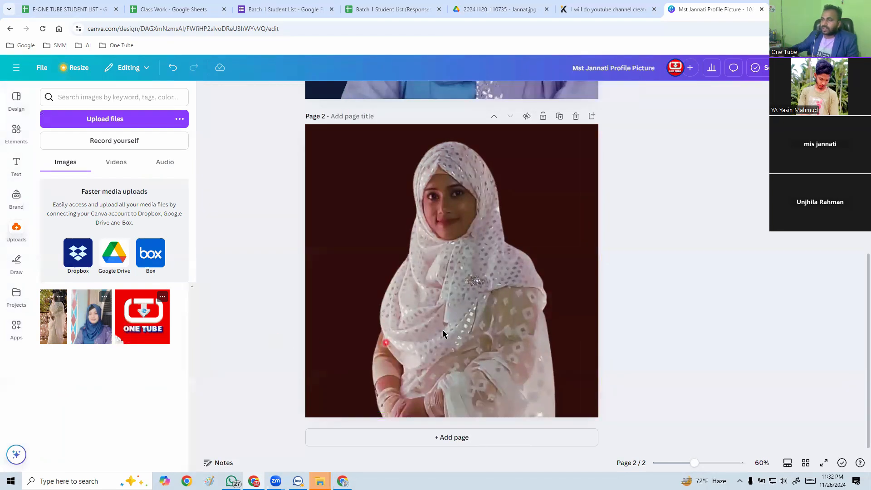
pyautogui.click(448, 331)
pyautogui.click(288, 281)
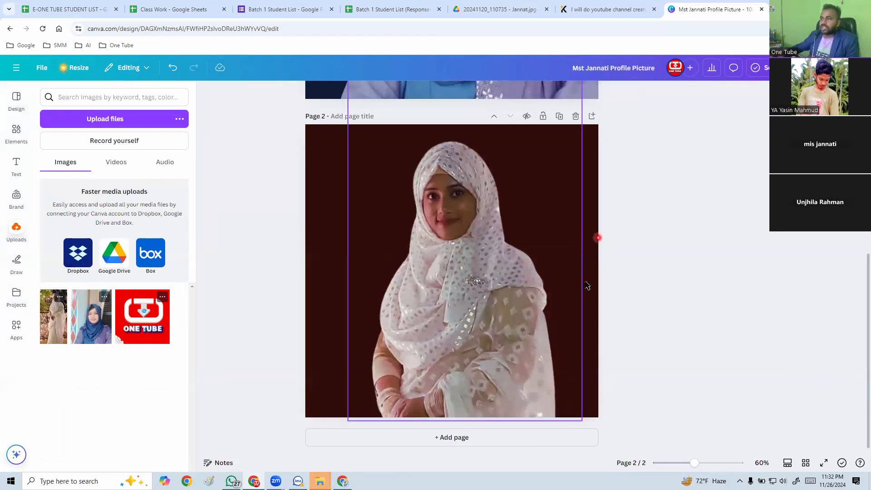
# Search the elements library for "maroon shadow" and show all matching graphics.
pyautogui.click(16, 132)
pyautogui.moveTo(119, 98); pyautogui.dragTo(58, 101)
pyautogui.press('BackSpace')
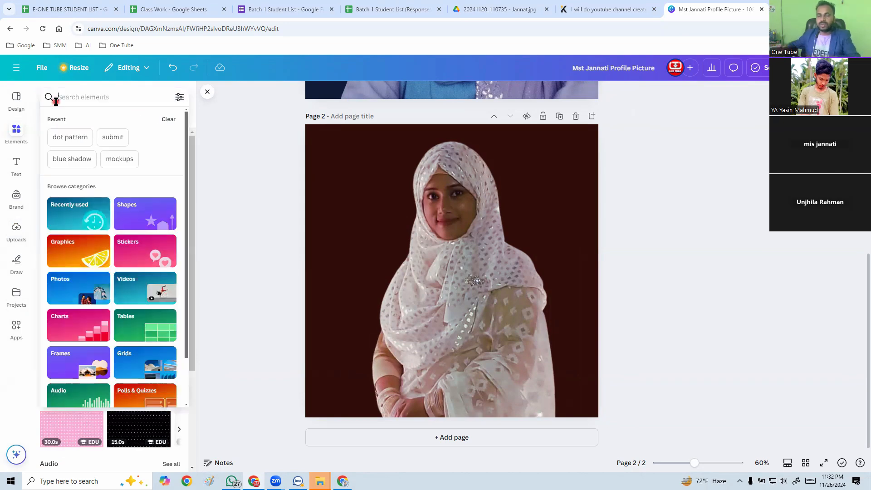
pyautogui.write('marr')
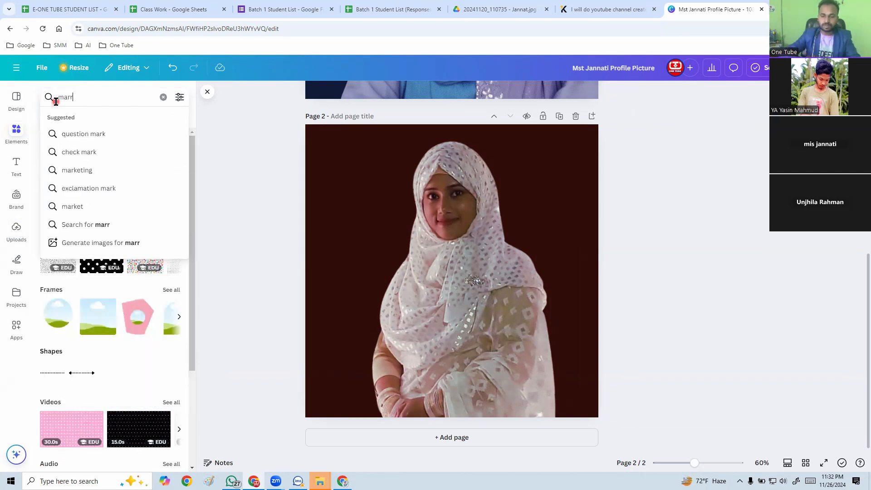
pyautogui.press('BackSpace')
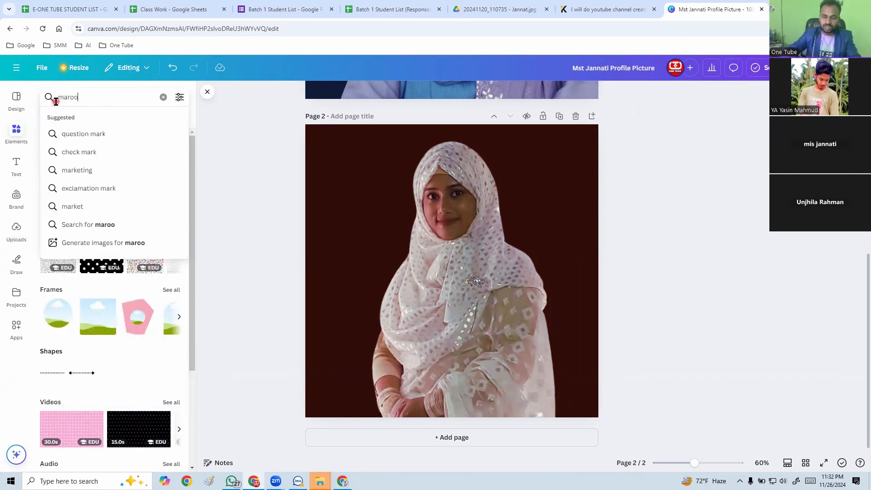
pyautogui.write('oon s')
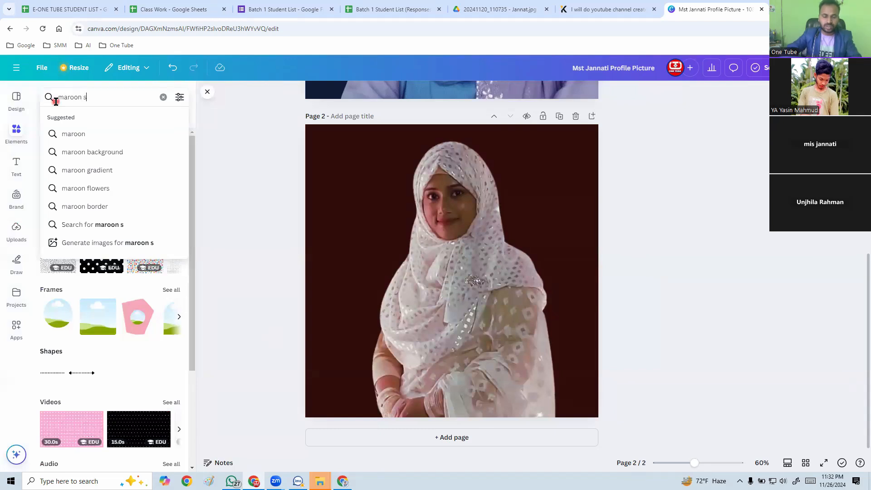
pyautogui.write('hadow')
pyautogui.press('Return')
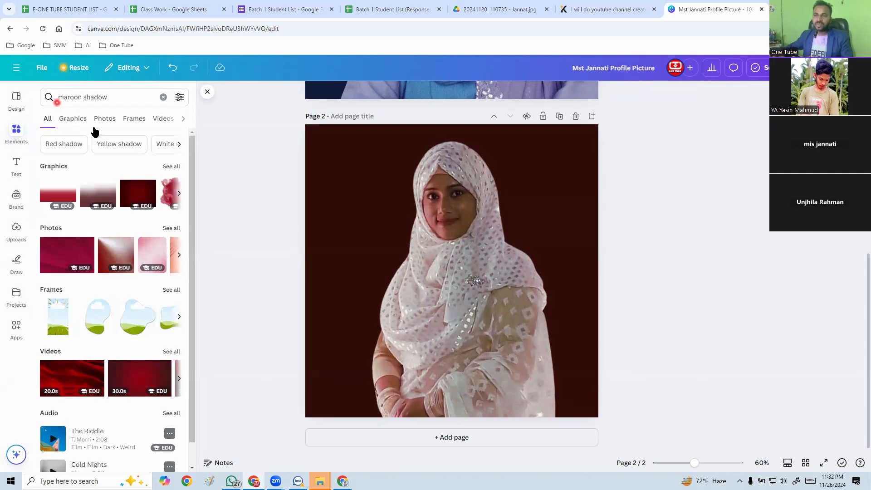
pyautogui.click(172, 166)
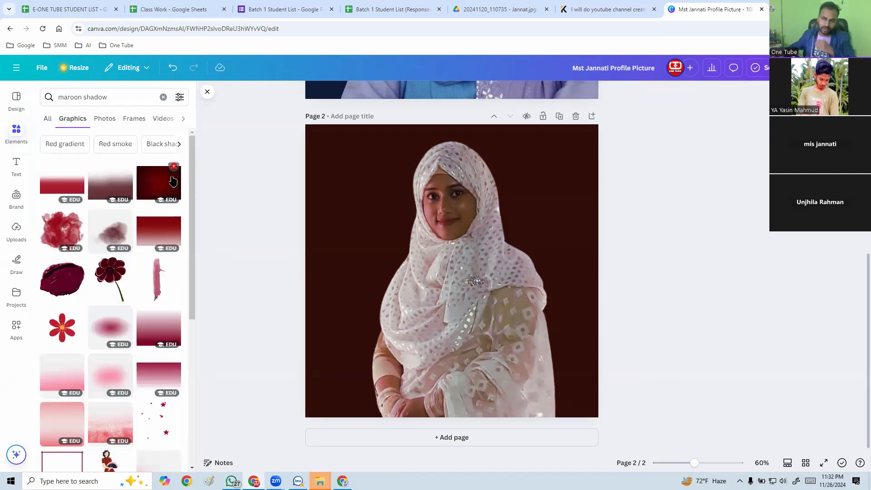
# Add the oval maroon glow graphic to page 2, enlarge it beyond the page width and move it behind head height.
pyautogui.click(118, 343)
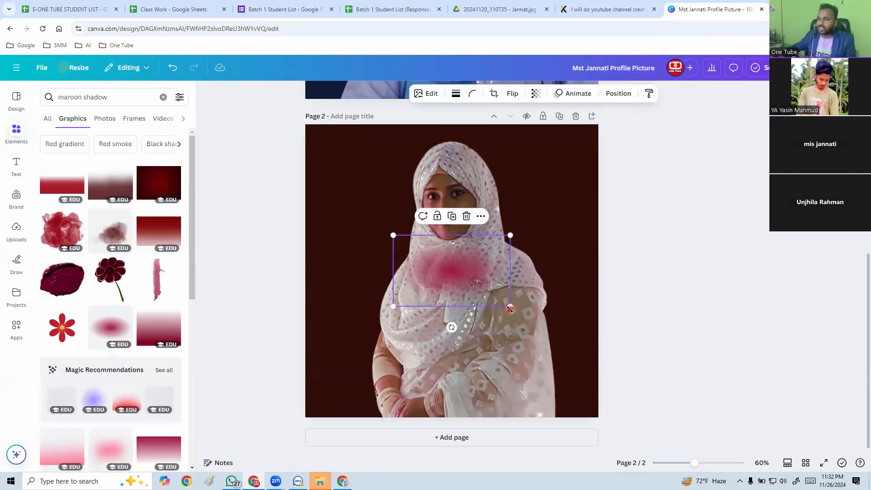
pyautogui.moveTo(510, 305); pyautogui.dragTo(651, 392)
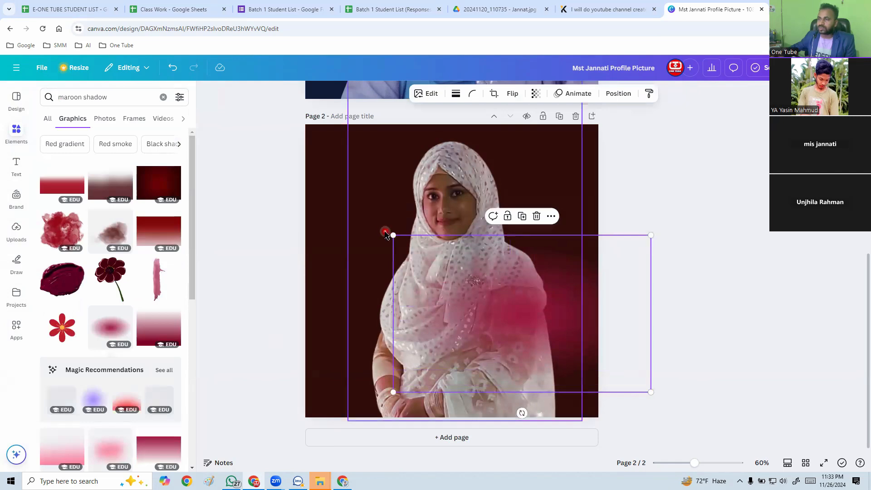
pyautogui.moveTo(393, 235); pyautogui.dragTo(332, 137)
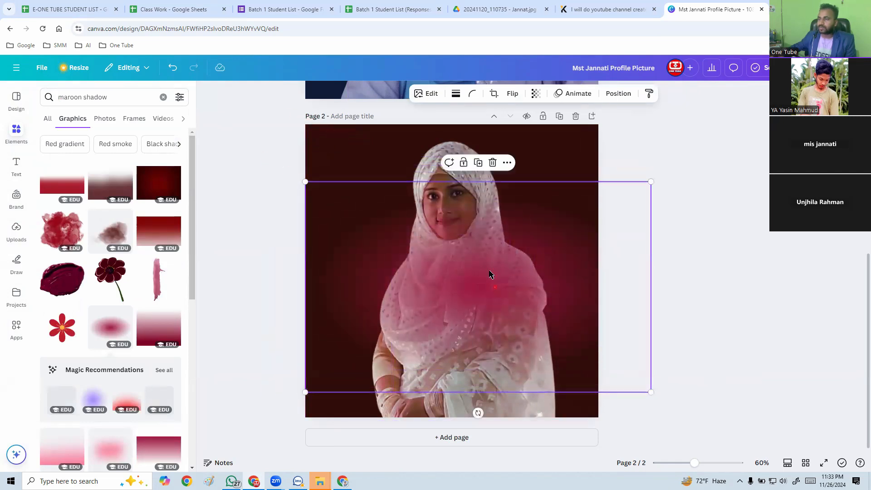
pyautogui.moveTo(490, 272); pyautogui.dragTo(477, 220)
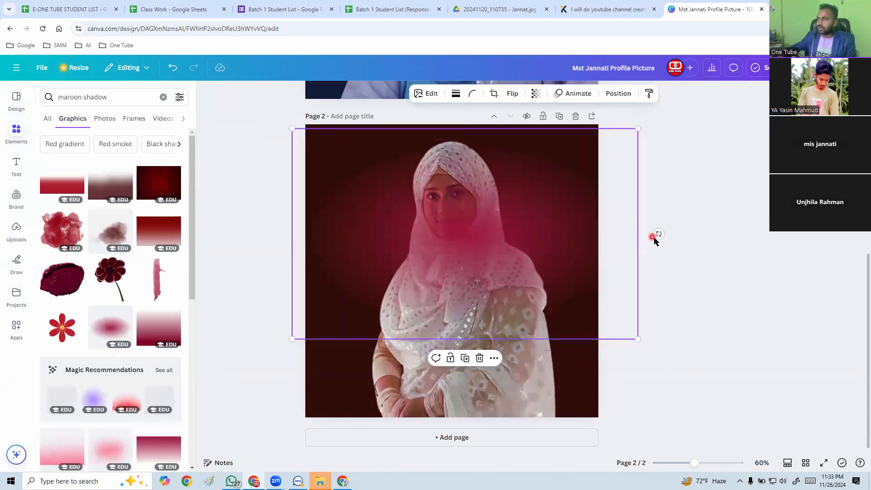
# Rotate the maroon glow a quarter turn to stand upright, enlarge it past the page height and center it over the portrait.
pyautogui.moveTo(659, 234); pyautogui.dragTo(466, 44)
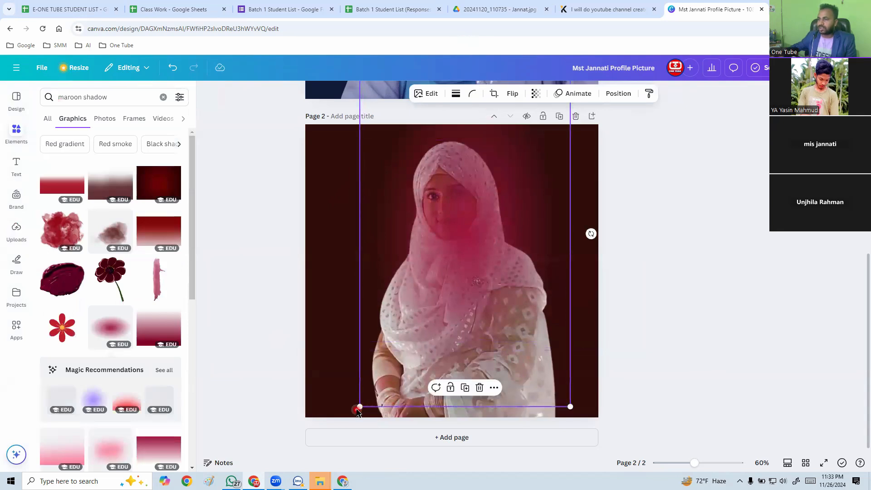
pyautogui.moveTo(359, 406); pyautogui.dragTo(295, 437)
pyautogui.moveTo(455, 288); pyautogui.dragTo(455, 300)
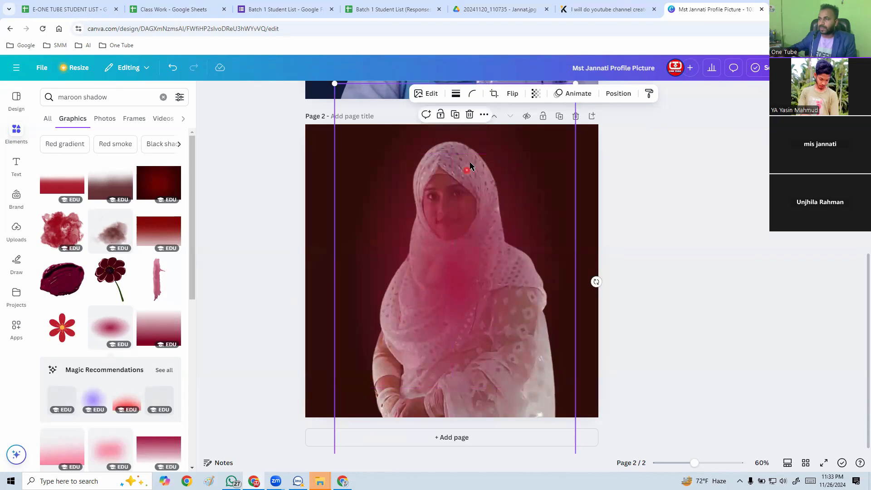
# Send the maroon glow to the back so it lies behind the cut-out portrait.
pyautogui.scroll(-1, 467, 376)
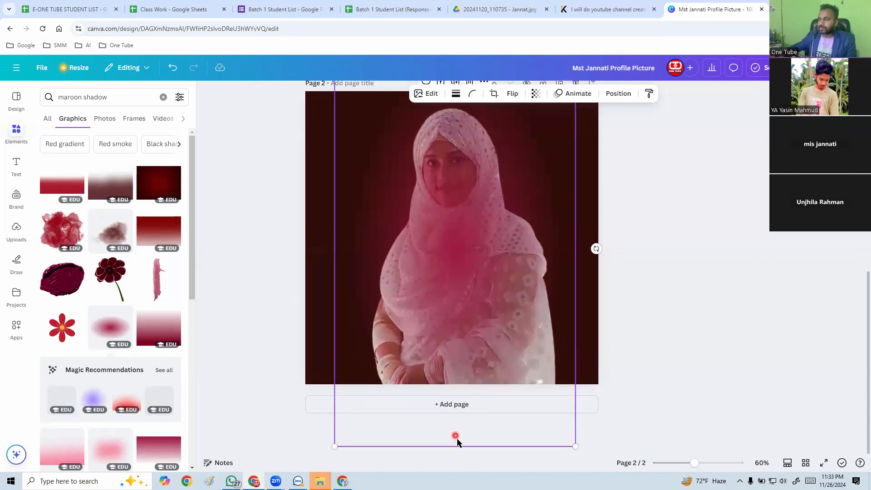
pyautogui.rightClick(437, 221)
pyautogui.moveTo(487, 315)
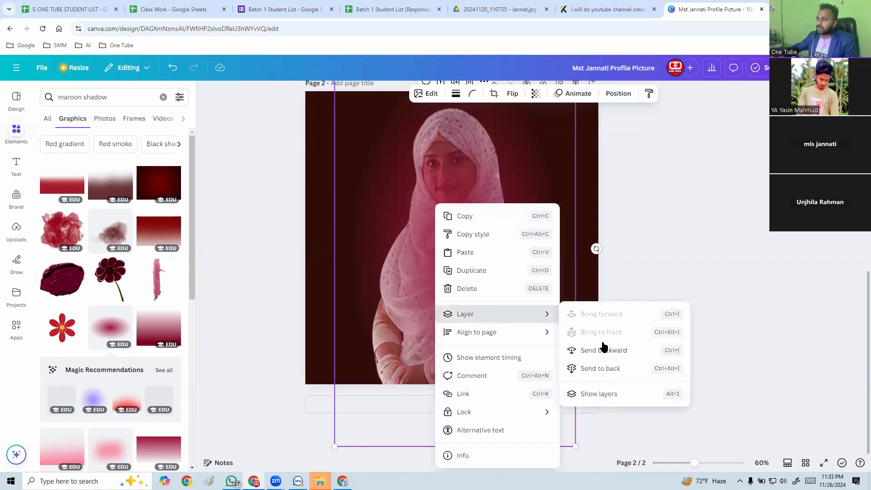
pyautogui.click(611, 369)
pyautogui.scroll(1, 680, 242)
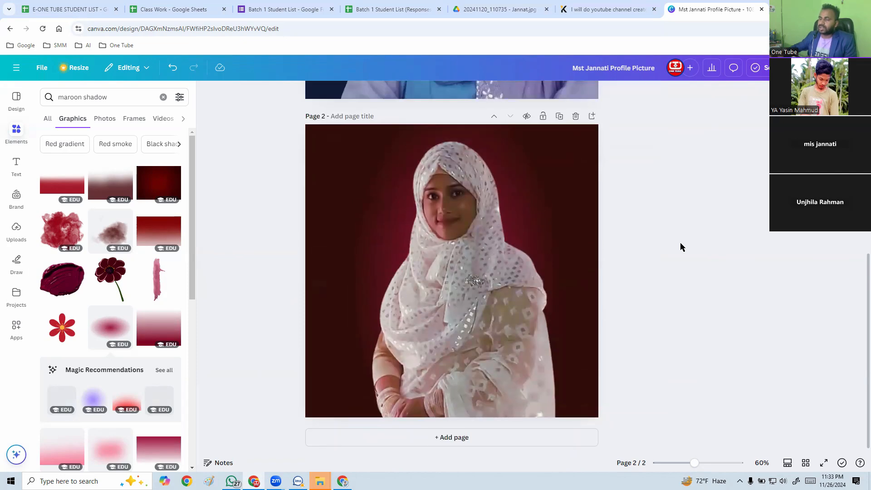
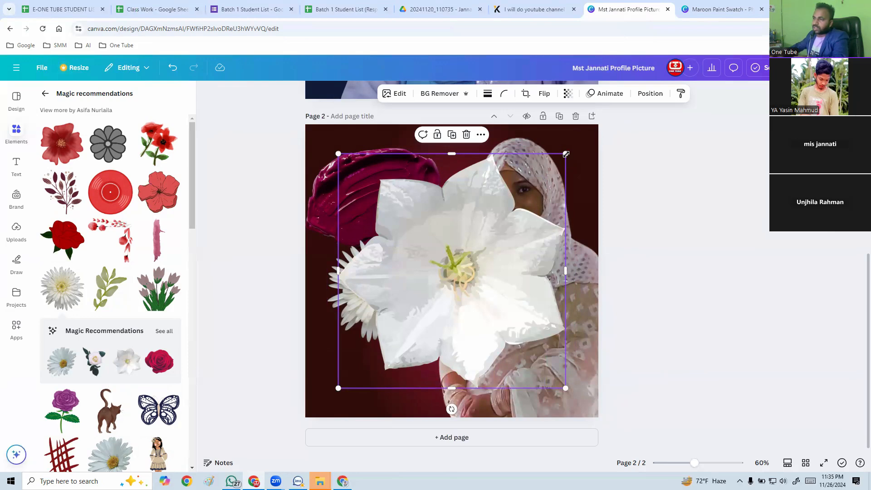
# Arrange a maroon paint swatch, a large daisy and a small white flower beside the portrait, with the daisy overlapping the swatch.
pyautogui.moveTo(565, 153)
pyautogui.mouseDown()
pyautogui.moveTo(458, 248)
pyautogui.moveTo(406, 321)
pyautogui.mouseUp()
pyautogui.moveTo(356, 355); pyautogui.dragTo(434, 297)
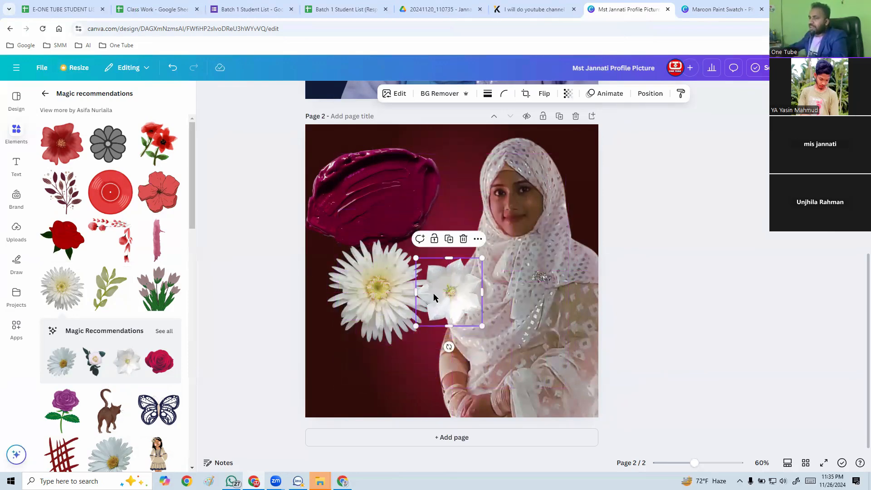
pyautogui.click(378, 200)
pyautogui.moveTo(377, 200)
pyautogui.mouseDown()
pyautogui.moveTo(387, 246)
pyautogui.moveTo(386, 362)
pyautogui.moveTo(385, 216)
pyautogui.mouseUp()
pyautogui.click(371, 286)
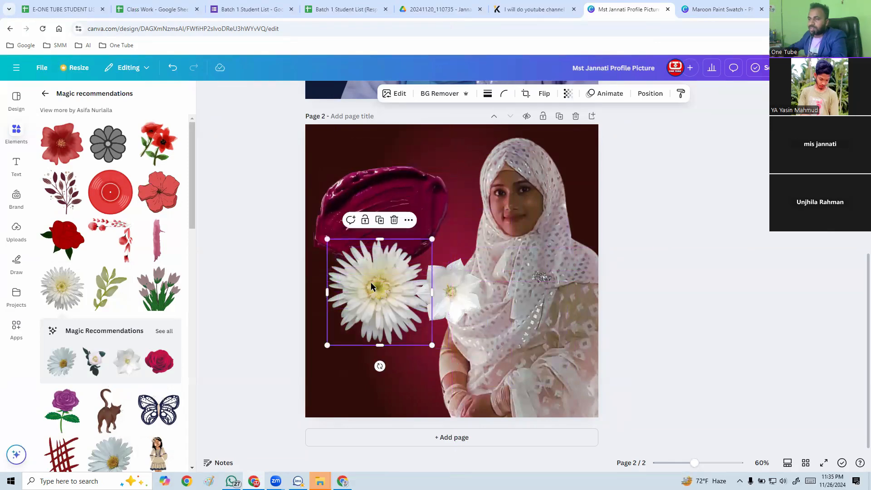
pyautogui.moveTo(371, 286); pyautogui.dragTo(404, 236)
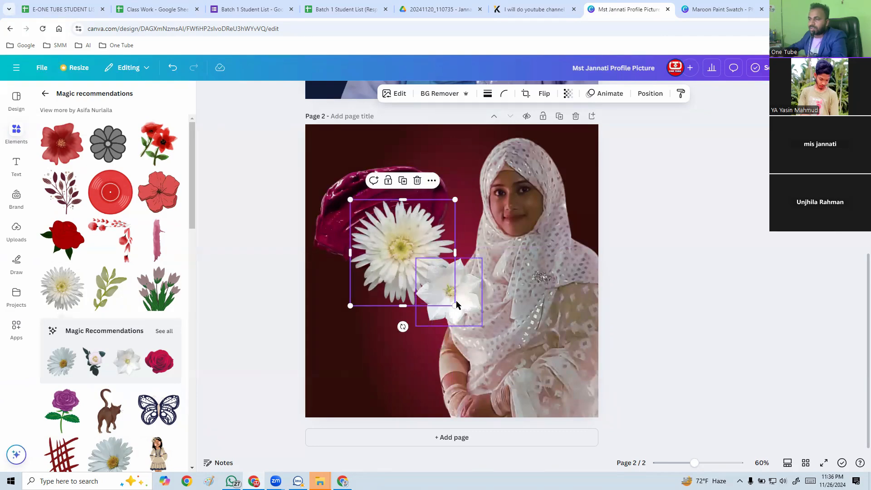
# Replace the small white flower with the red rose graphic, shrunk and placed beside the portrait over the daisy's lower edge.
pyautogui.moveTo(459, 305); pyautogui.dragTo(381, 320)
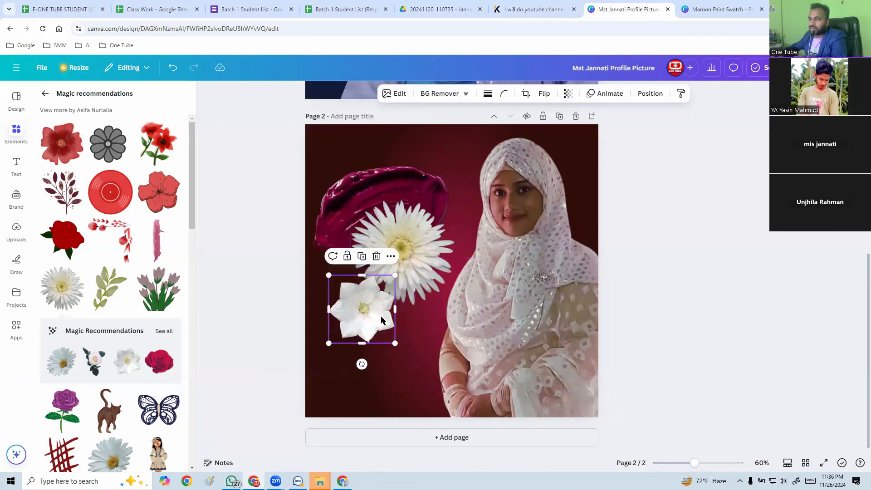
pyautogui.click(377, 256)
pyautogui.click(75, 239)
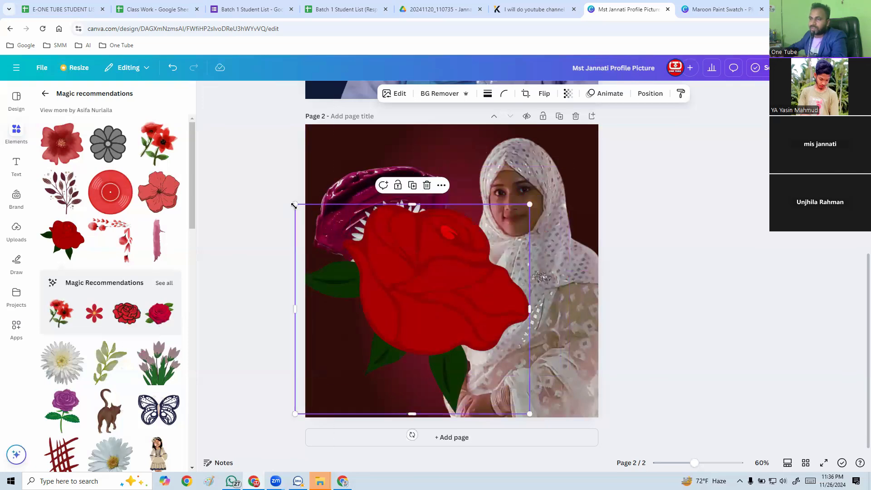
pyautogui.moveTo(294, 206); pyautogui.dragTo(418, 314)
pyautogui.moveTo(449, 349); pyautogui.dragTo(375, 306)
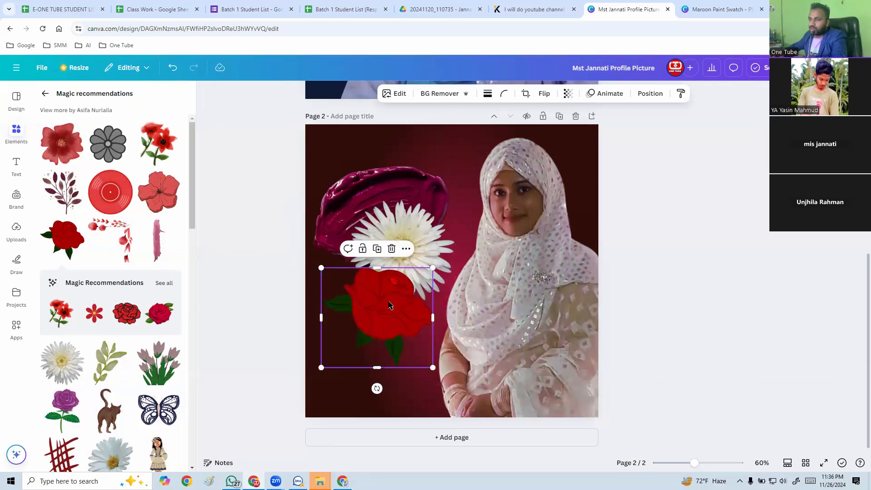
# Bring the maroon paint swatch forward one layer so it covers the daisy.
pyautogui.click(428, 246)
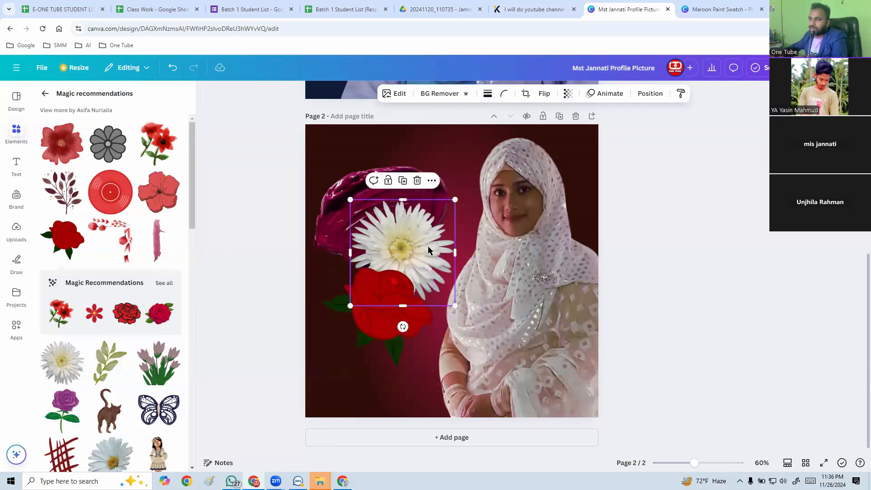
pyautogui.click(375, 321)
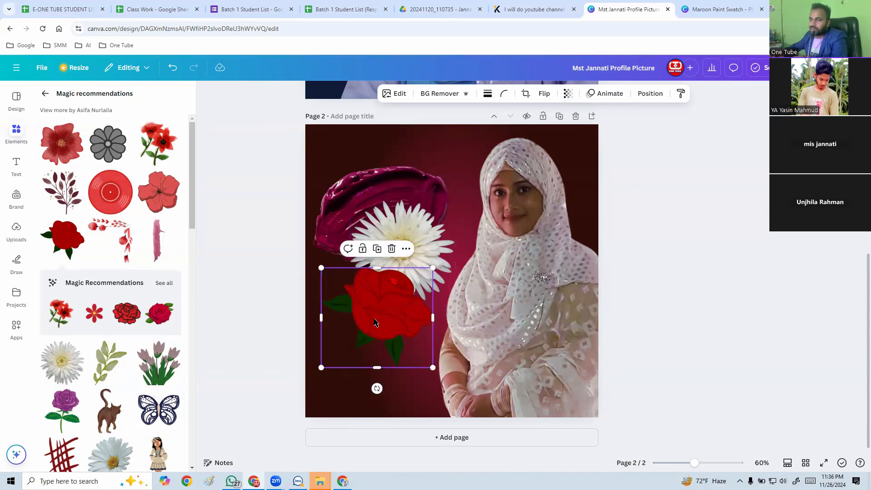
pyautogui.click(350, 193)
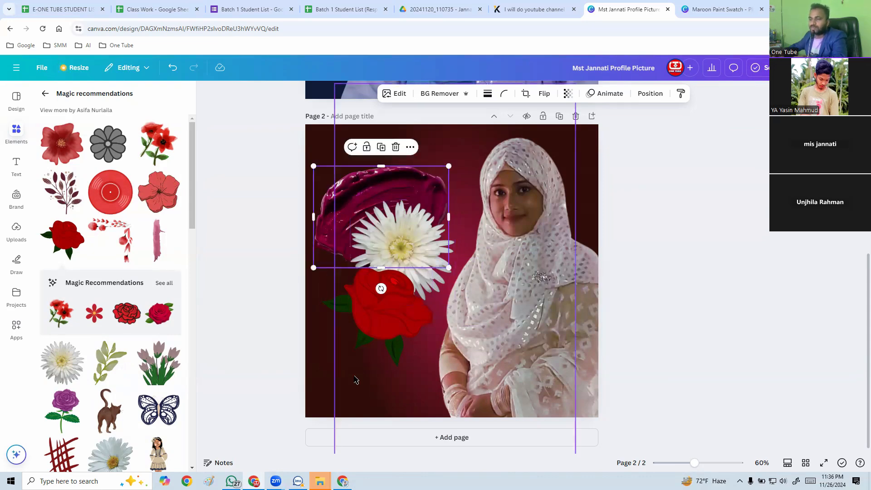
pyautogui.click(316, 384)
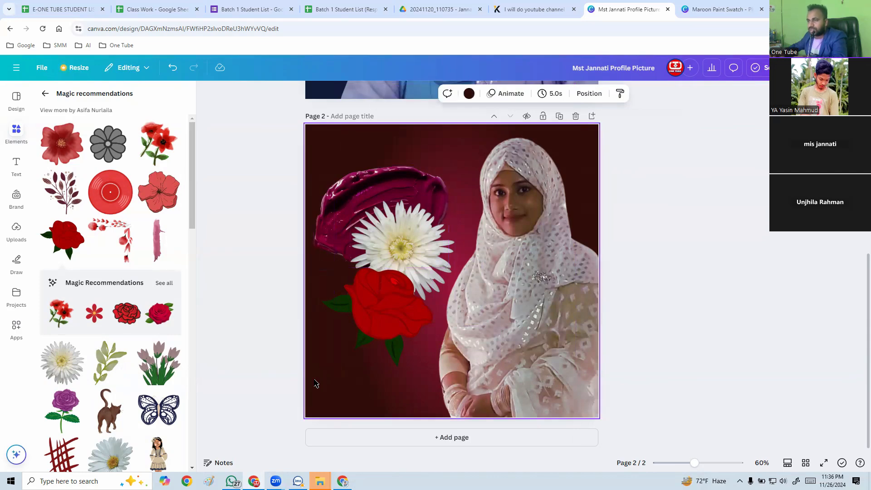
pyautogui.click(369, 194)
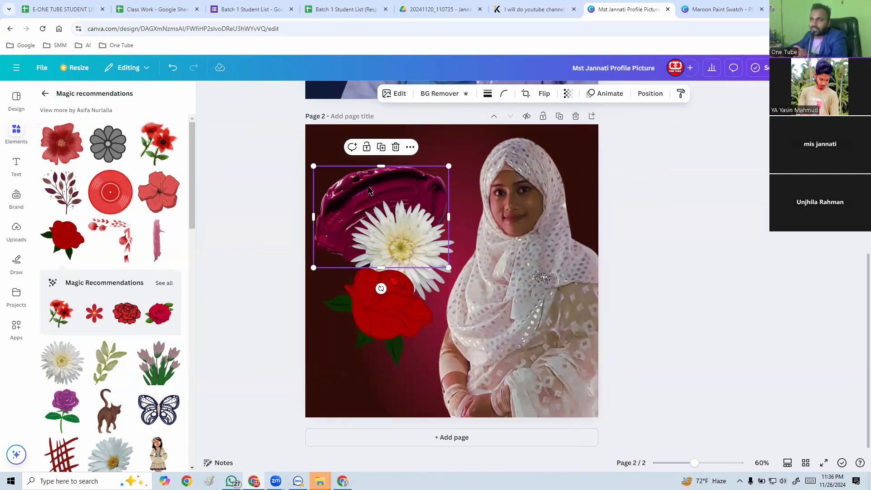
pyautogui.rightClick(370, 193)
pyautogui.moveTo(416, 284)
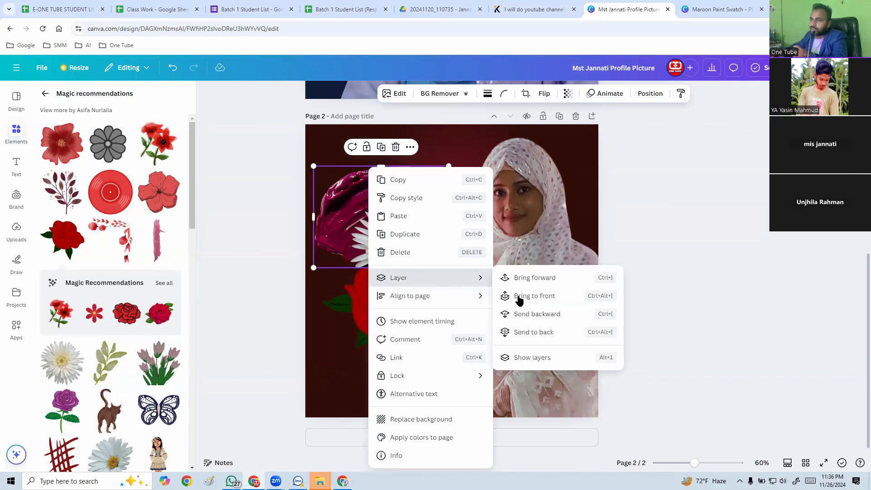
pyautogui.click(551, 299)
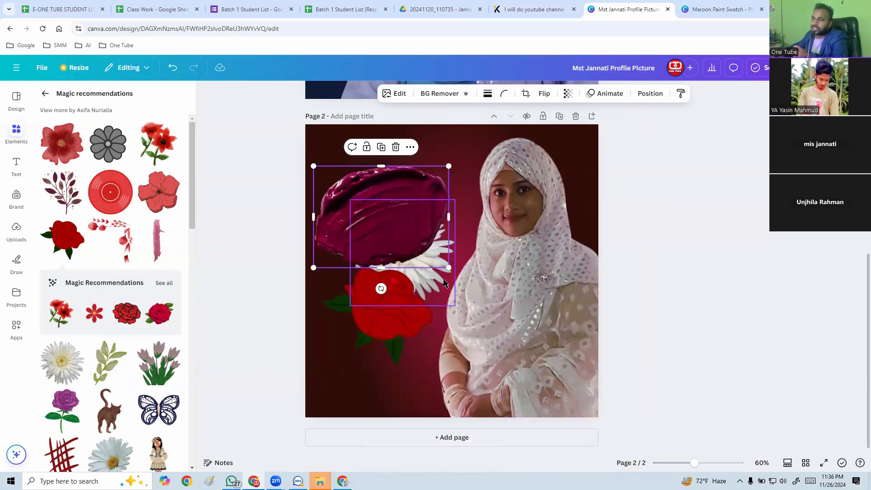
# Lower the maroon paint swatch onto the red rose and bring it in front of all other elements.
pyautogui.moveTo(385, 215); pyautogui.dragTo(384, 239)
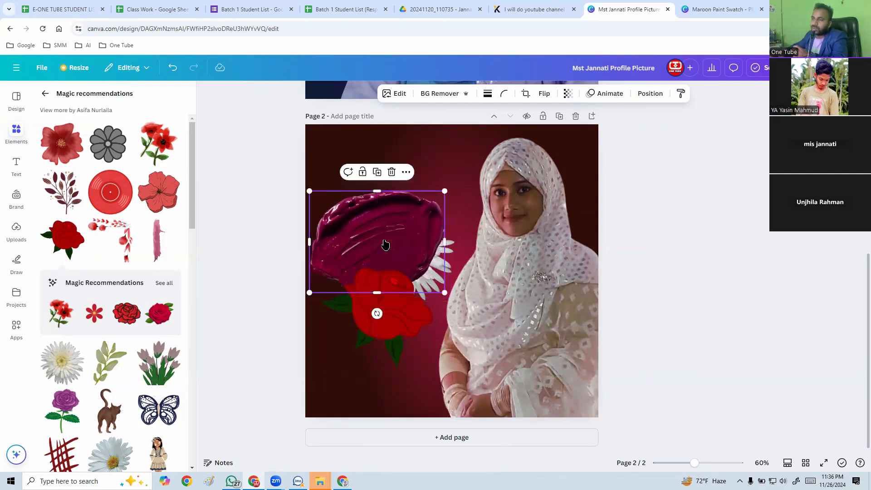
pyautogui.rightClick(385, 245)
pyautogui.moveTo(442, 279)
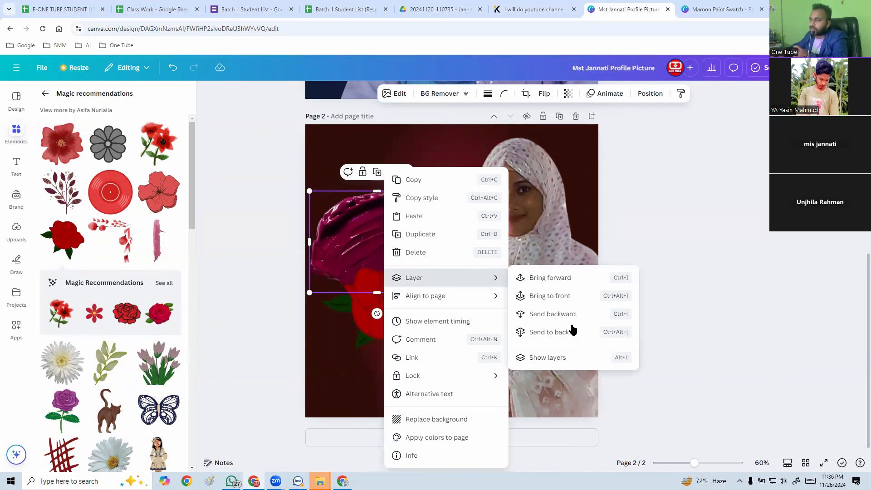
pyautogui.click(563, 297)
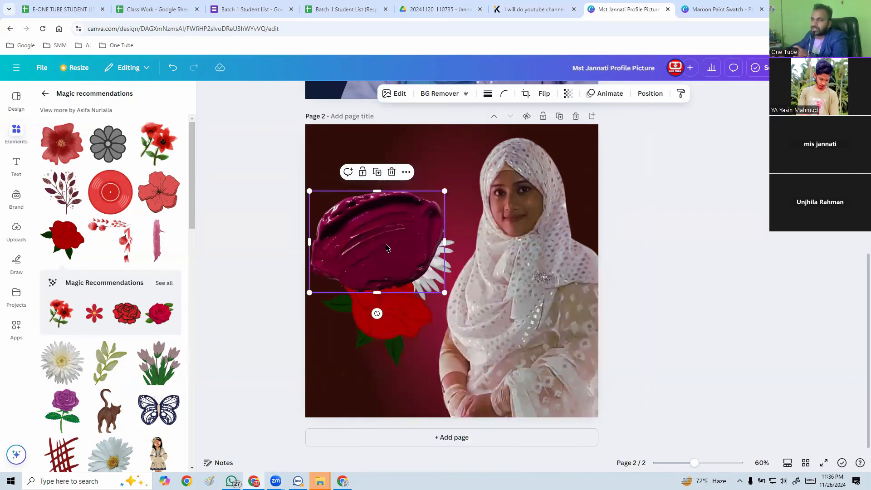
pyautogui.moveTo(387, 248)
pyautogui.mouseDown()
pyautogui.moveTo(588, 241)
pyautogui.moveTo(404, 238)
pyautogui.moveTo(389, 246)
pyautogui.mouseUp()
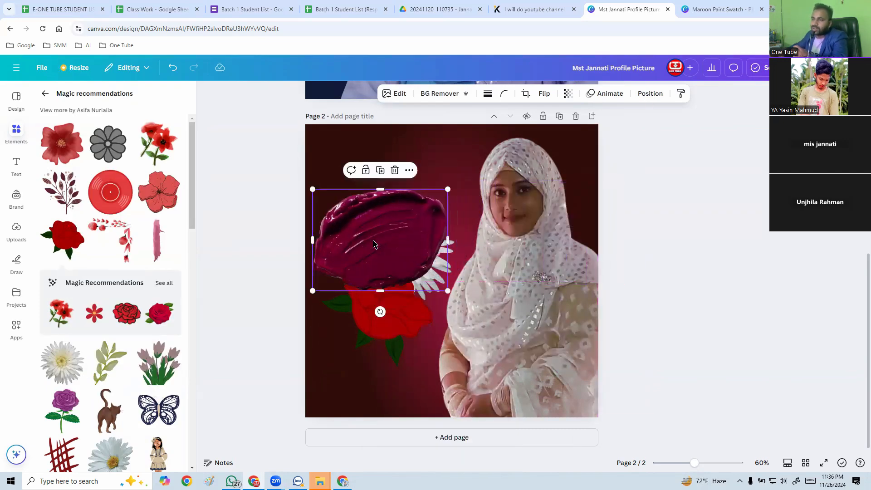
# Send the maroon paint swatch to the back, behind the flowers and the glow.
pyautogui.rightClick(374, 246)
pyautogui.moveTo(415, 279)
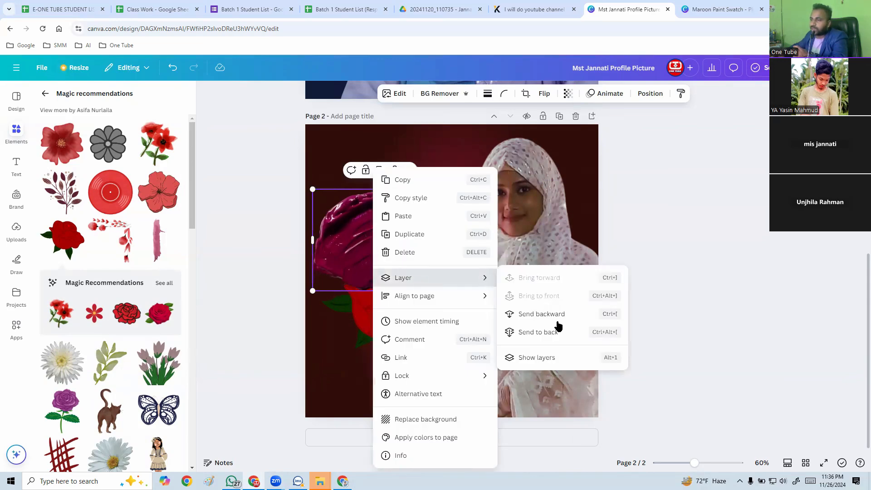
pyautogui.click(558, 334)
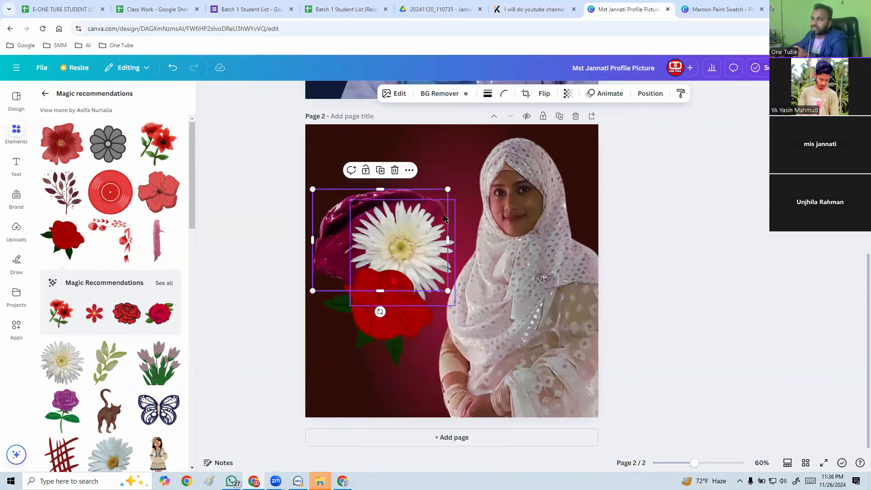
pyautogui.click(457, 173)
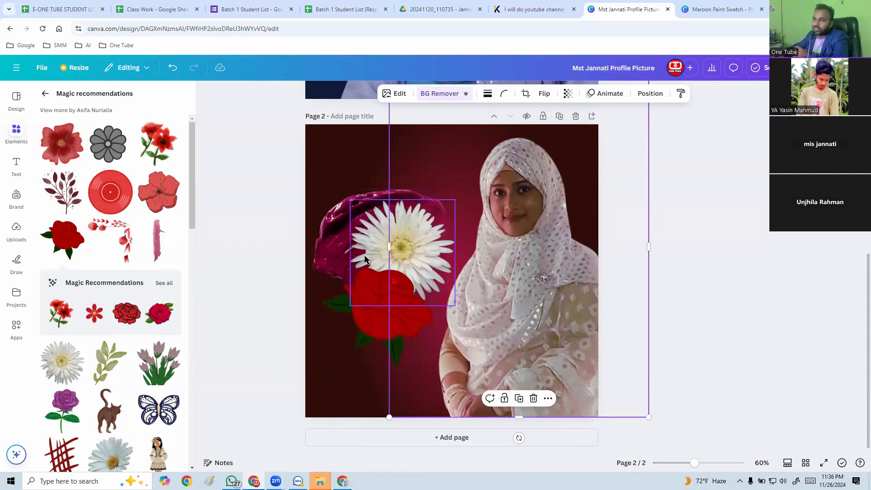
# Bring the maroon paint swatch forward three times, one layer at a time.
pyautogui.click(327, 233)
pyautogui.rightClick(326, 236)
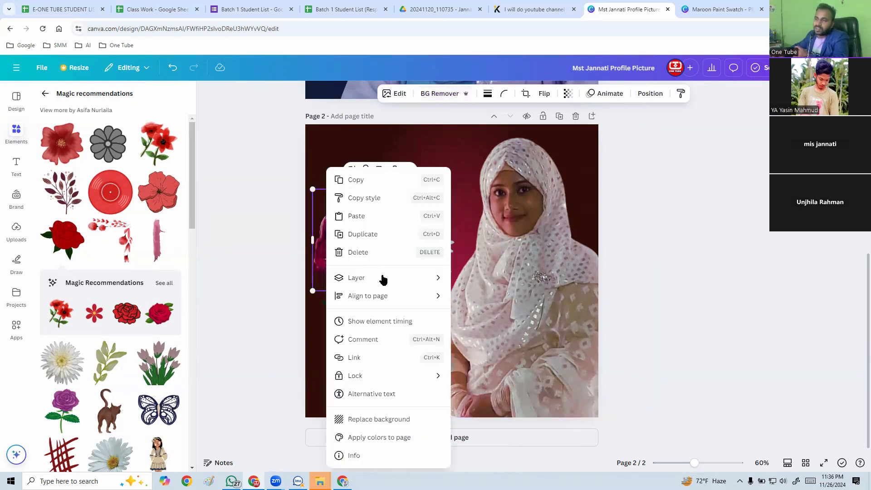
pyautogui.moveTo(383, 279)
pyautogui.click(509, 282)
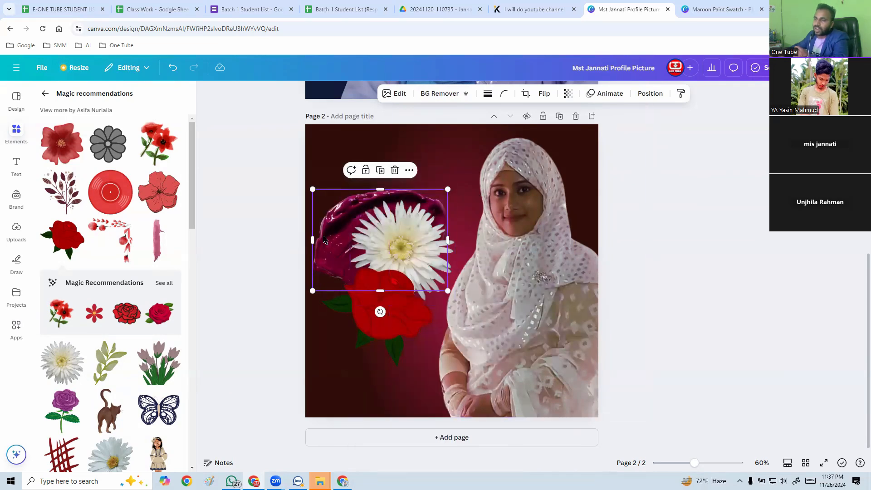
pyautogui.rightClick(324, 240)
pyautogui.moveTo(434, 280)
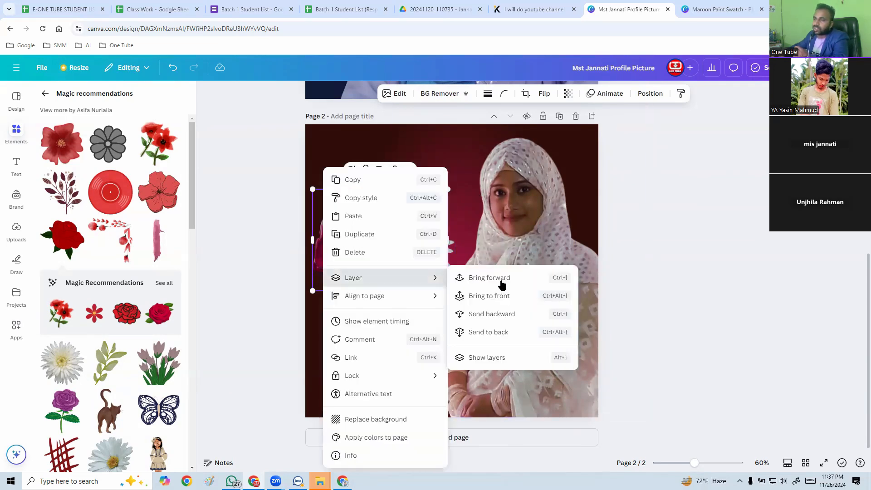
pyautogui.click(502, 282)
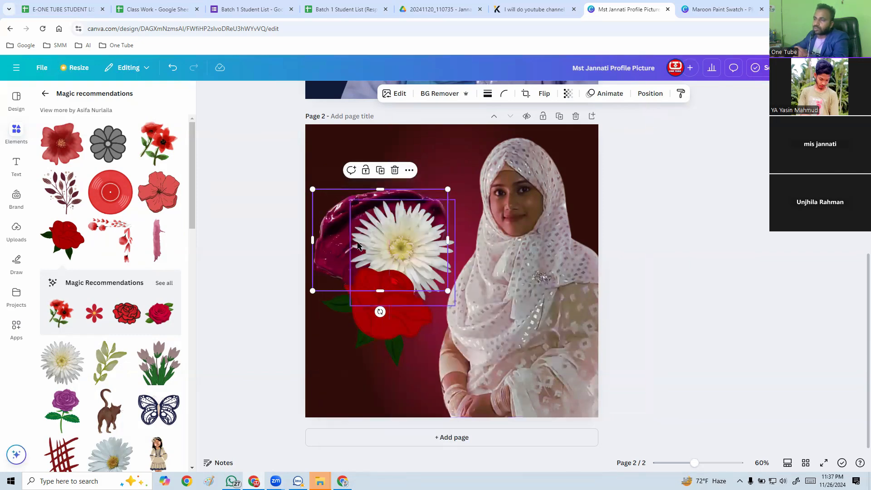
pyautogui.rightClick(331, 239)
pyautogui.moveTo(428, 281)
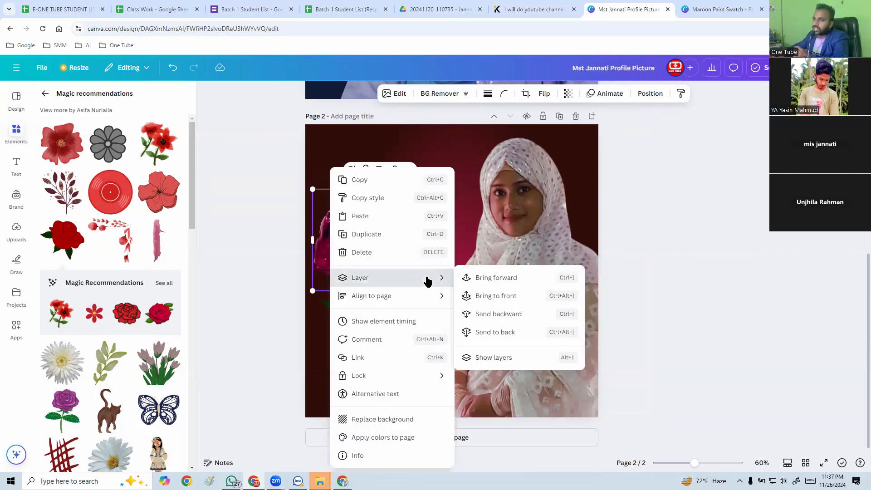
pyautogui.click(508, 282)
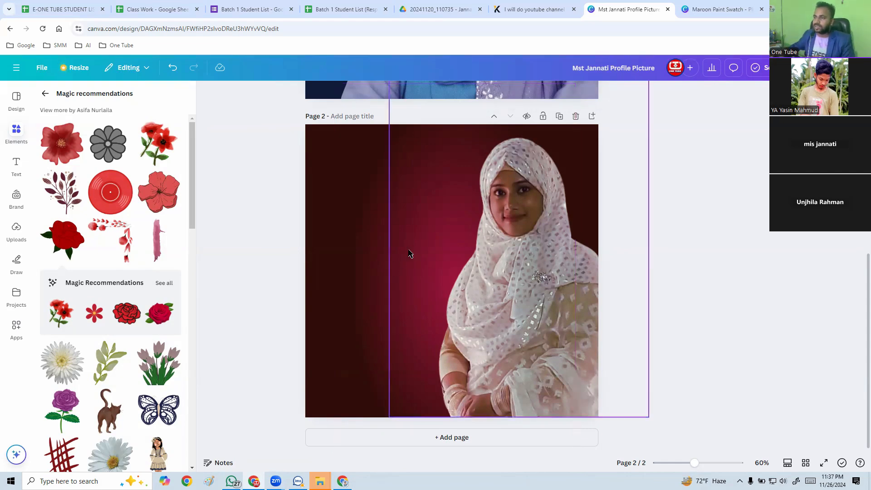
# Enlarge the maroon glow beyond the page edges and recenter it on page 2.
pyautogui.click(356, 319)
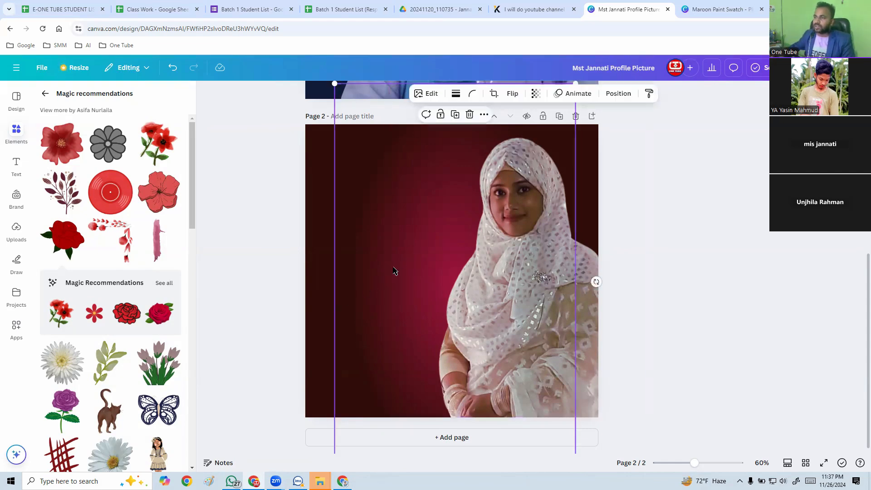
pyautogui.moveTo(334, 83); pyautogui.dragTo(235, 51)
pyautogui.moveTo(373, 199); pyautogui.dragTo(405, 224)
# Center the cut-out portrait over the glow and shrink it slightly, keeping its lower edge at the page bottom.
pyautogui.moveTo(521, 327); pyautogui.dragTo(468, 331)
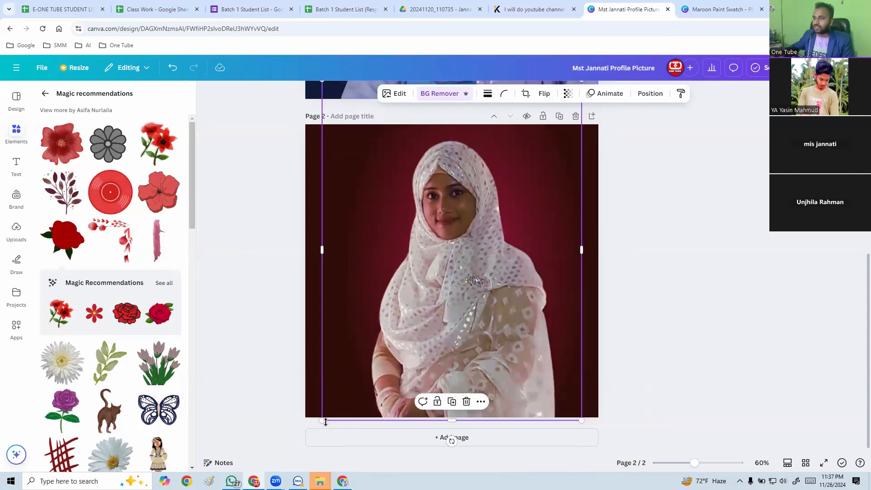
pyautogui.moveTo(324, 418); pyautogui.dragTo(339, 405)
pyautogui.moveTo(444, 311); pyautogui.dragTo(451, 321)
pyautogui.click(625, 327)
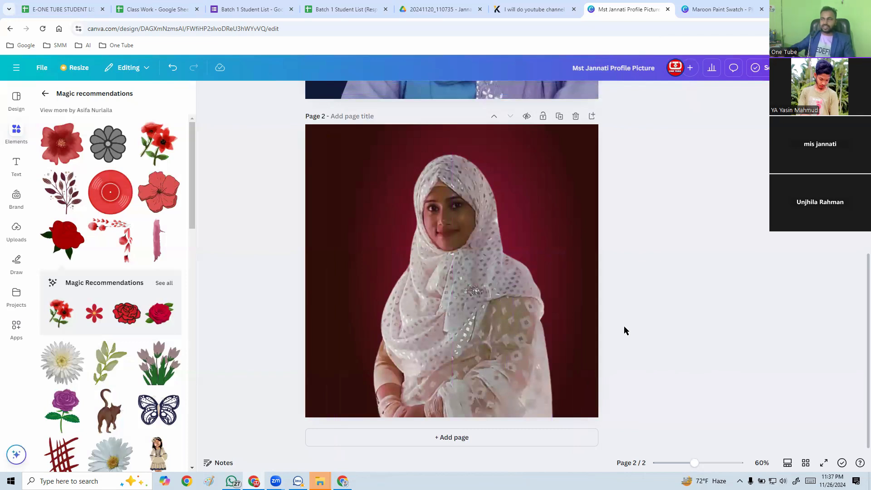
# Recolor the halftone dot graphic beside the portrait to light grey #C4BABB, sampled from the white headscarf.
pyautogui.scroll(-3, 624, 326)
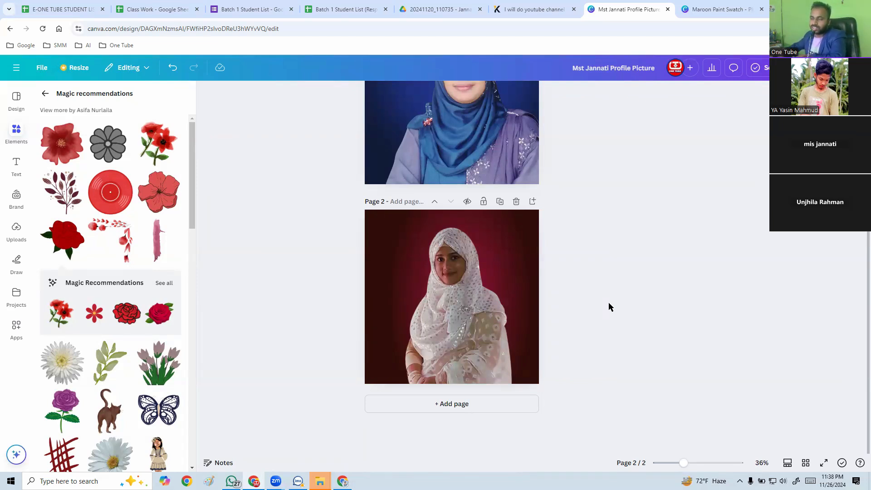
pyautogui.hotkey('ctrl', '+')
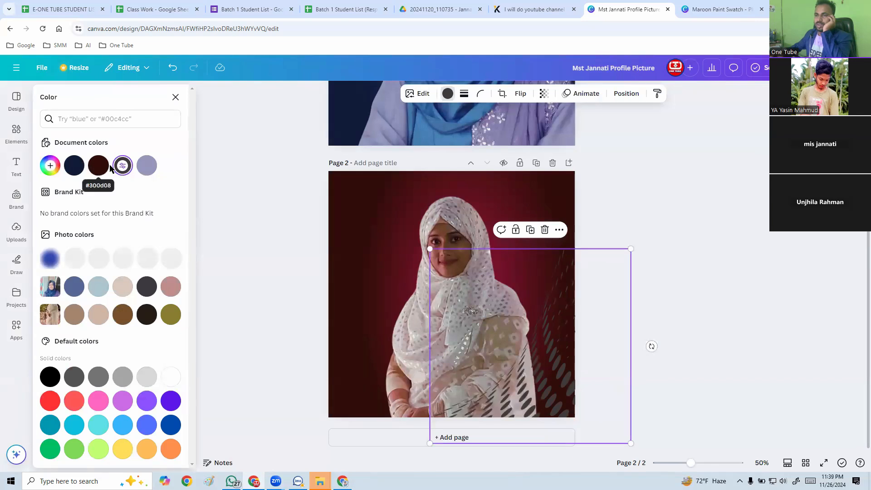
pyautogui.click(48, 167)
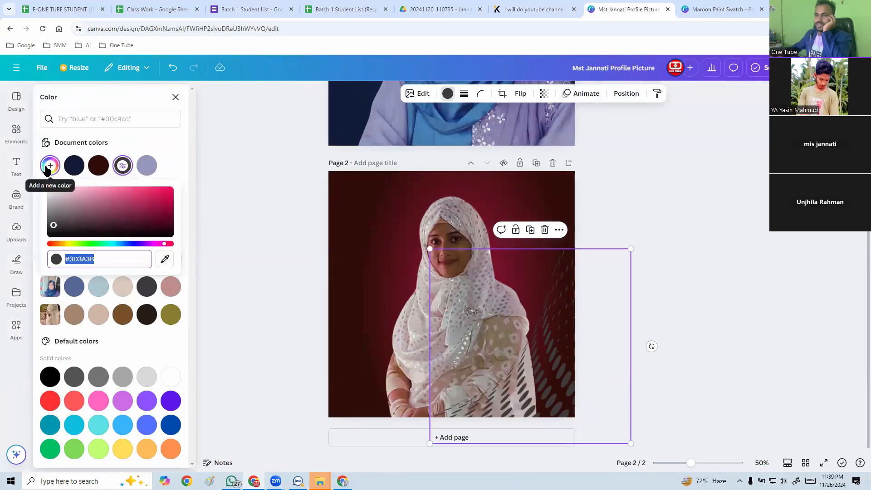
pyautogui.click(165, 259)
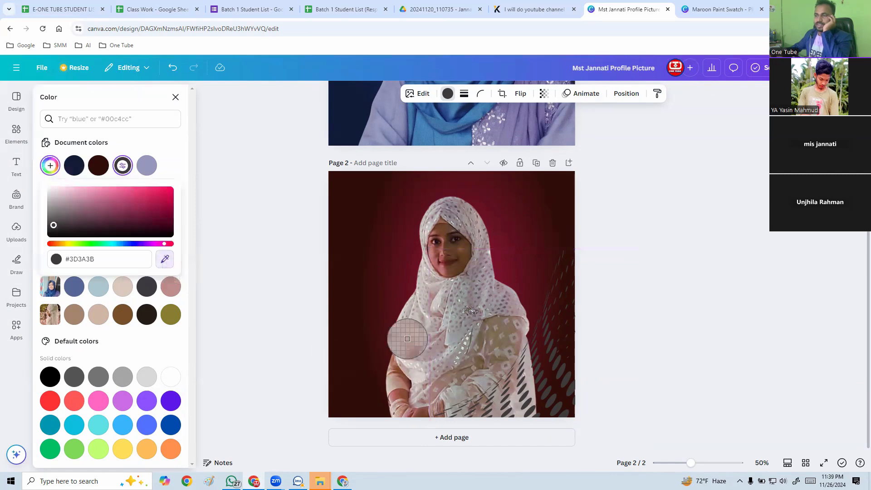
pyautogui.click(416, 328)
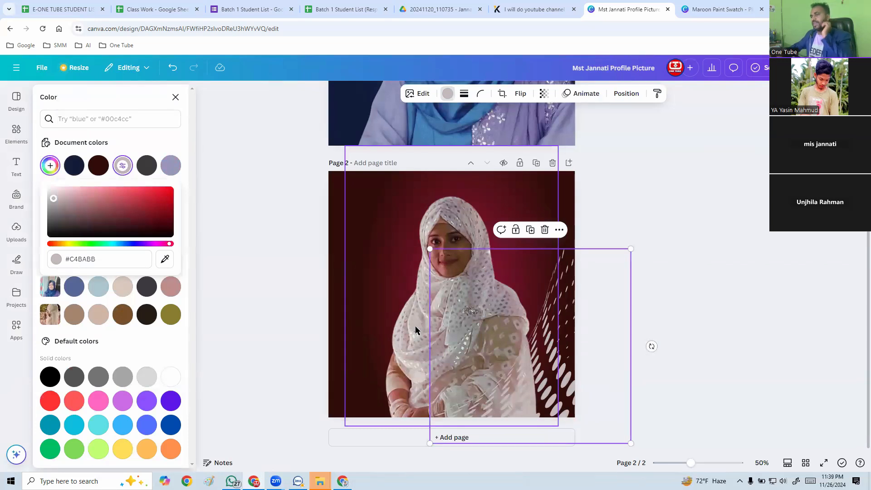
pyautogui.press('Escape')
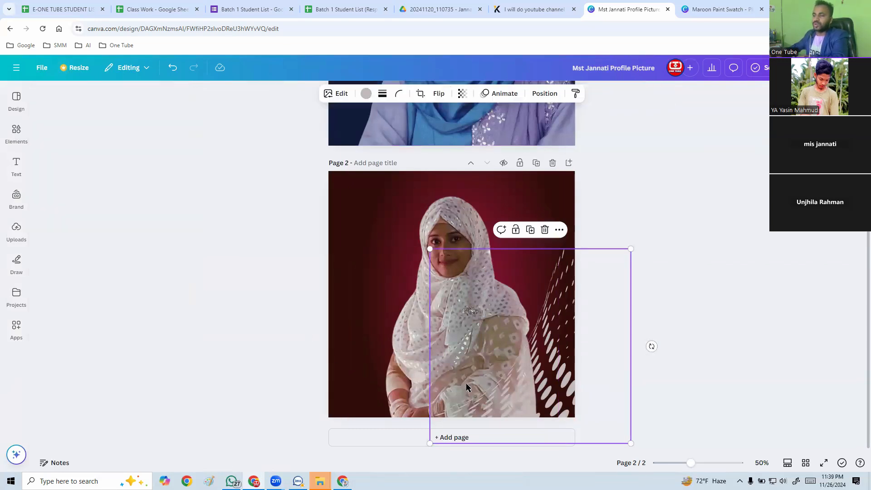
# Send the light grey halftone graphic one layer backward so it sits behind the cut-out portrait on page 2.
pyautogui.rightClick(552, 375)
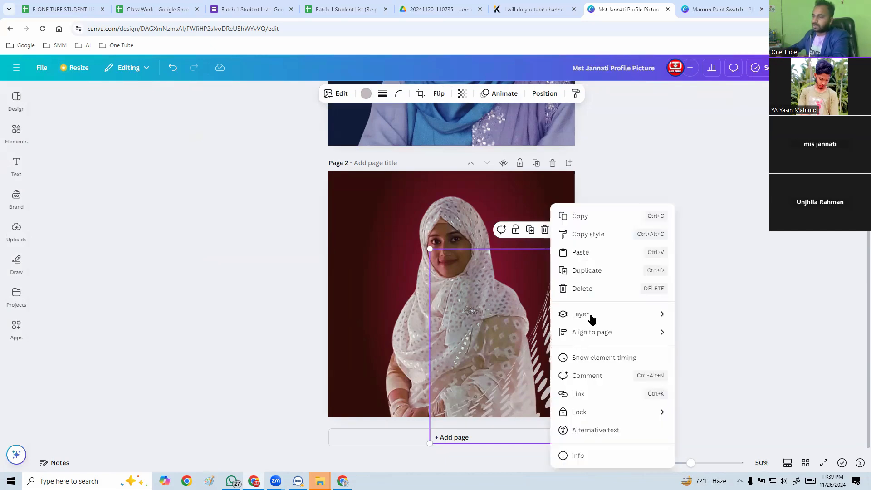
pyautogui.moveTo(591, 318)
pyautogui.click(723, 353)
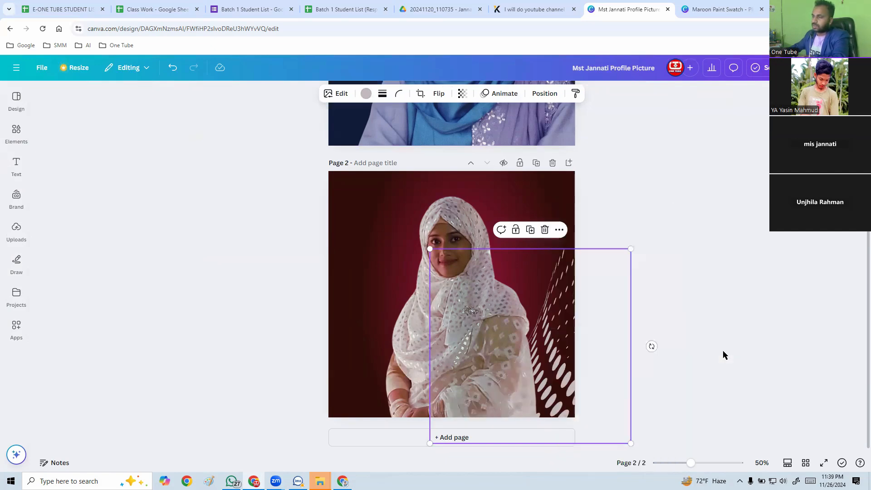
pyautogui.click(296, 289)
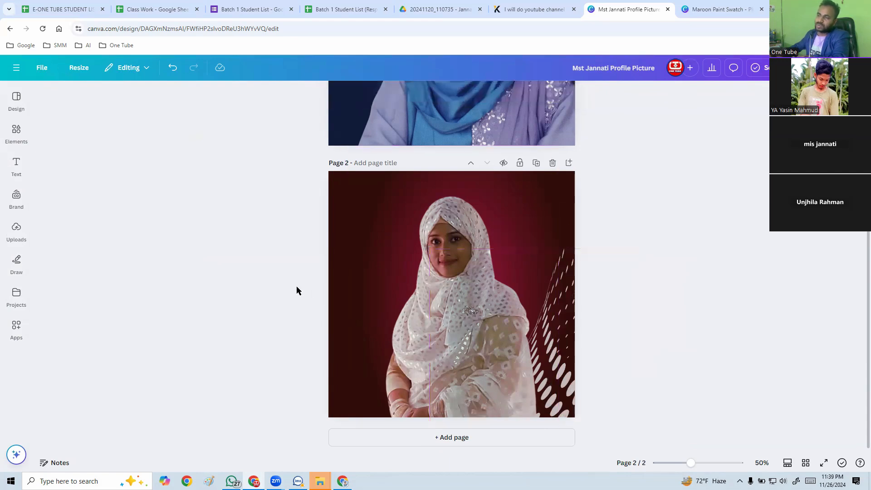
# Shift the halftone graphic slightly up and to the right so its dots show more beside the portrait.
pyautogui.click(563, 352)
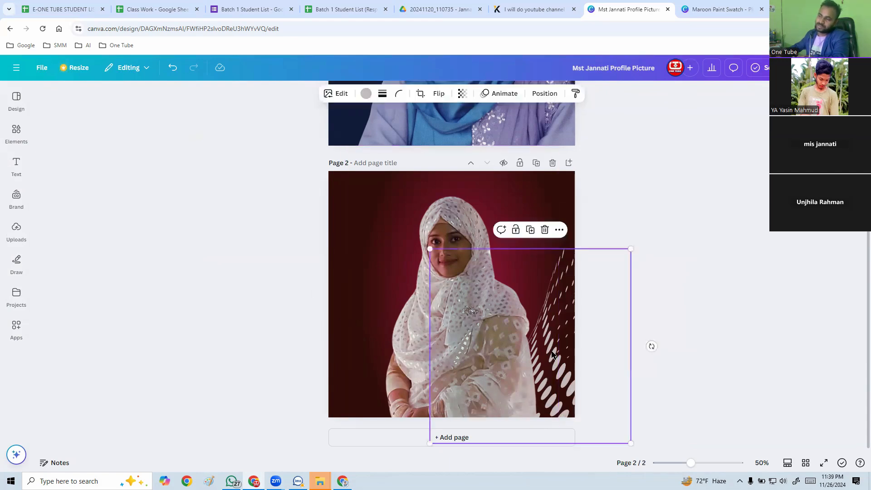
pyautogui.moveTo(564, 348); pyautogui.dragTo(586, 325)
pyautogui.click(639, 202)
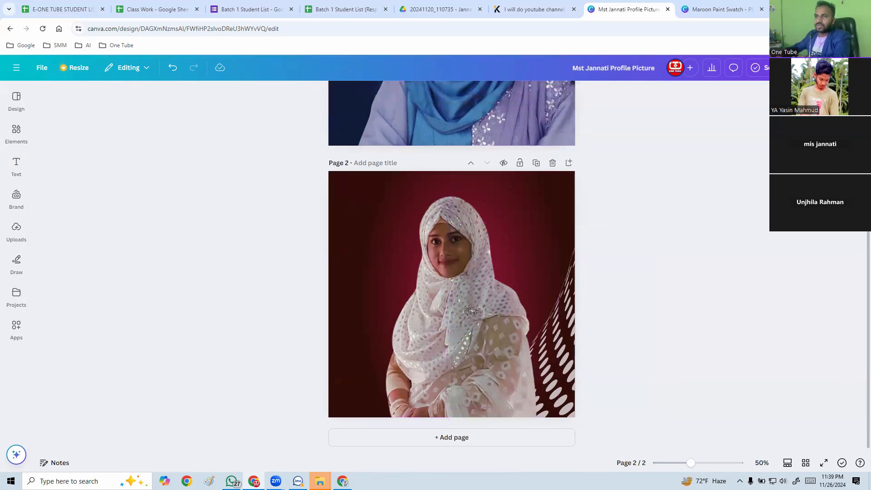
# Add the fading dot-grid graphic from the dot pattern results to page 2 and rotate it upside down, with its densest dots uppermost.
pyautogui.click(25, 108)
pyautogui.click(17, 131)
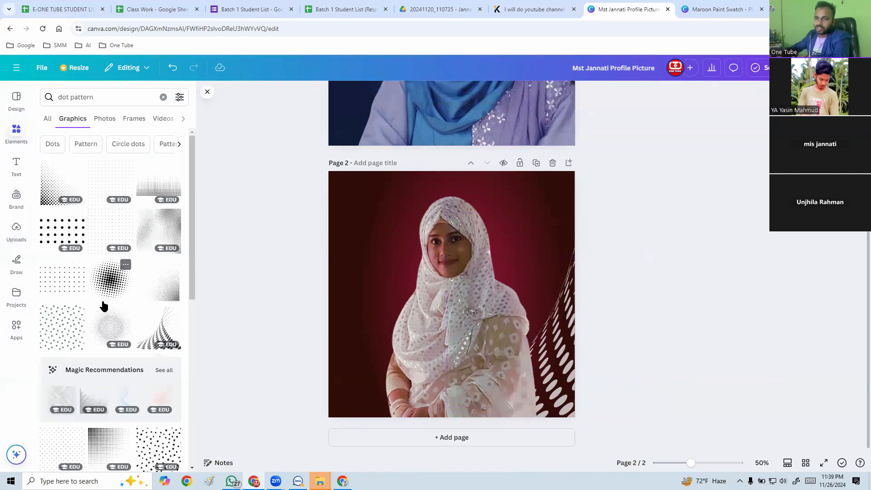
pyautogui.click(151, 191)
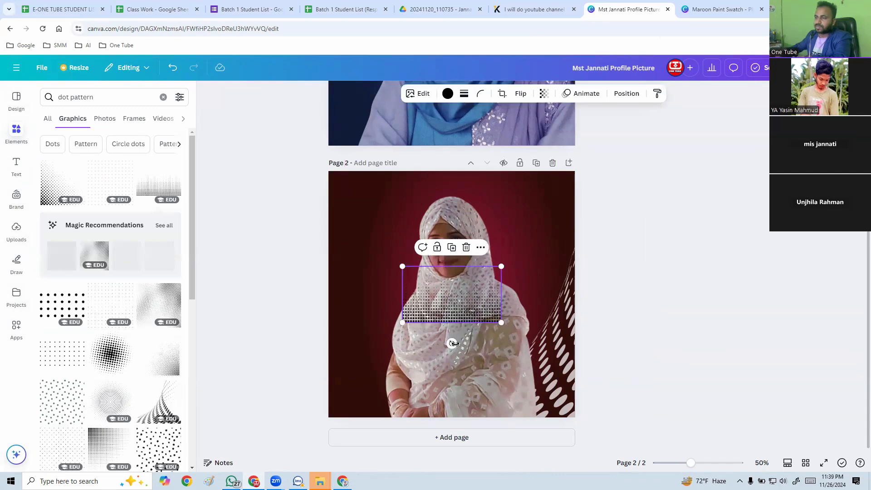
pyautogui.moveTo(451, 342); pyautogui.dragTo(448, 240)
# Move the dot grid to the top of page 2 and enlarge it to span slightly beyond the full page width.
pyautogui.moveTo(465, 293); pyautogui.dragTo(390, 192)
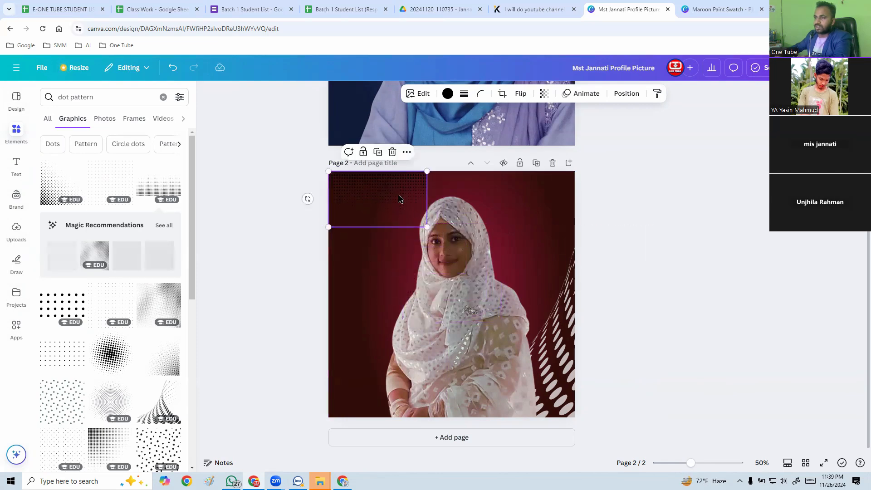
pyautogui.moveTo(430, 229); pyautogui.dragTo(649, 217)
pyautogui.moveTo(543, 211); pyautogui.dragTo(541, 175)
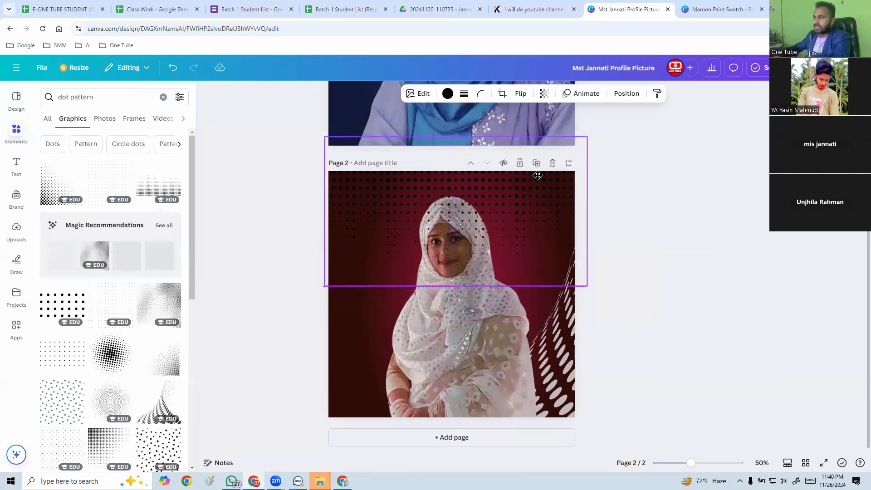
# Recolor the dot grid with the light pinkish beige from the page 2 portrait's photo colors and send it to the back.
pyautogui.click(448, 94)
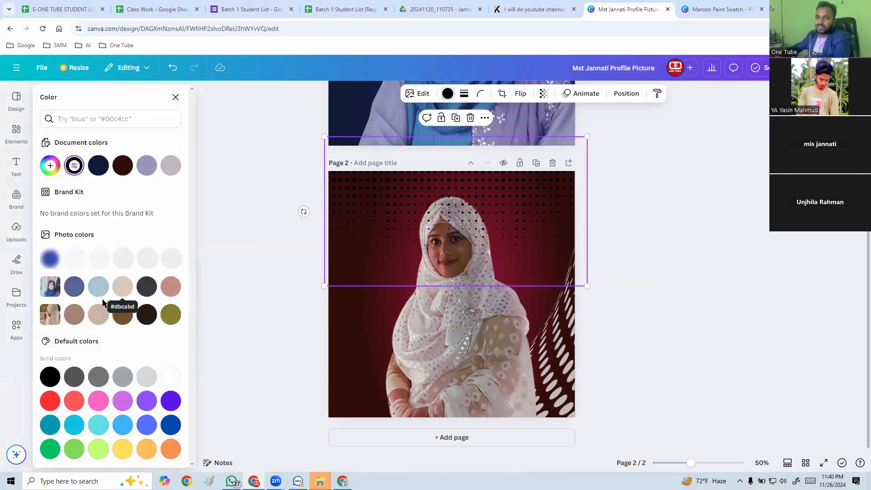
pyautogui.click(98, 315)
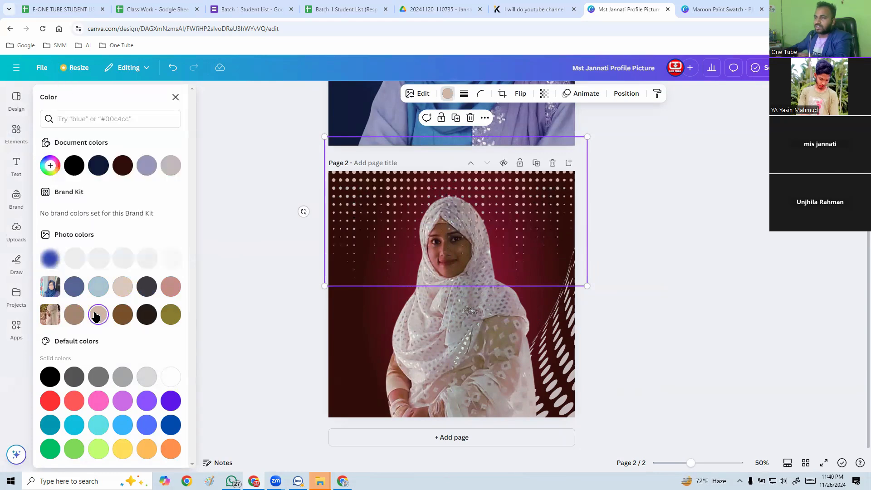
pyautogui.rightClick(368, 201)
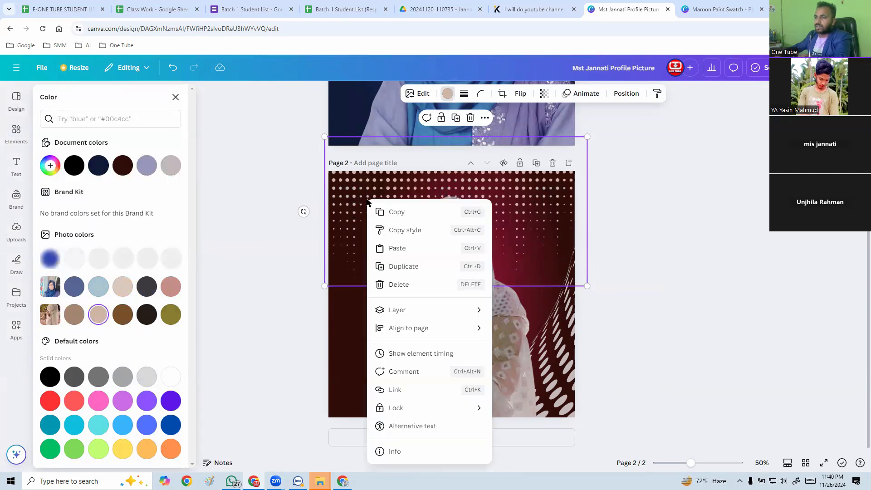
pyautogui.moveTo(426, 315)
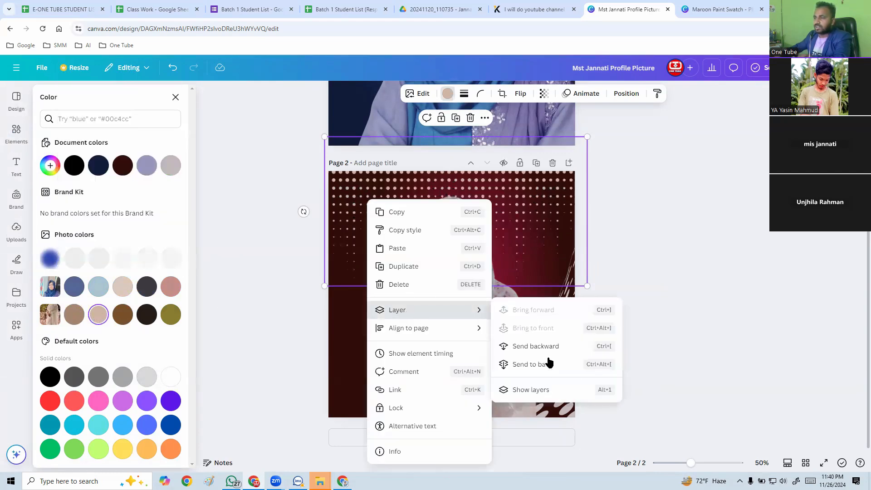
pyautogui.click(549, 365)
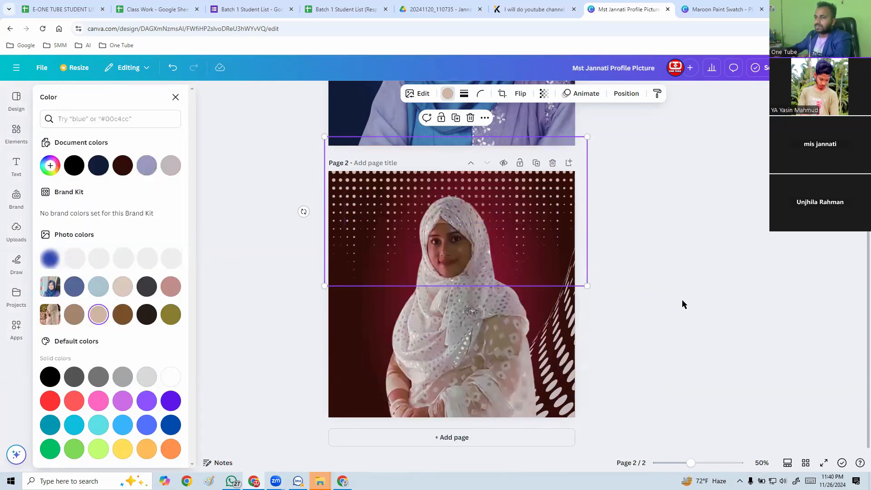